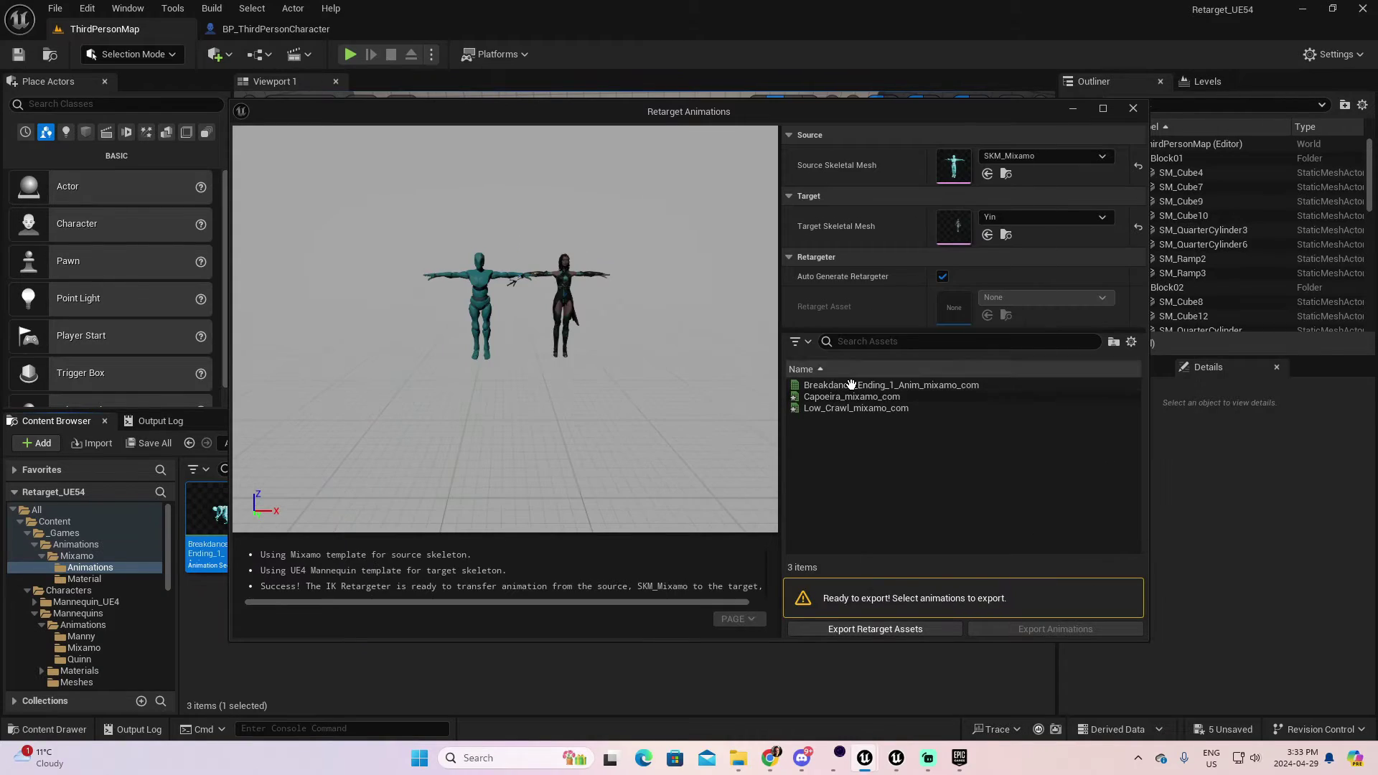
- Set Yin as the target mesh, select all three animations including Low_Crawl, and open Export Animations
click(890, 384)
click(872, 407)
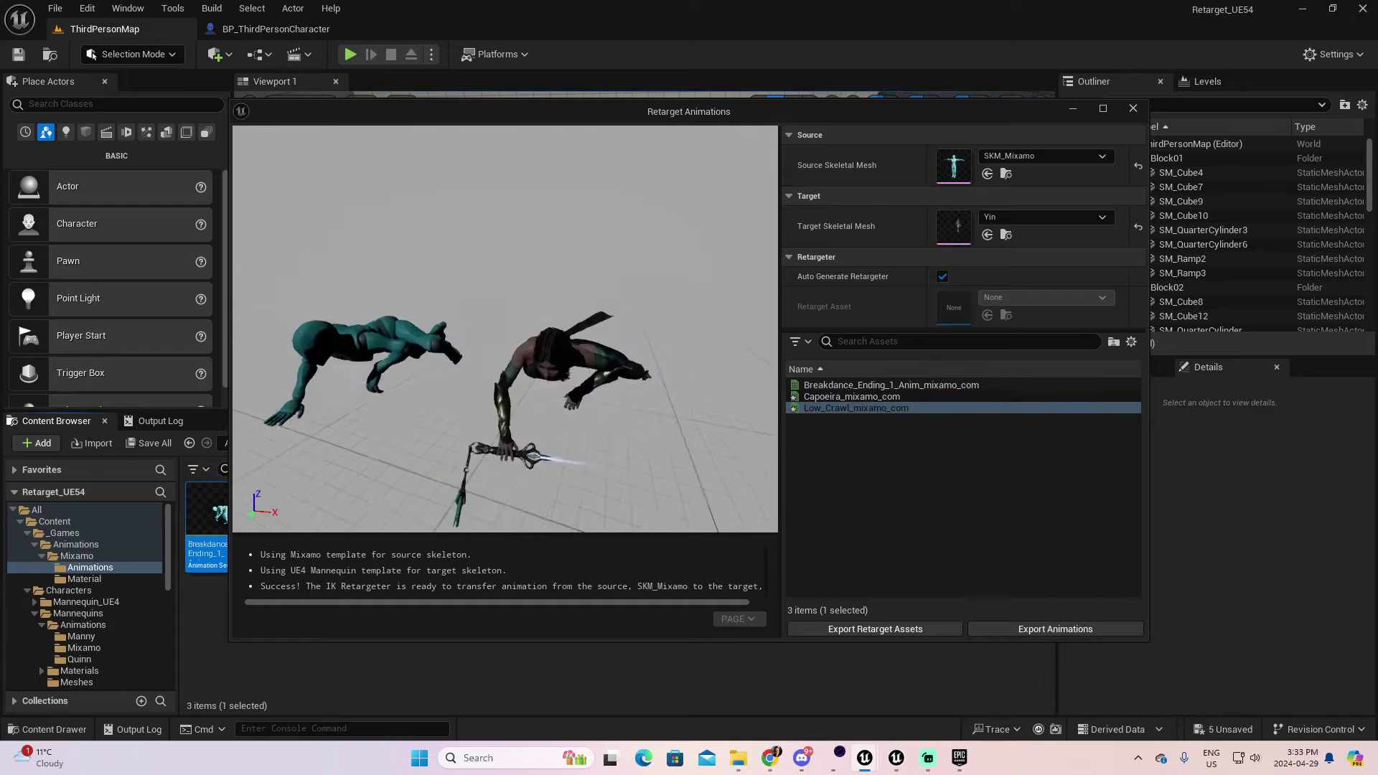
shift+click(879, 385)
click(1036, 631)
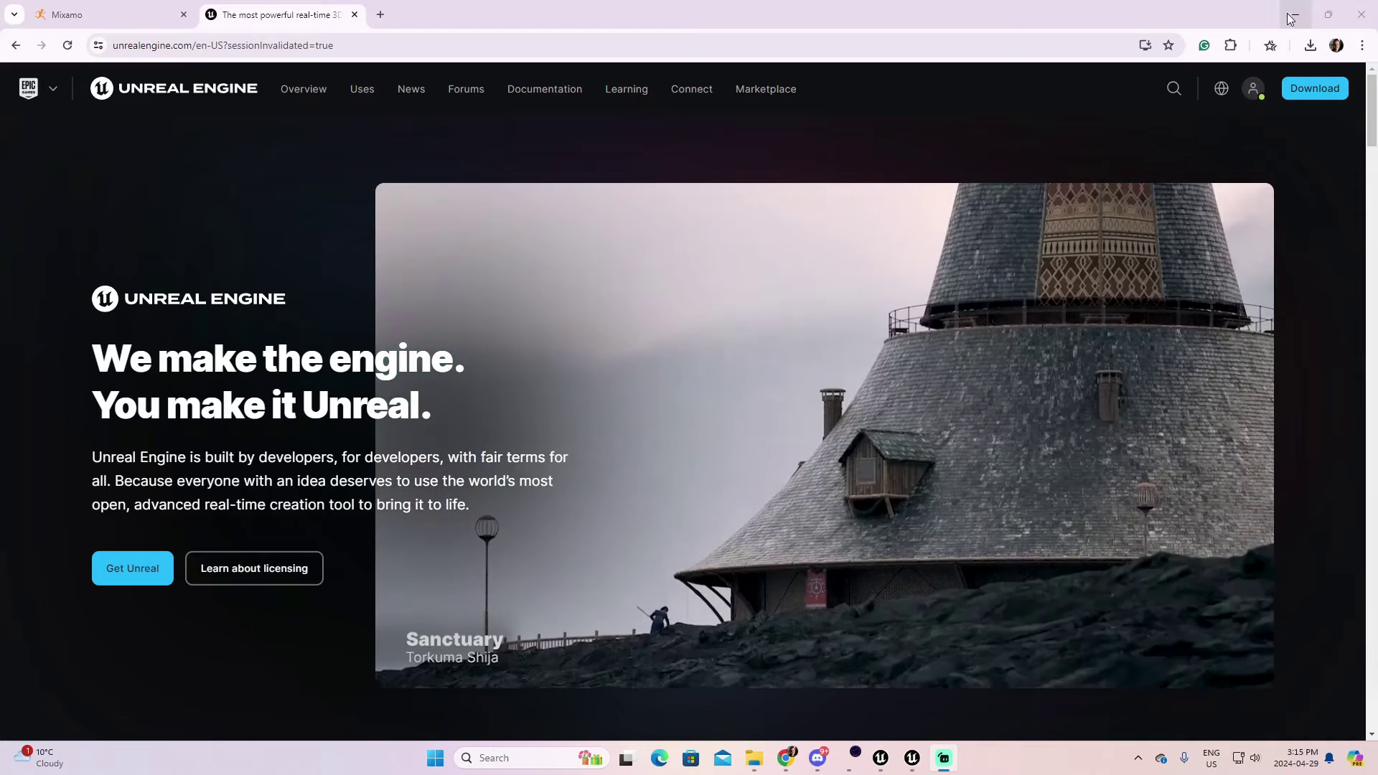
- Minimize Chrome and launch the Epic Games Launcher from the Start menu's Recent list
click(1296, 15)
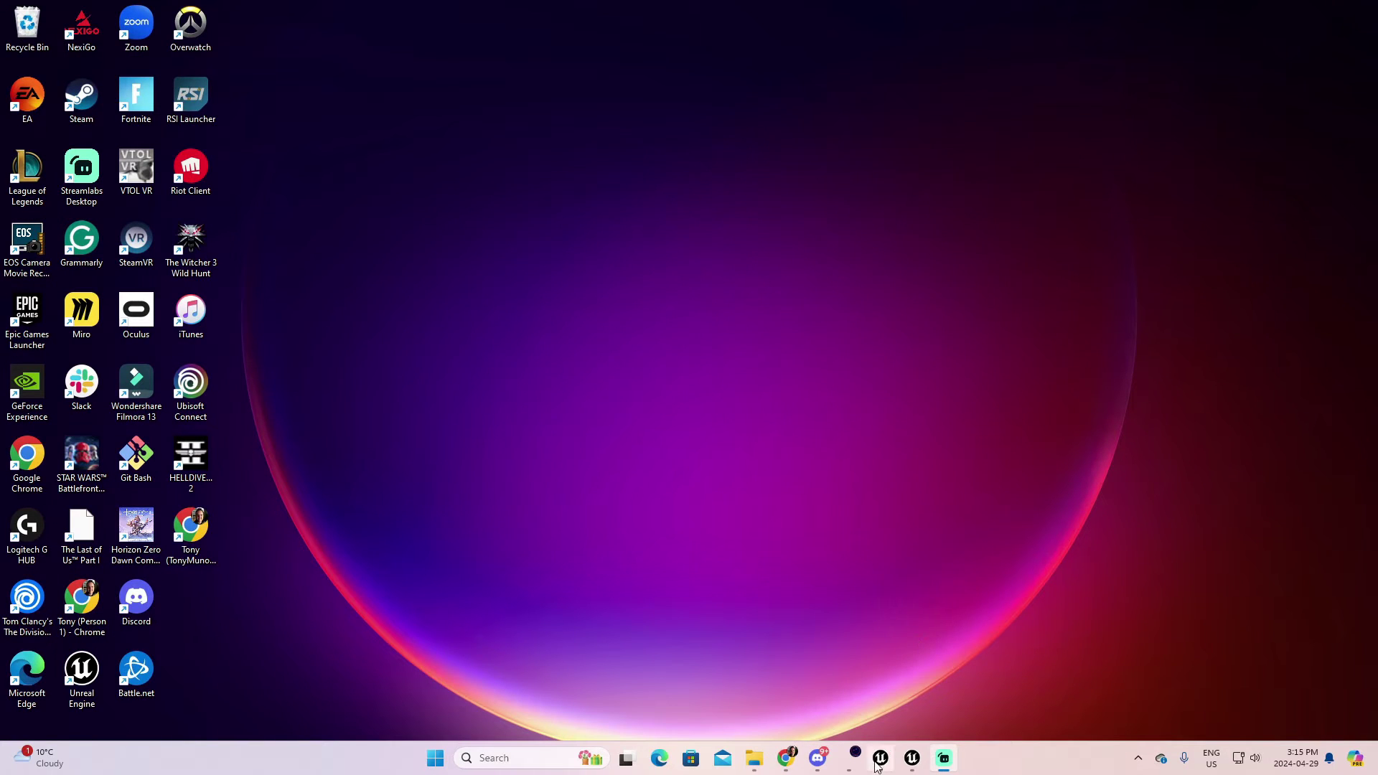
mouse_move(879, 757)
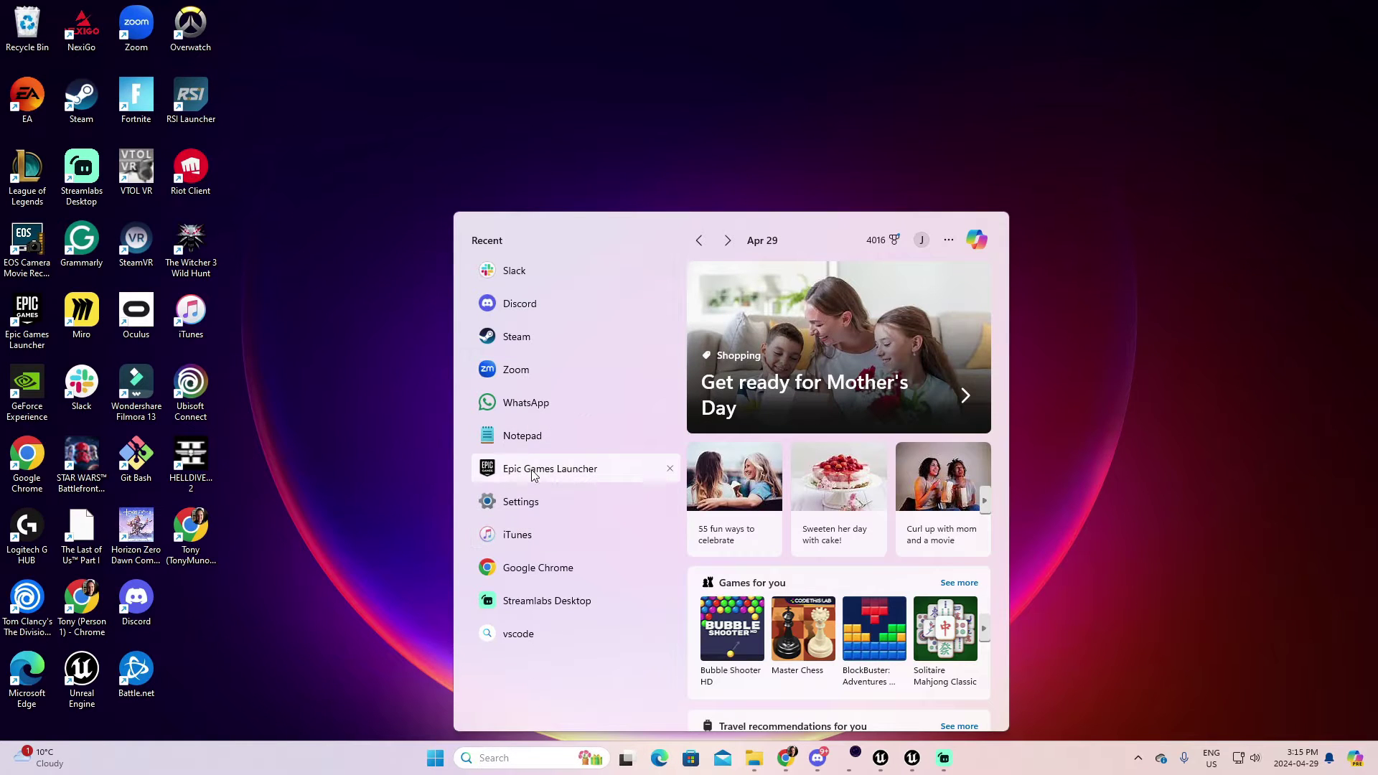
click(533, 469)
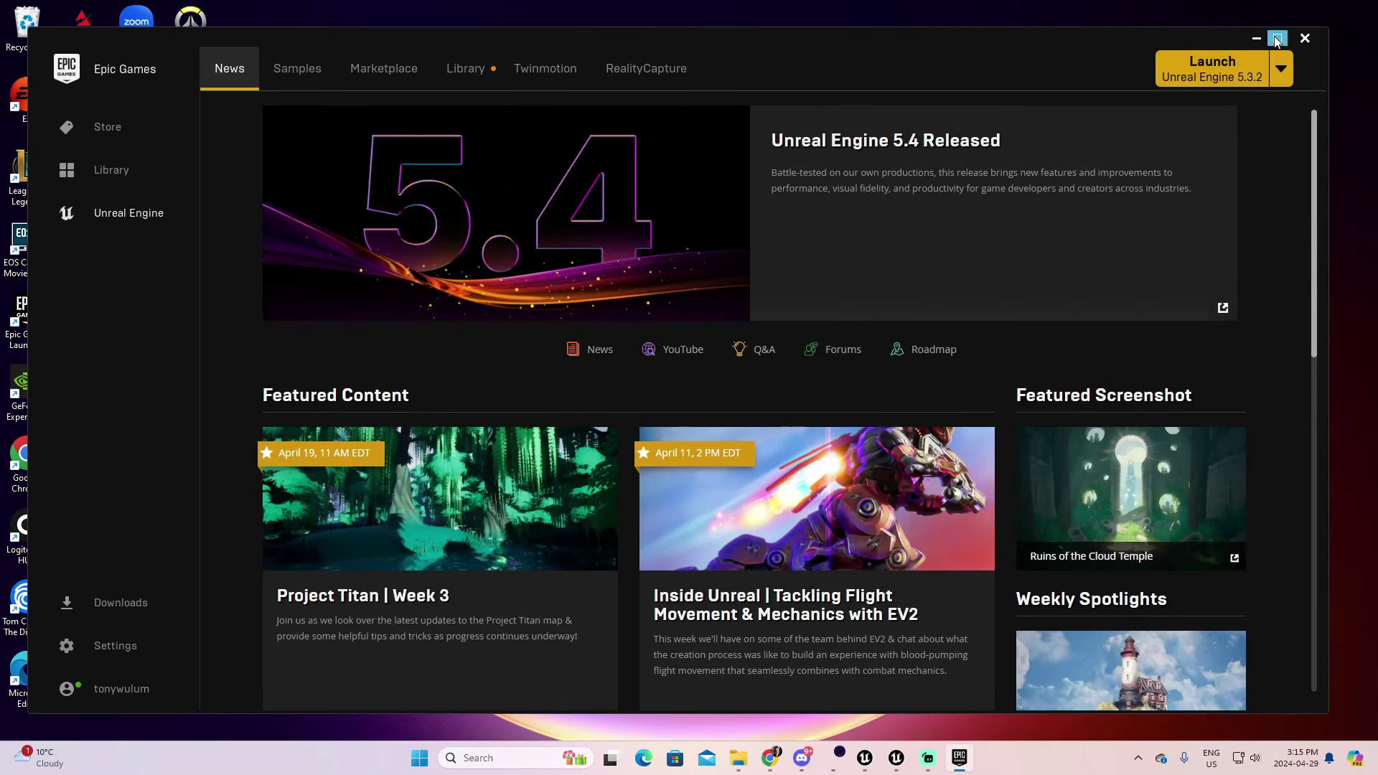
- From the launcher Library, create a Third Person game project named Retarget_UE54 in 5.4
click(1276, 38)
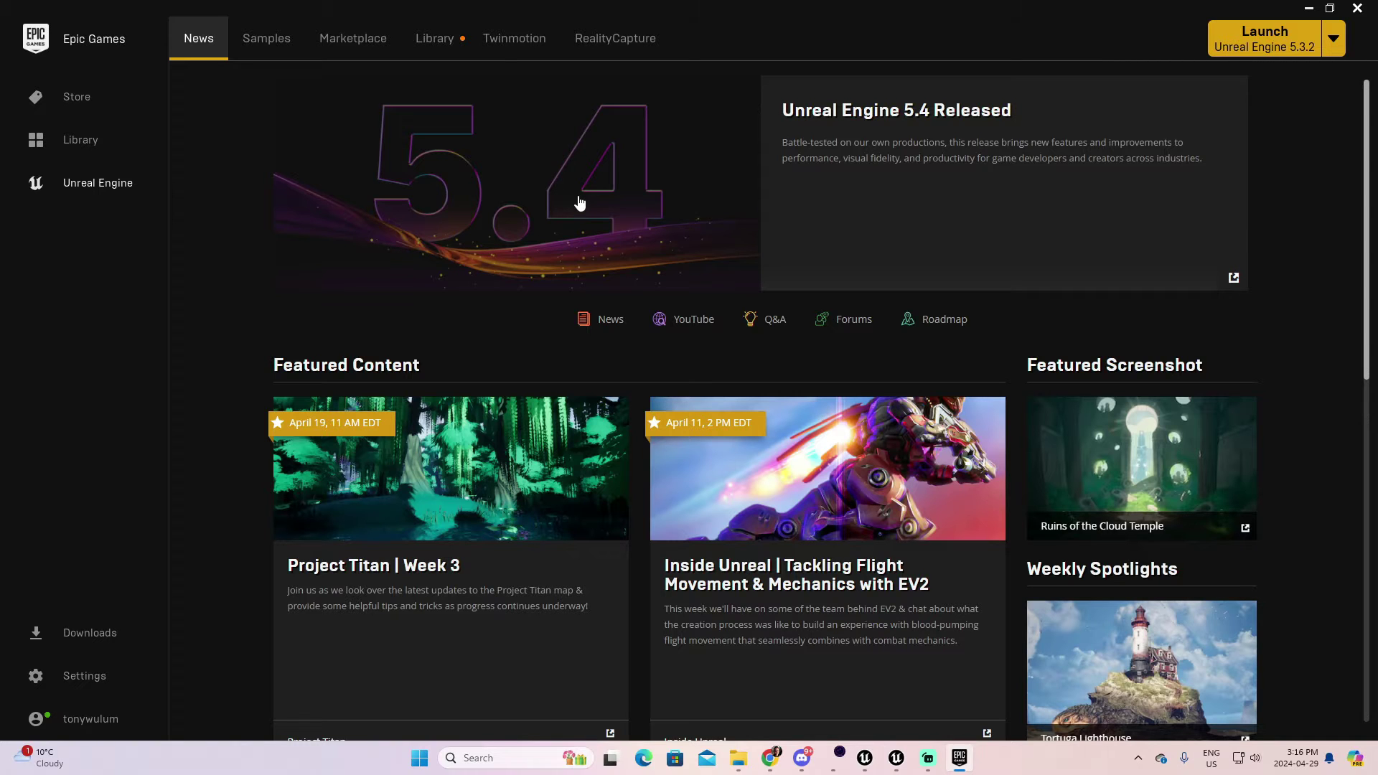
click(450, 46)
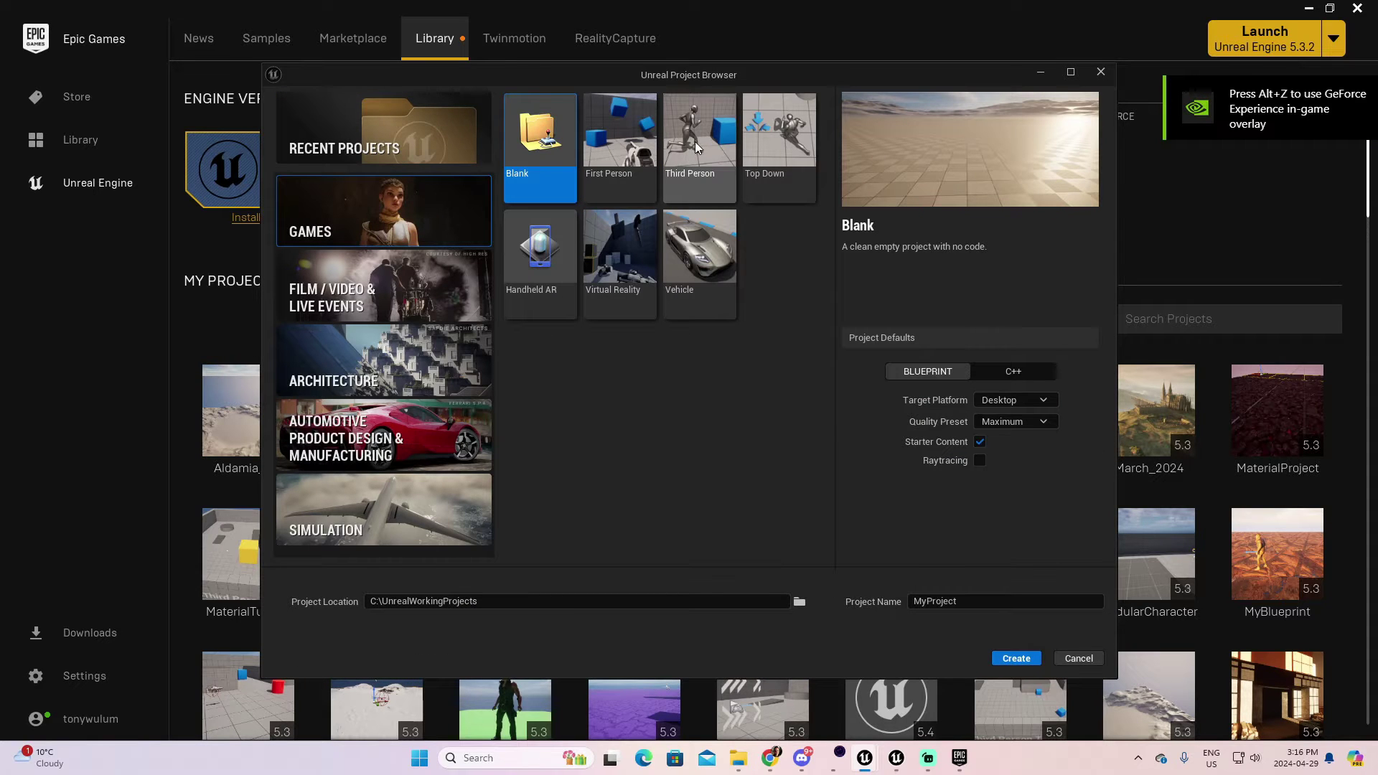
click(712, 180)
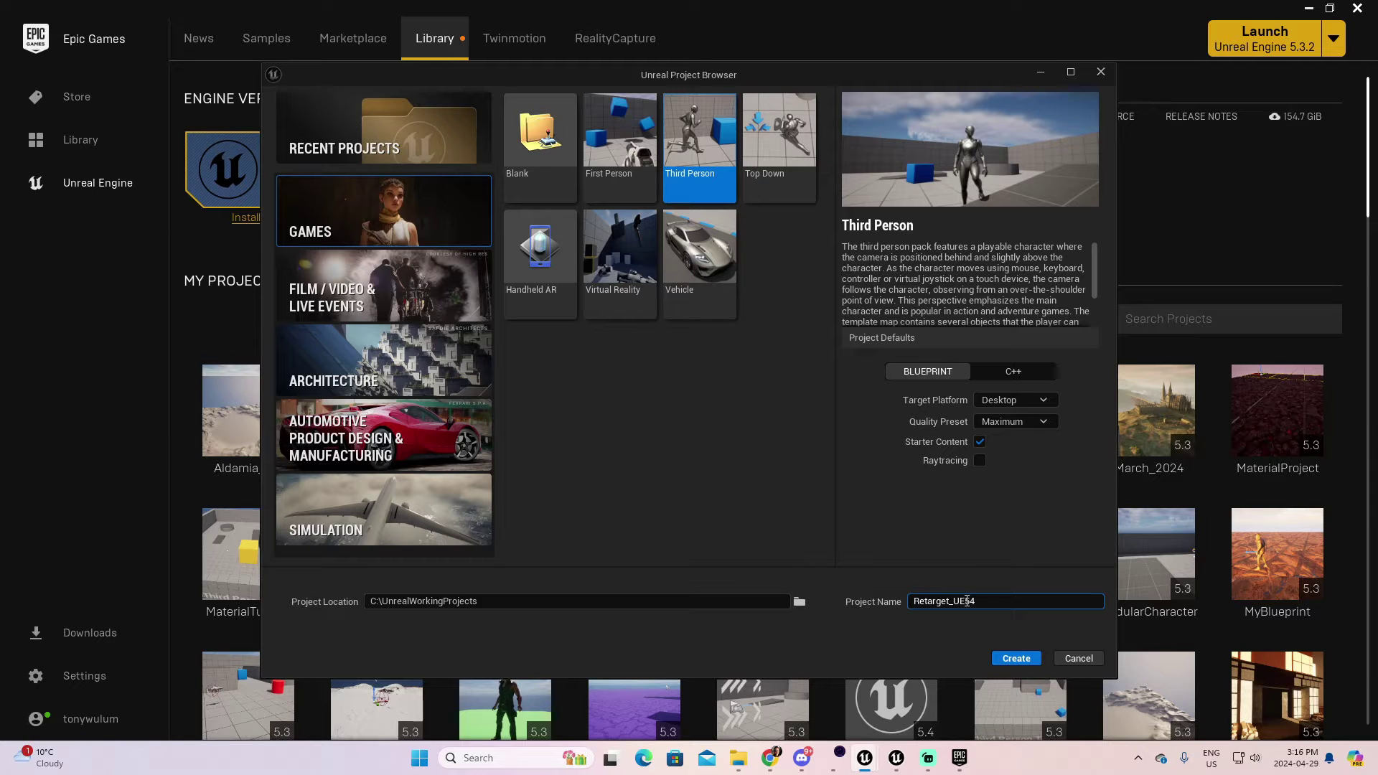
click(1015, 658)
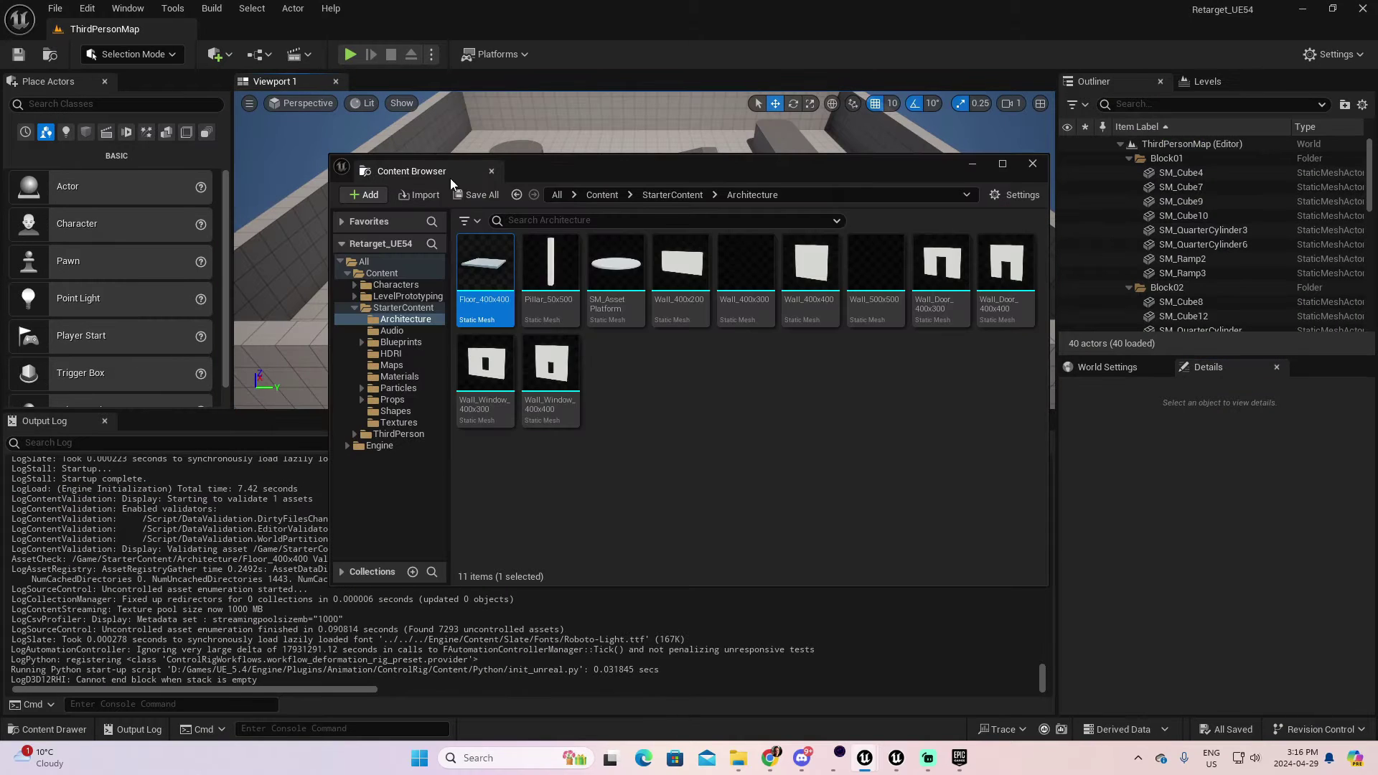
- Dock the Content Browser beside Output Log and expand the StarterContent folder
drag(450, 178, 95, 425)
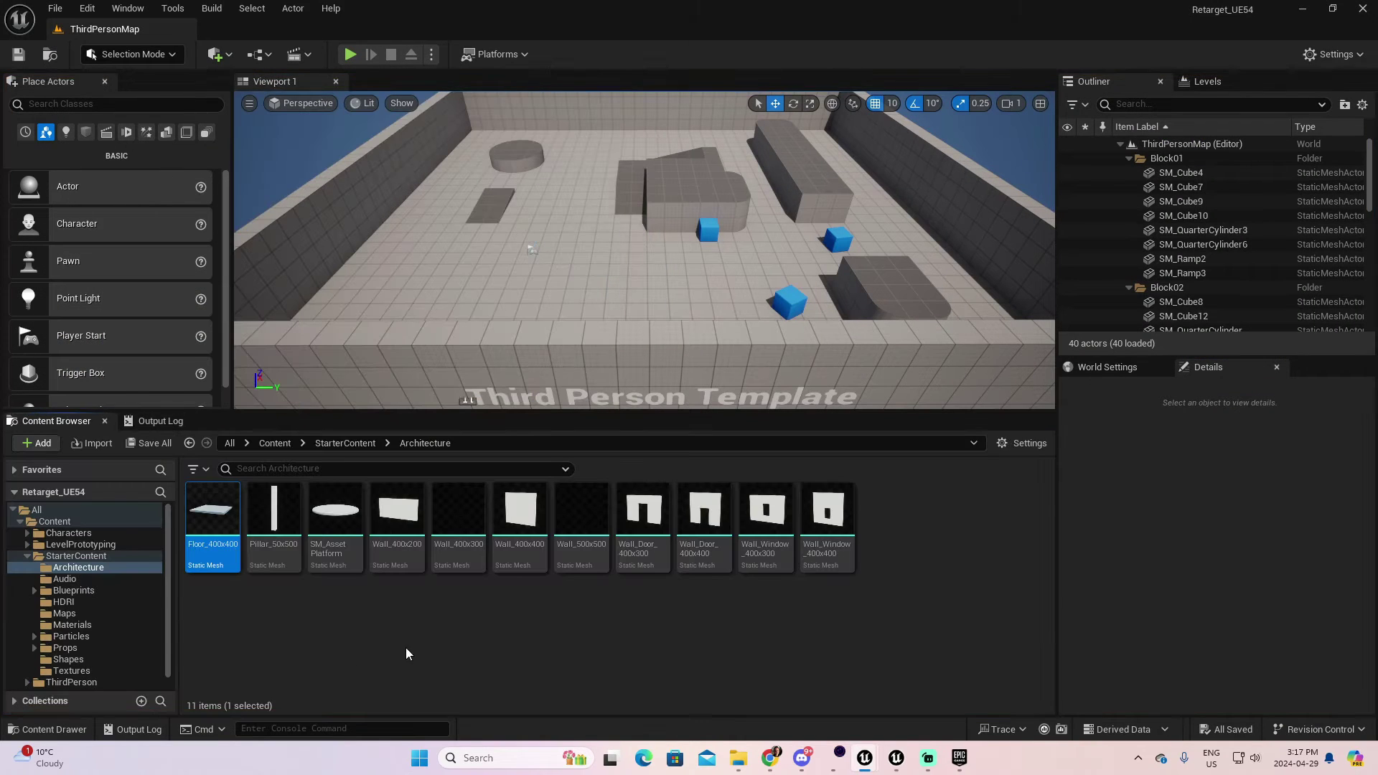
click(28, 557)
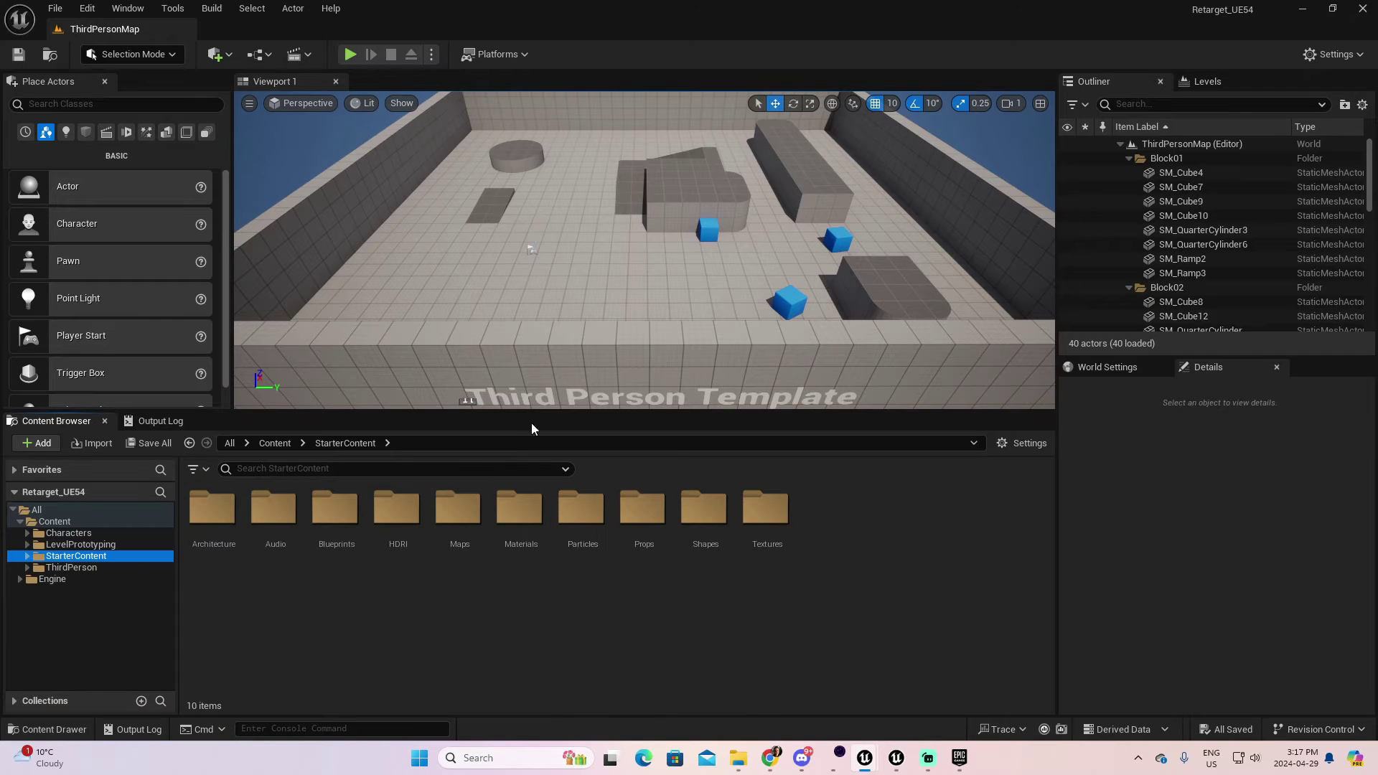
scroll(533, 300, up, 6)
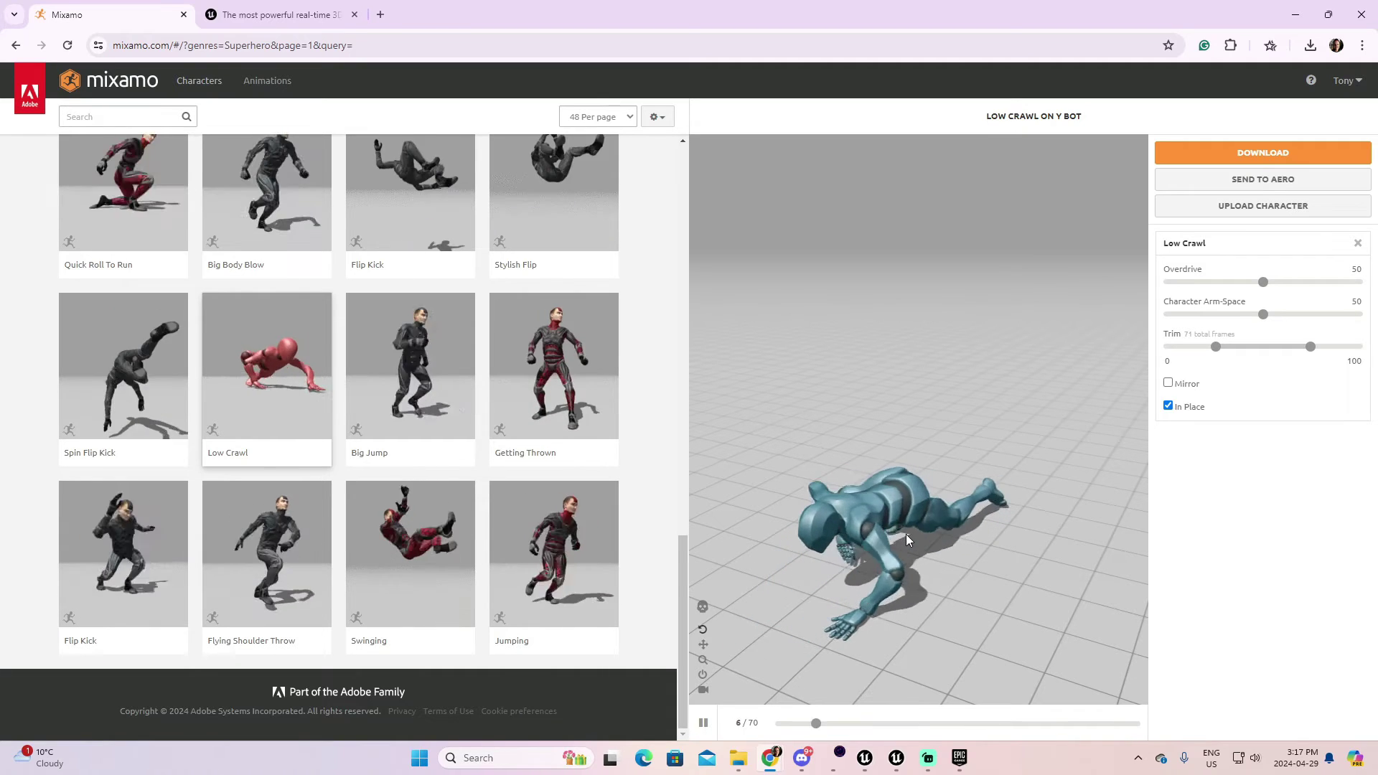
- Download Low Crawl as FBX and switch the genre filter from Superhero to Dance
click(1243, 157)
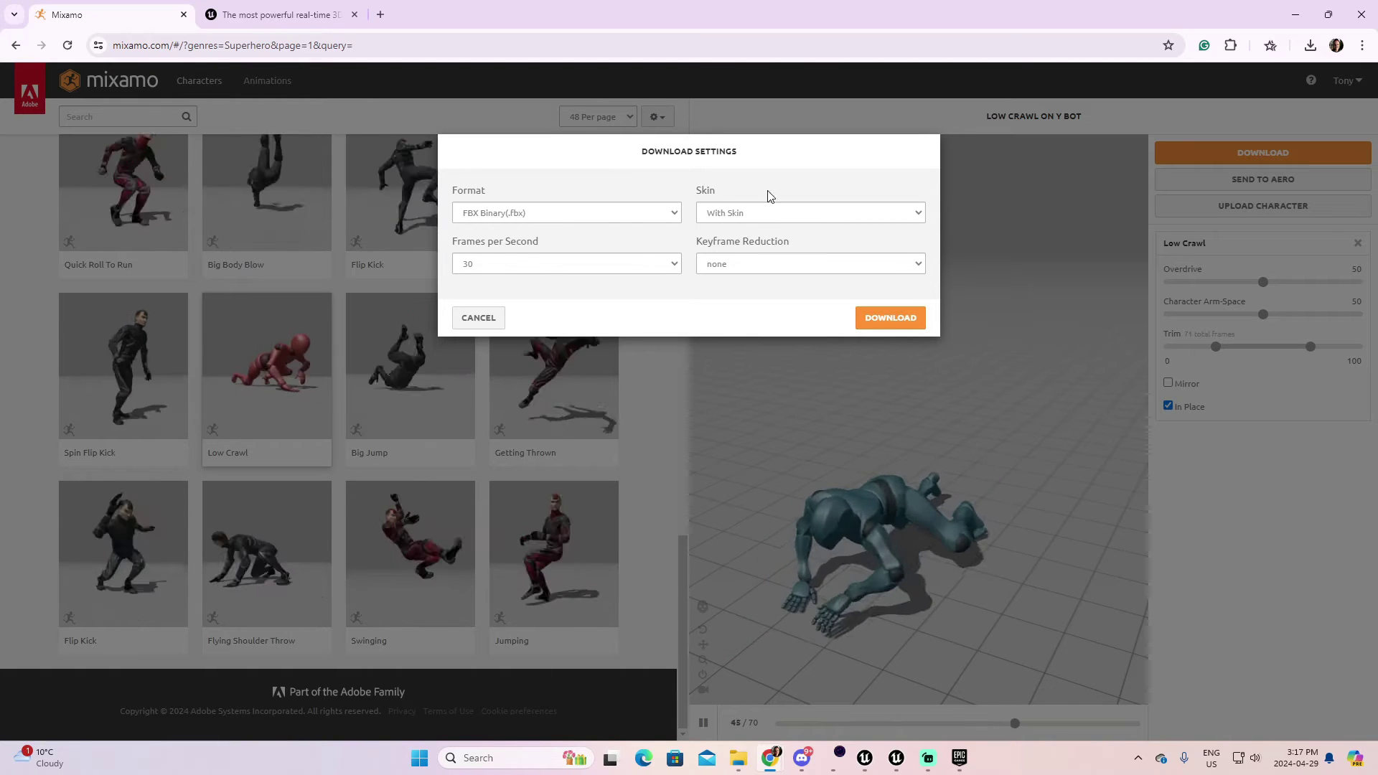
click(883, 318)
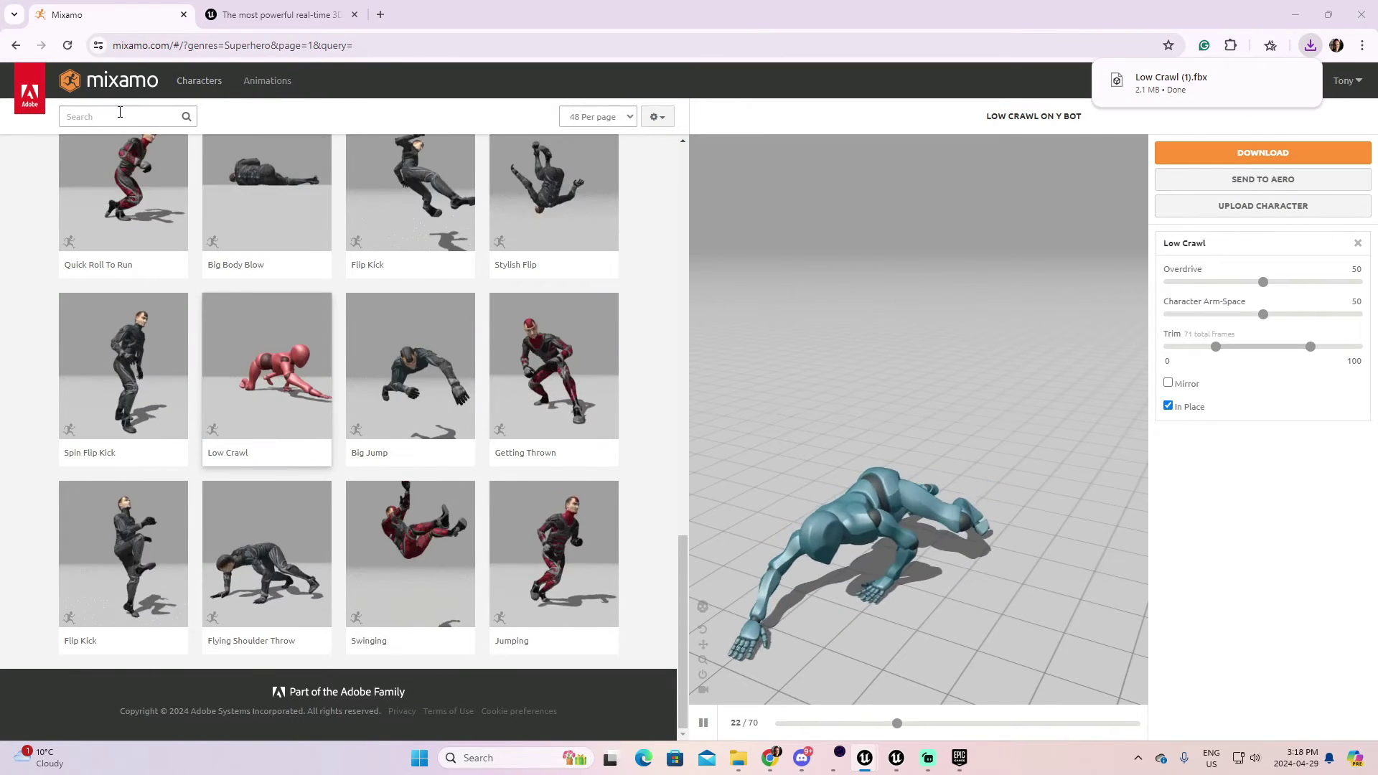
click(129, 117)
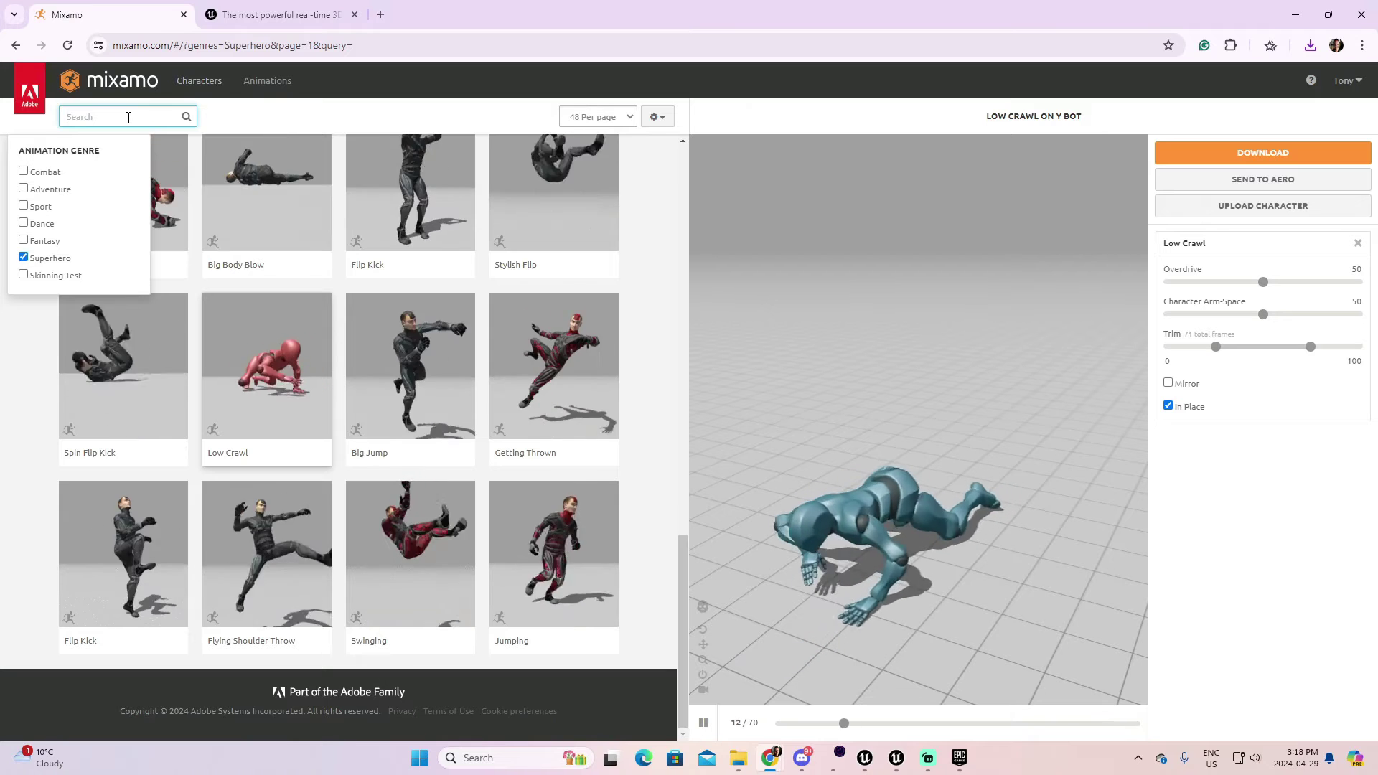
click(23, 257)
click(24, 224)
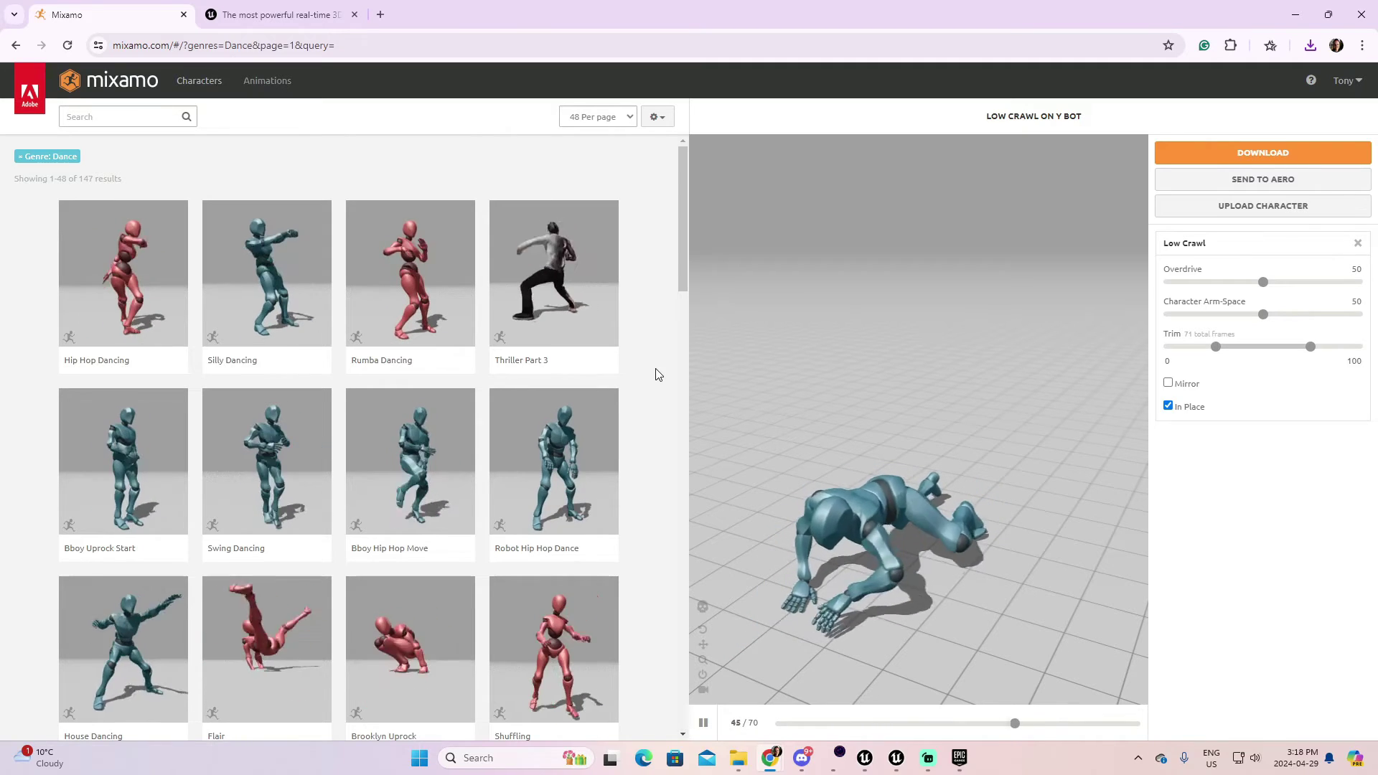
- Preview and download Breakdance Ending 1 as FBX, then return to Unreal
scroll(655, 374, down, 10)
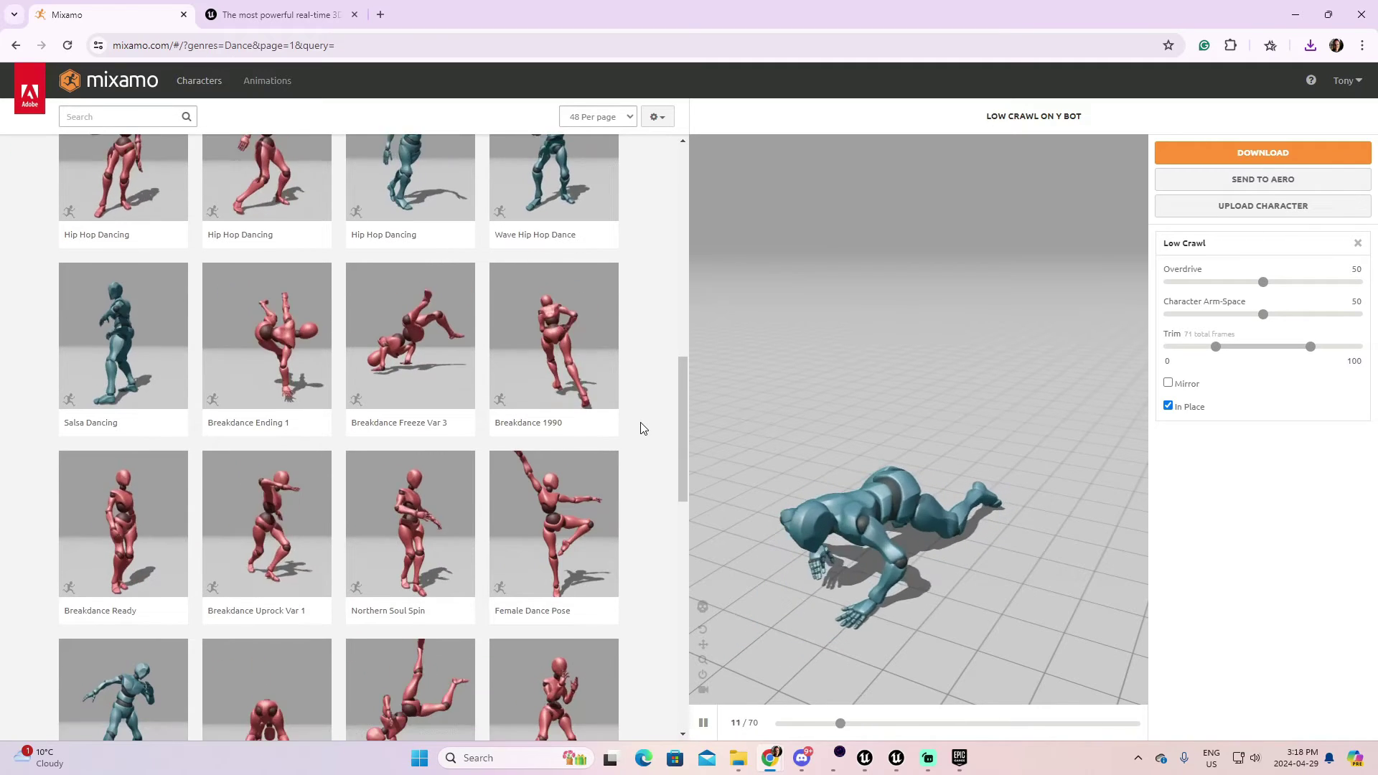
scroll(641, 425, up, 1)
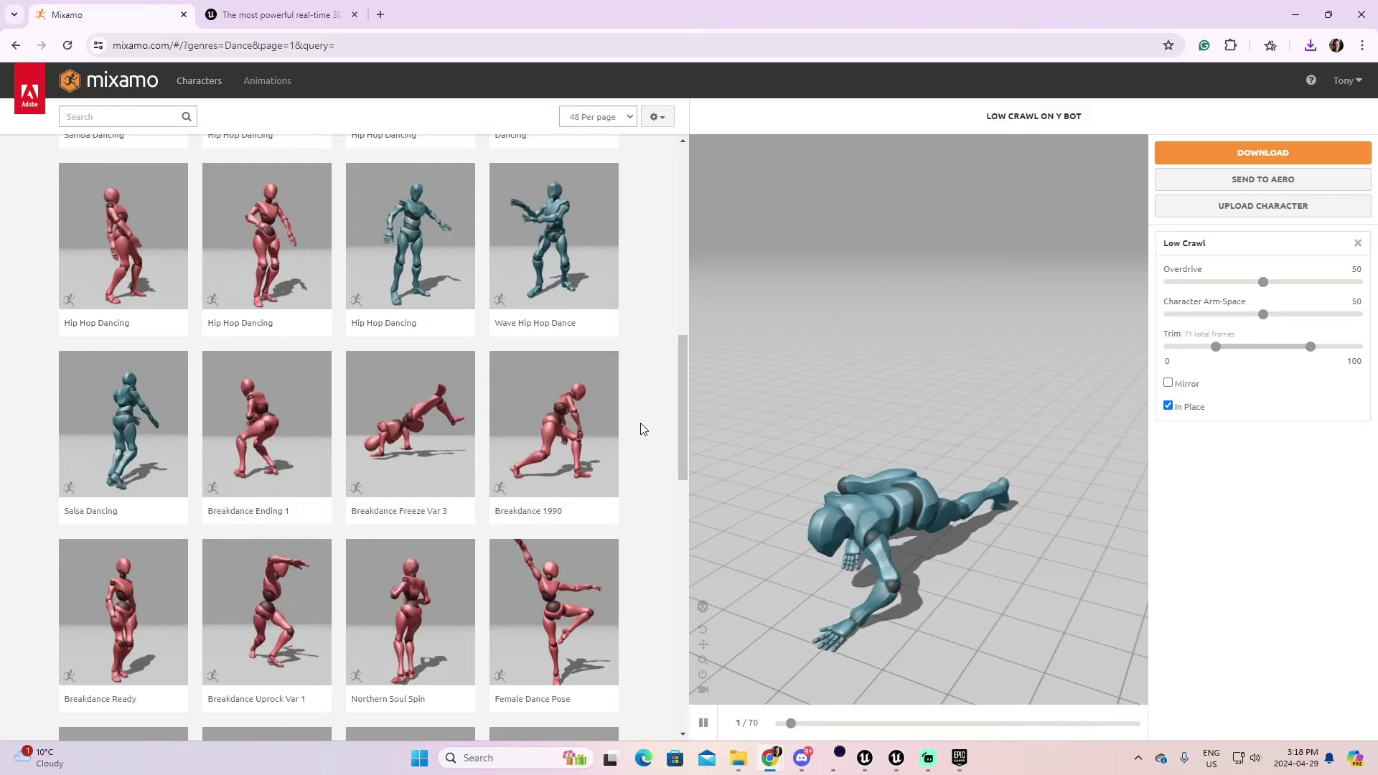
click(277, 428)
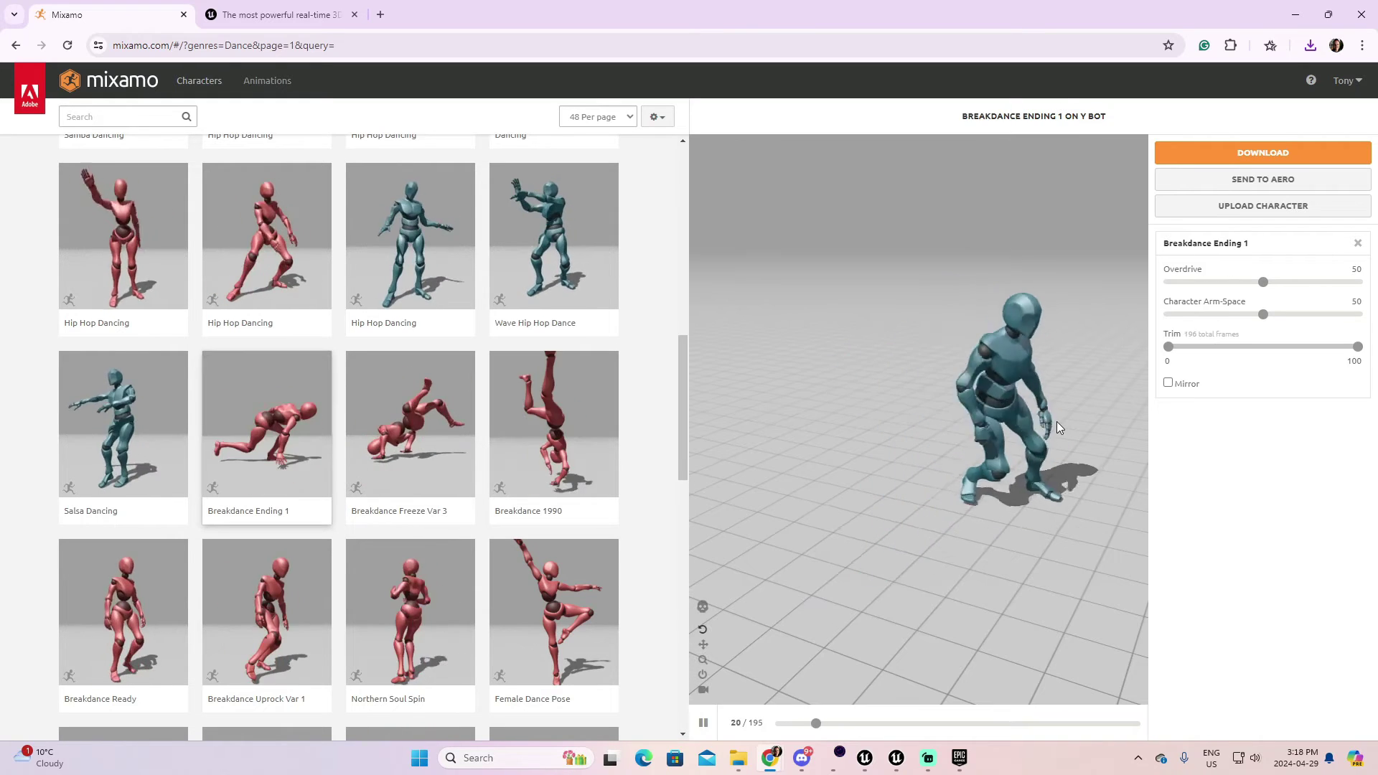
click(1255, 156)
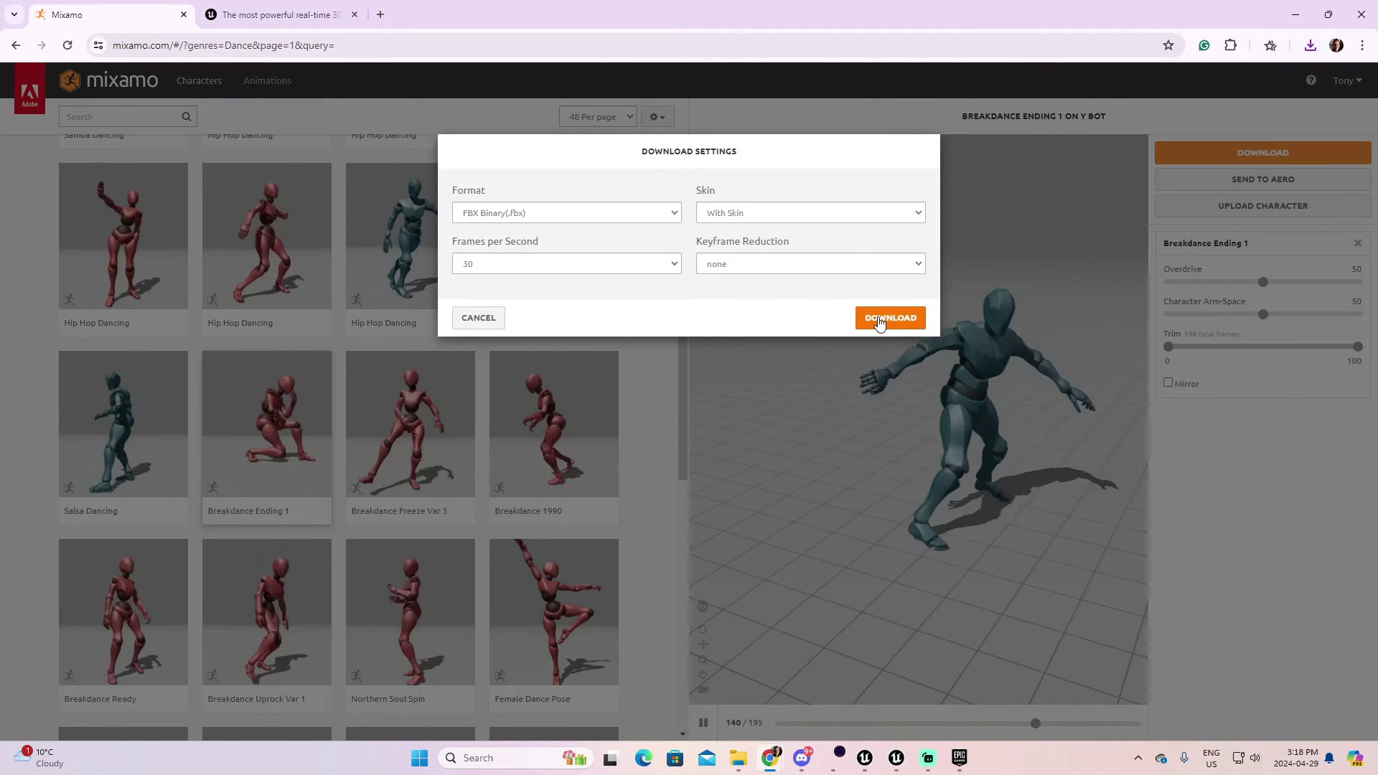
click(887, 318)
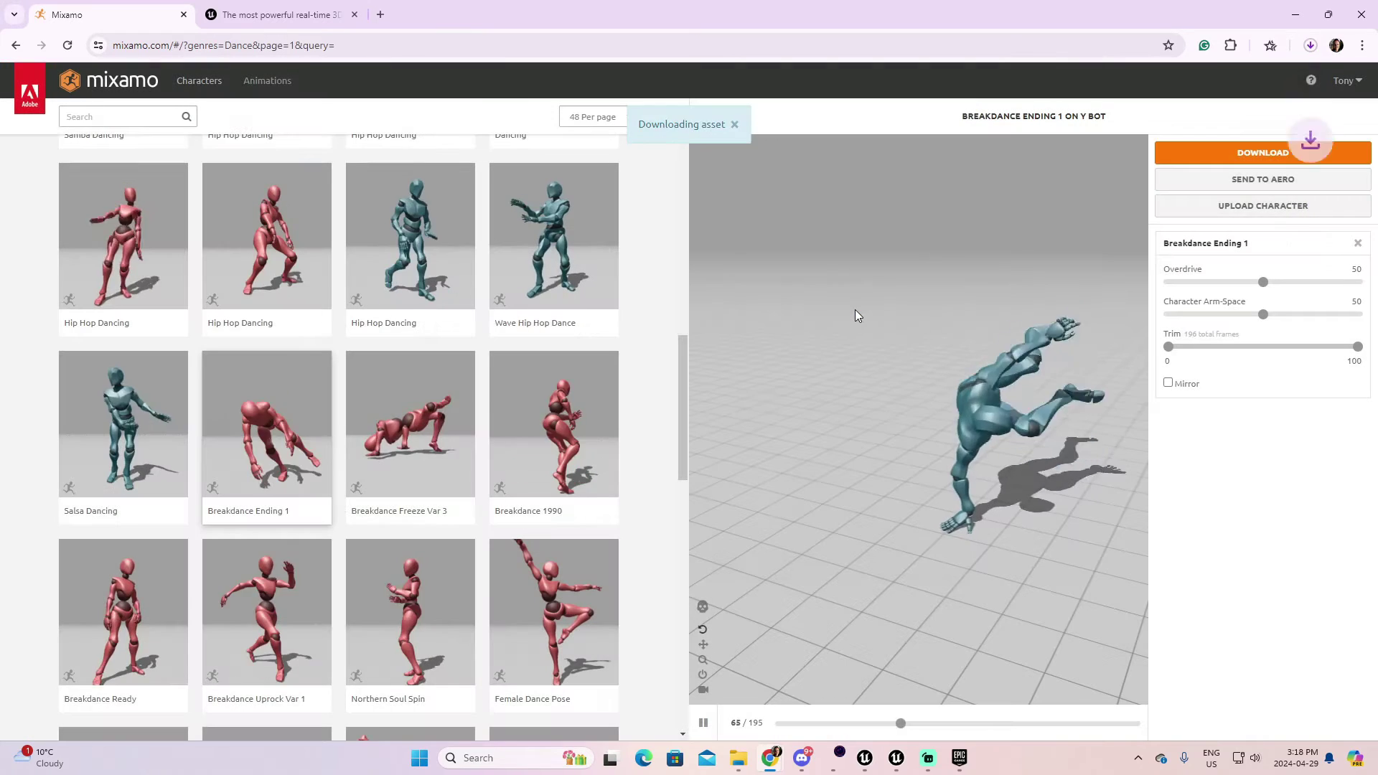
click(1298, 19)
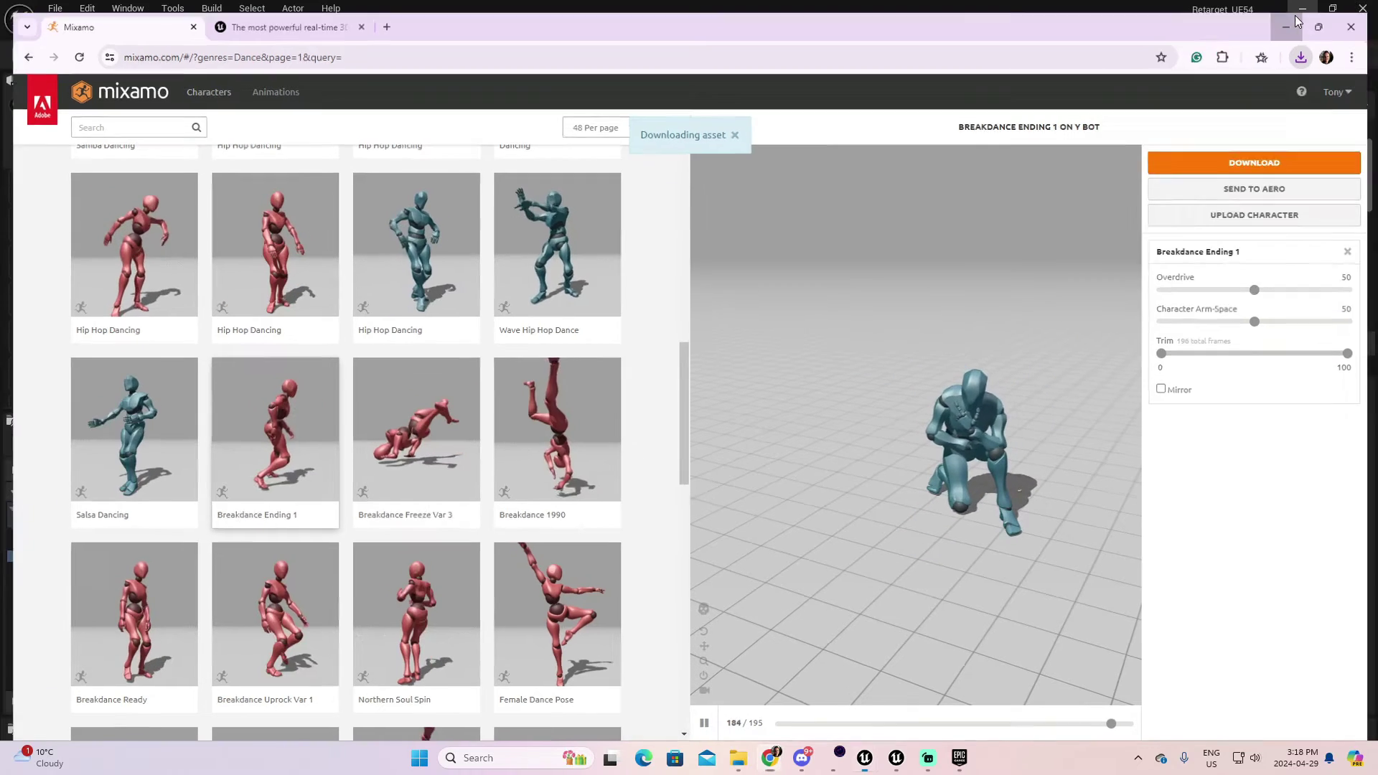
- Create a _Games folder in Content and open it
click(54, 522)
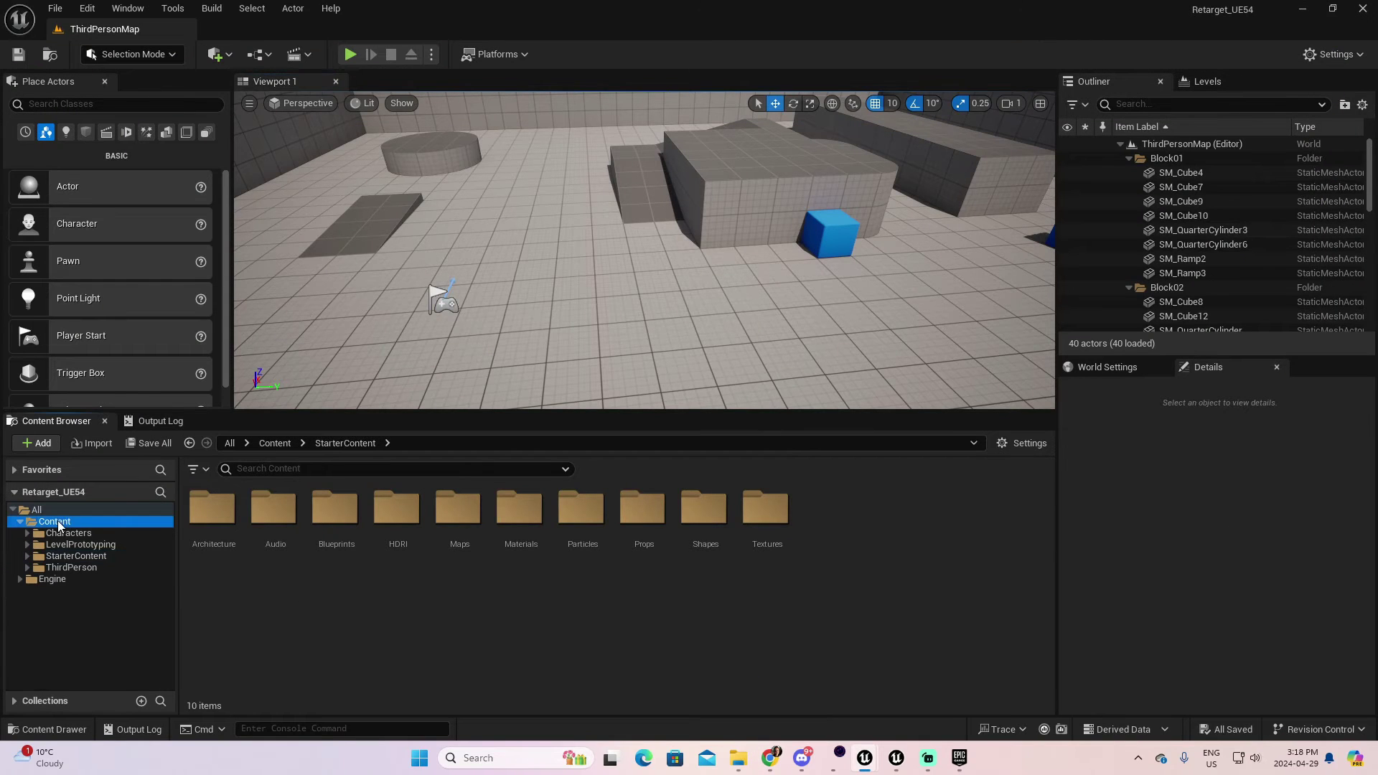
right_click(578, 562)
mouse_move(578, 566)
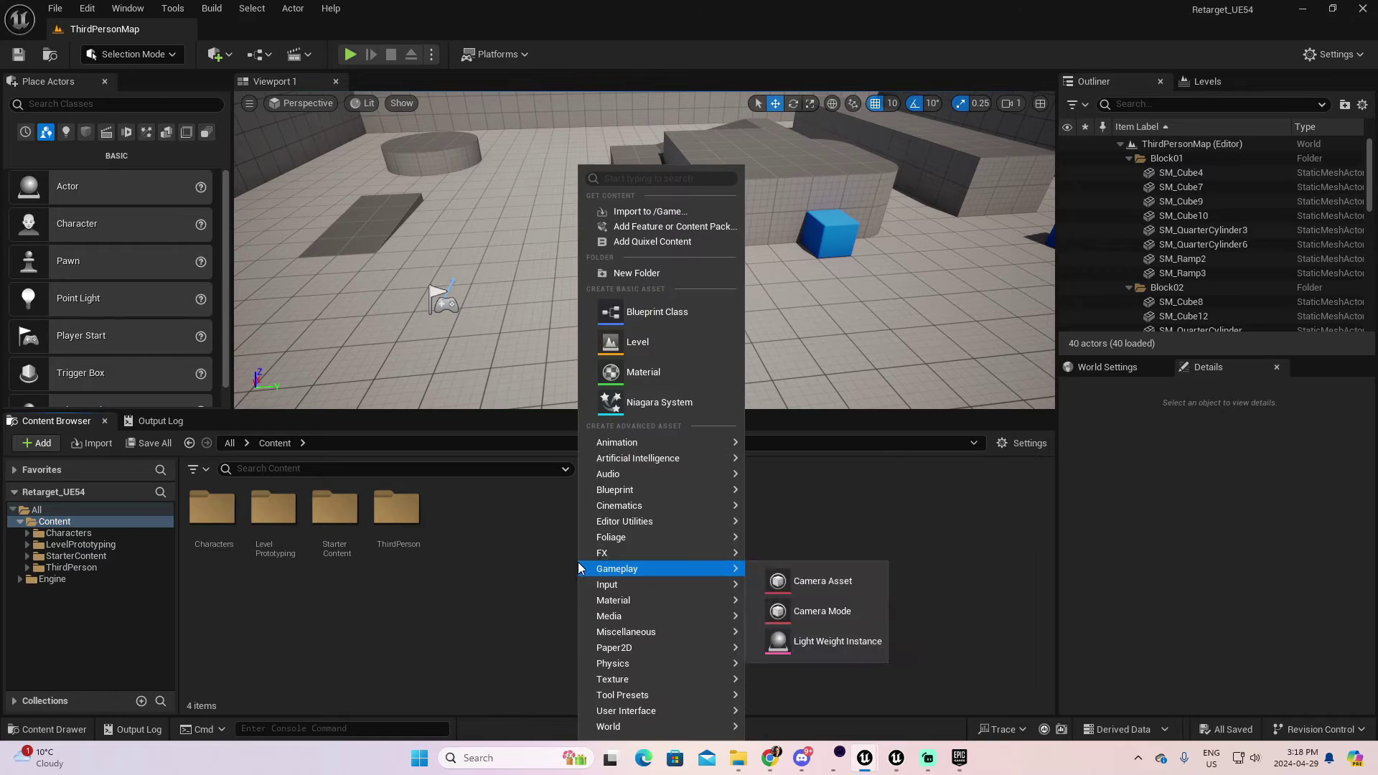
click(622, 276)
key(BackSpace)
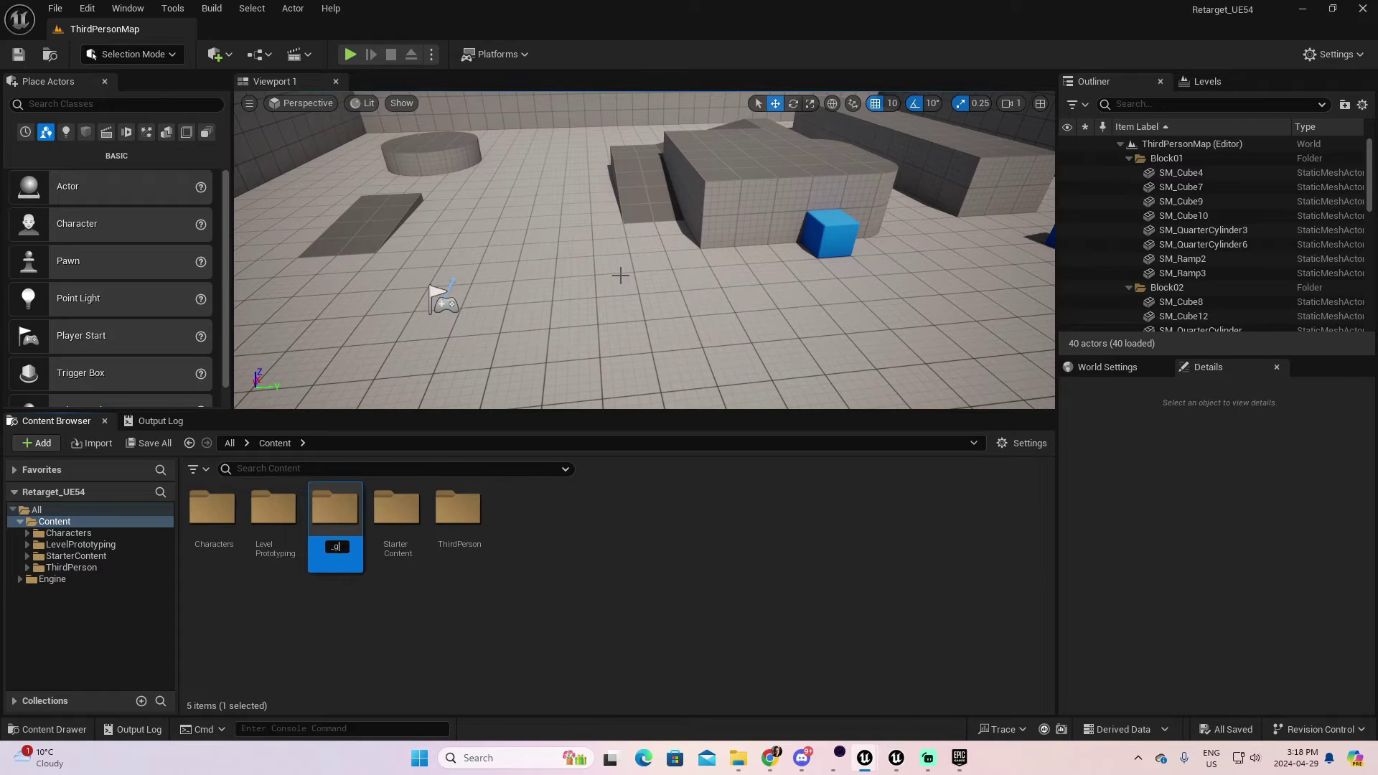
text(_Games)
key(Return)
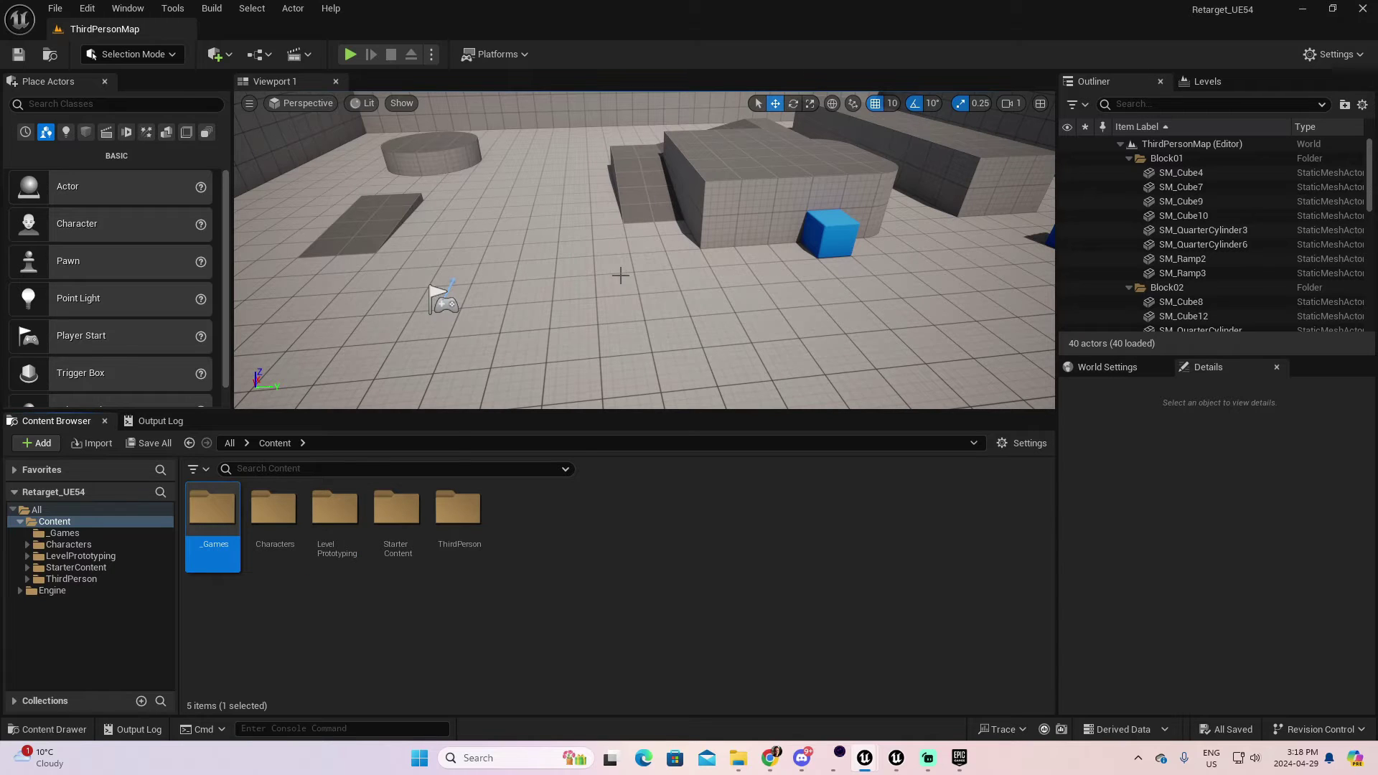
double_click(215, 511)
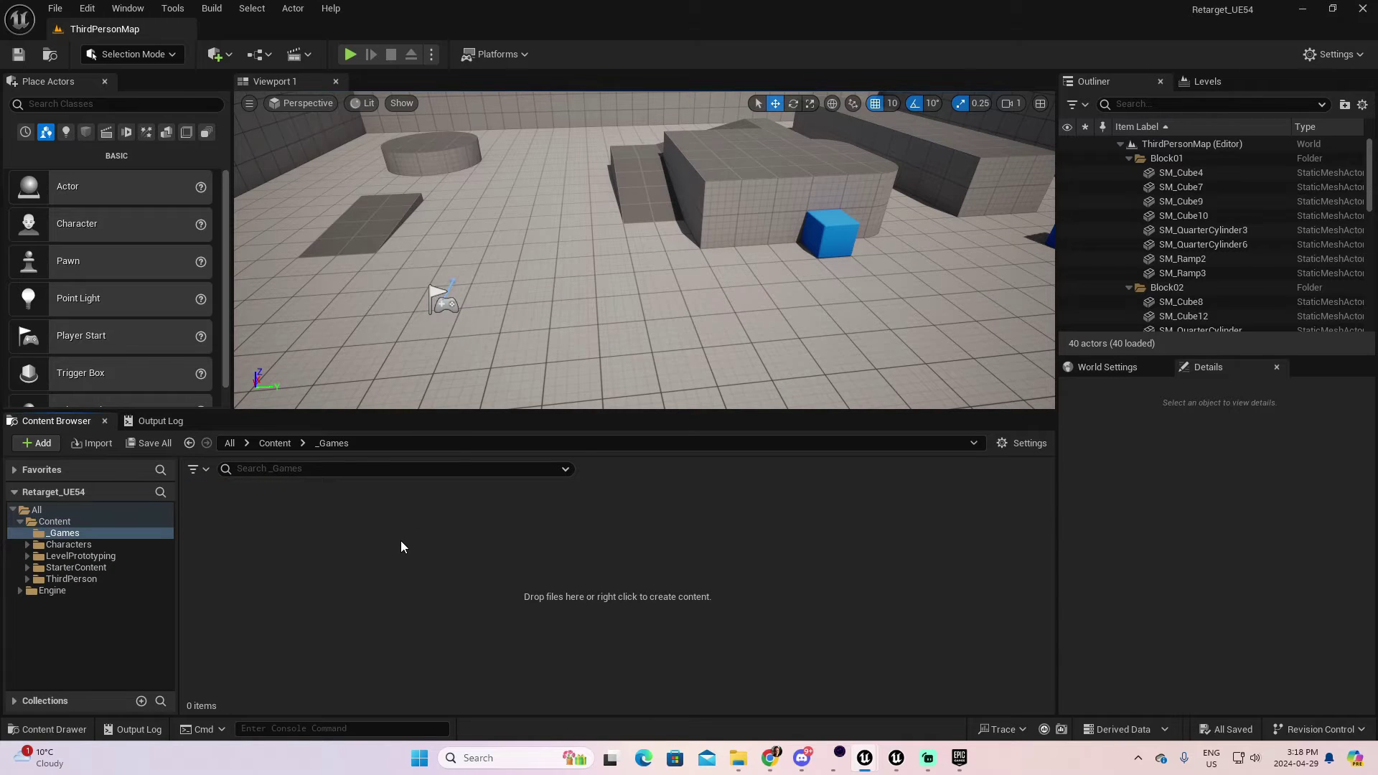
- Create an Animations folder inside _Games and open it
right_click(400, 547)
click(466, 273)
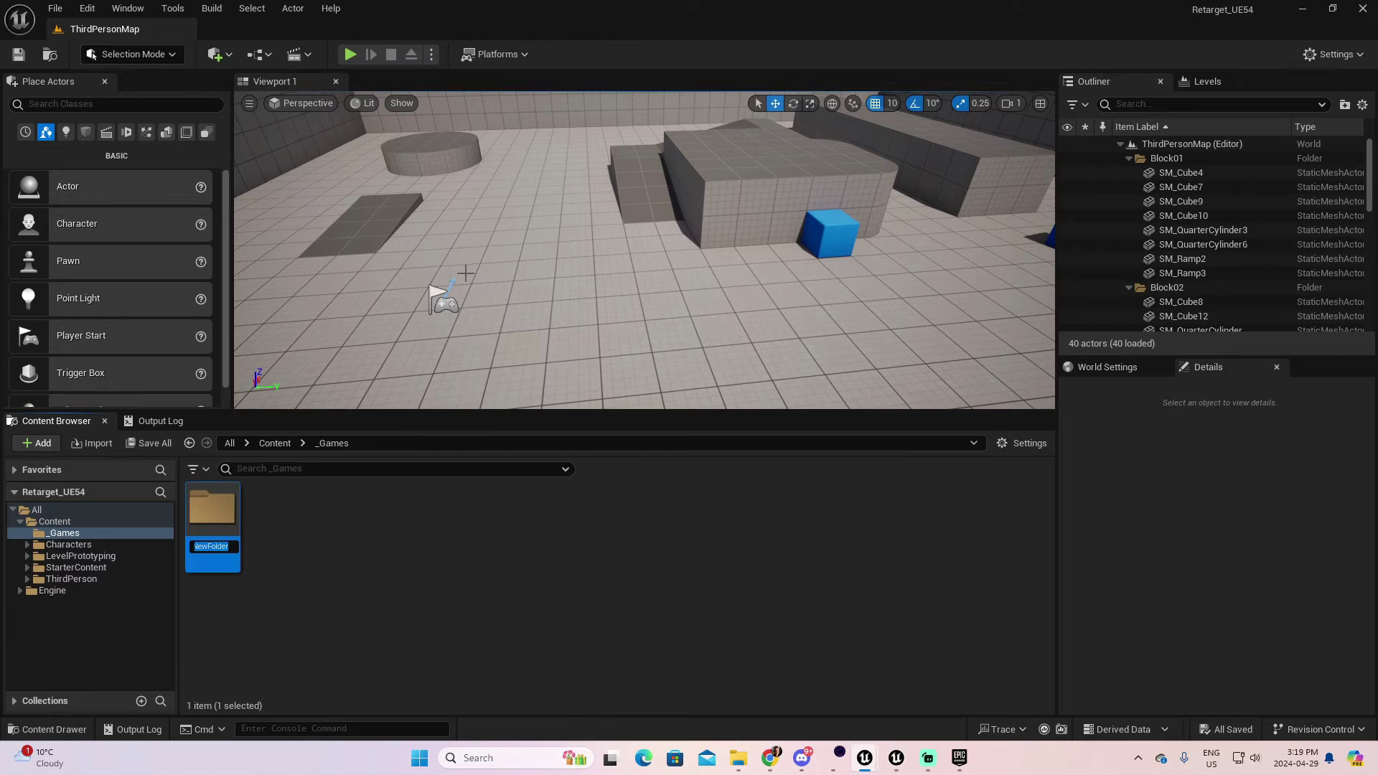
text(Animations)
key(Return)
double_click(213, 510)
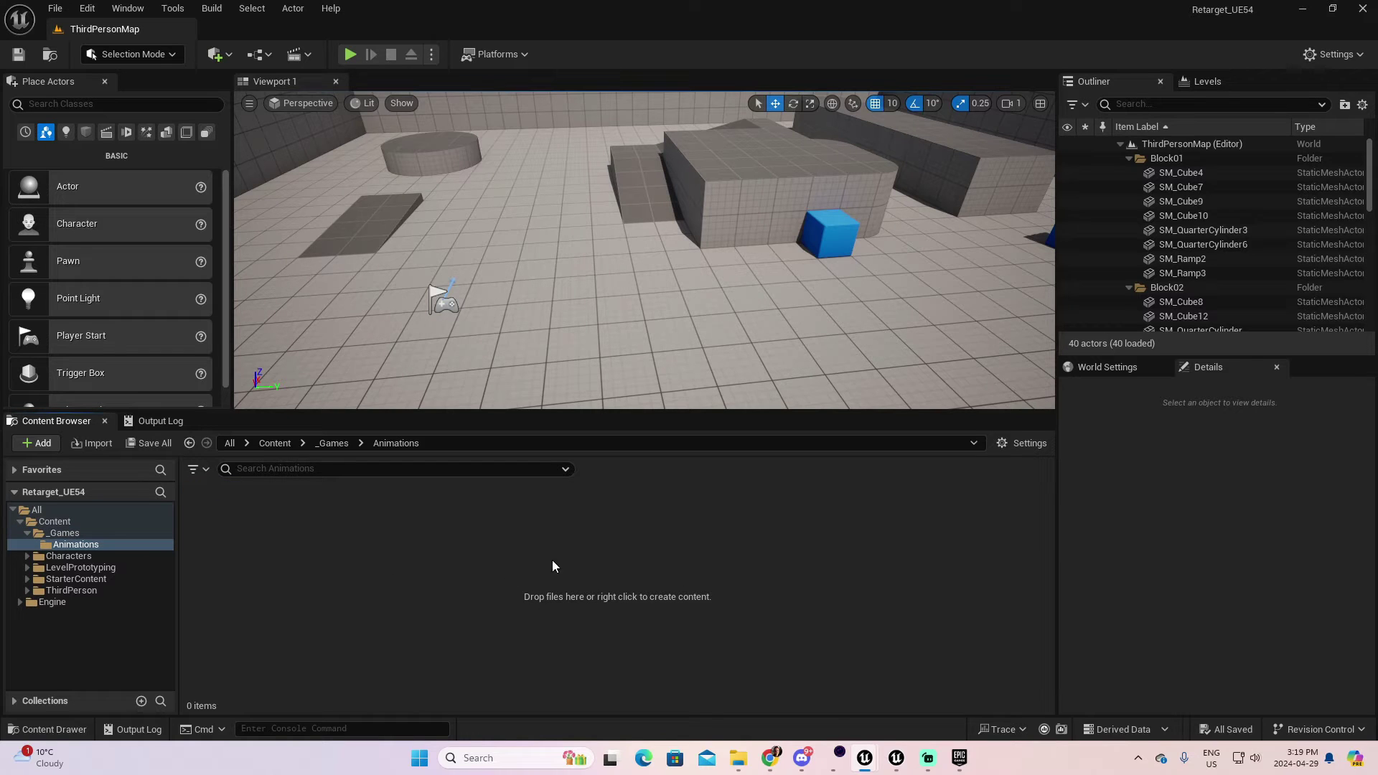
- Create a Mixamo folder inside Animations and open it
right_click(92, 546)
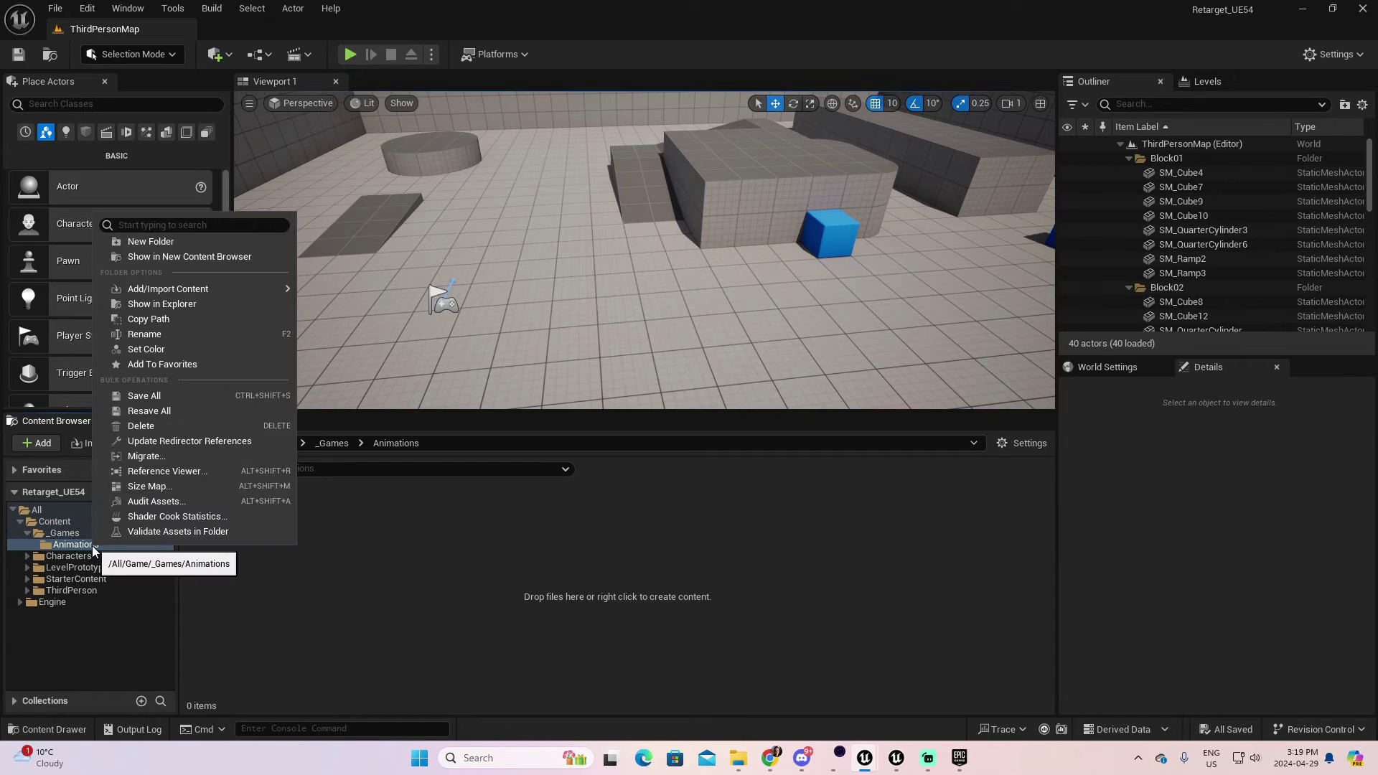
click(299, 595)
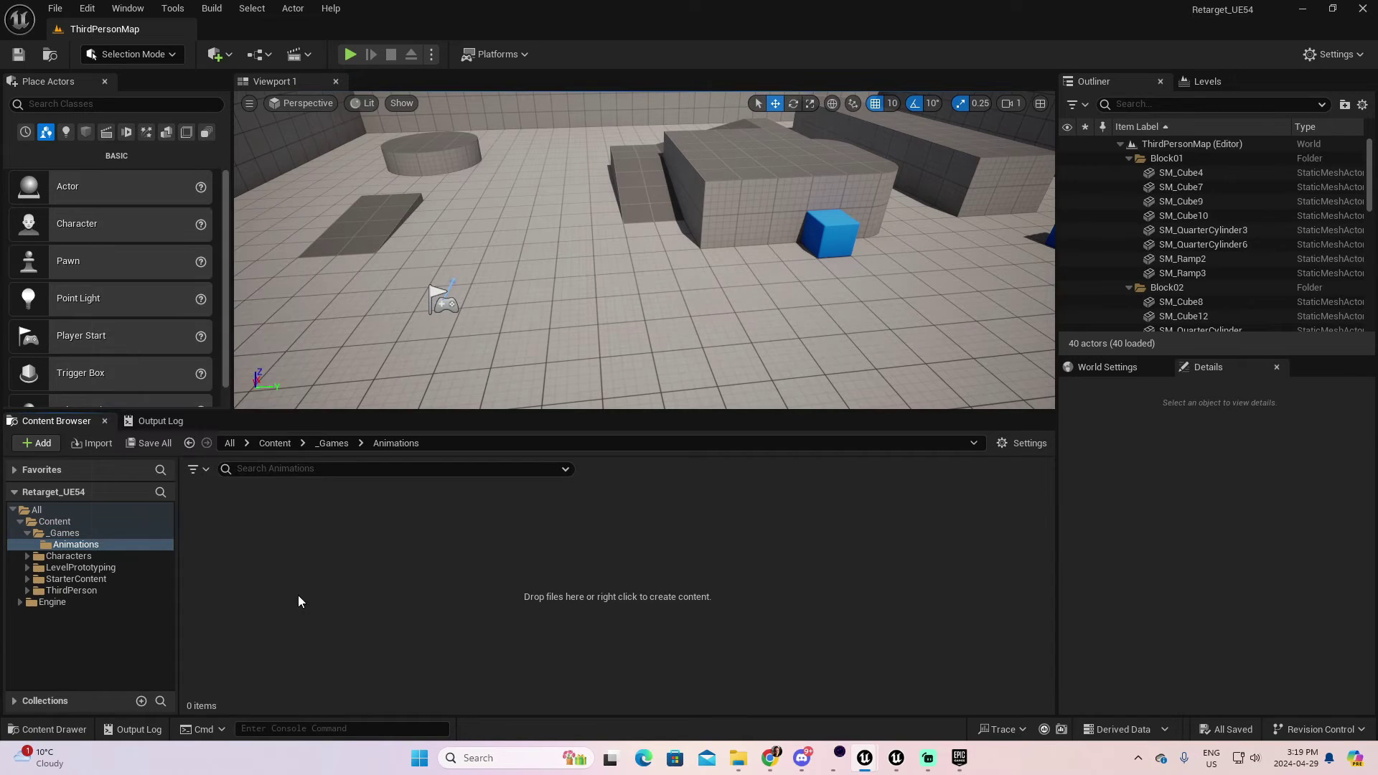
right_click(424, 595)
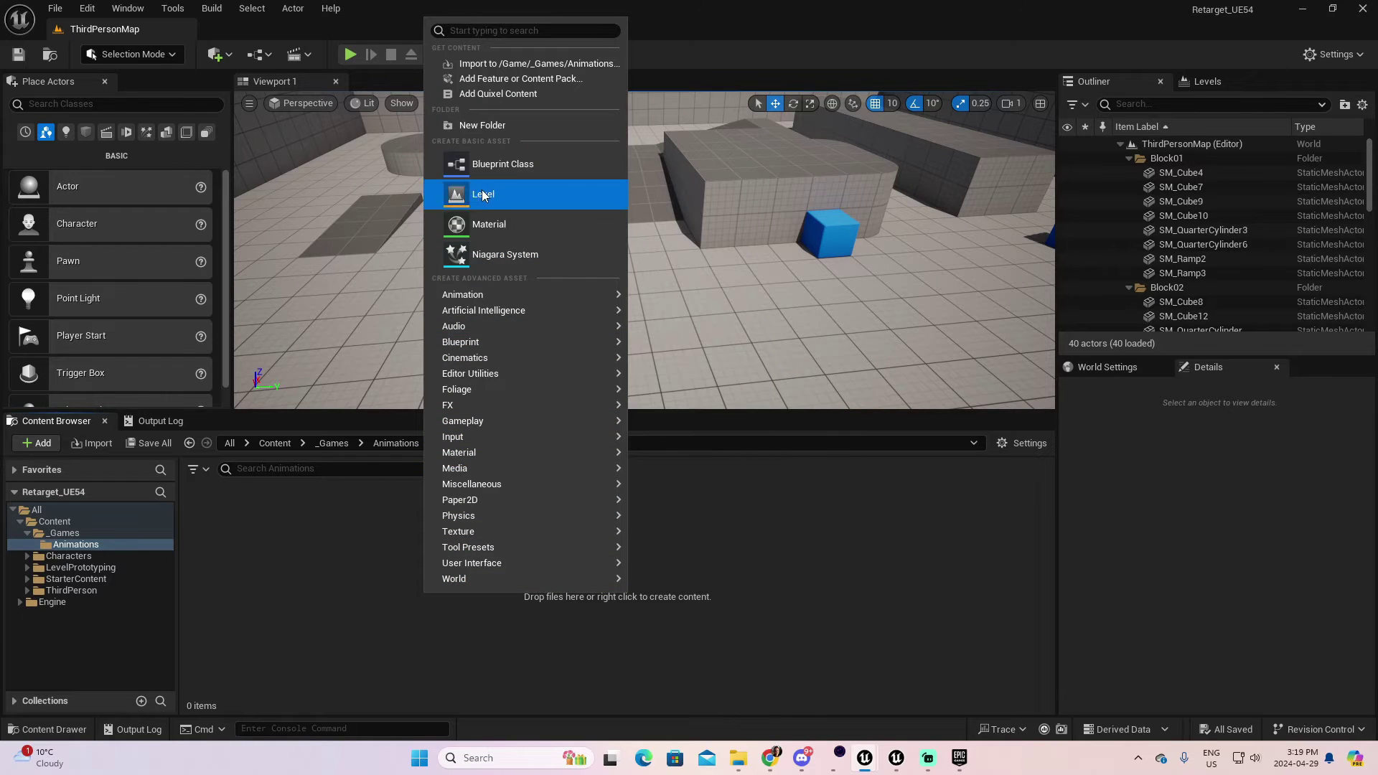
click(482, 126)
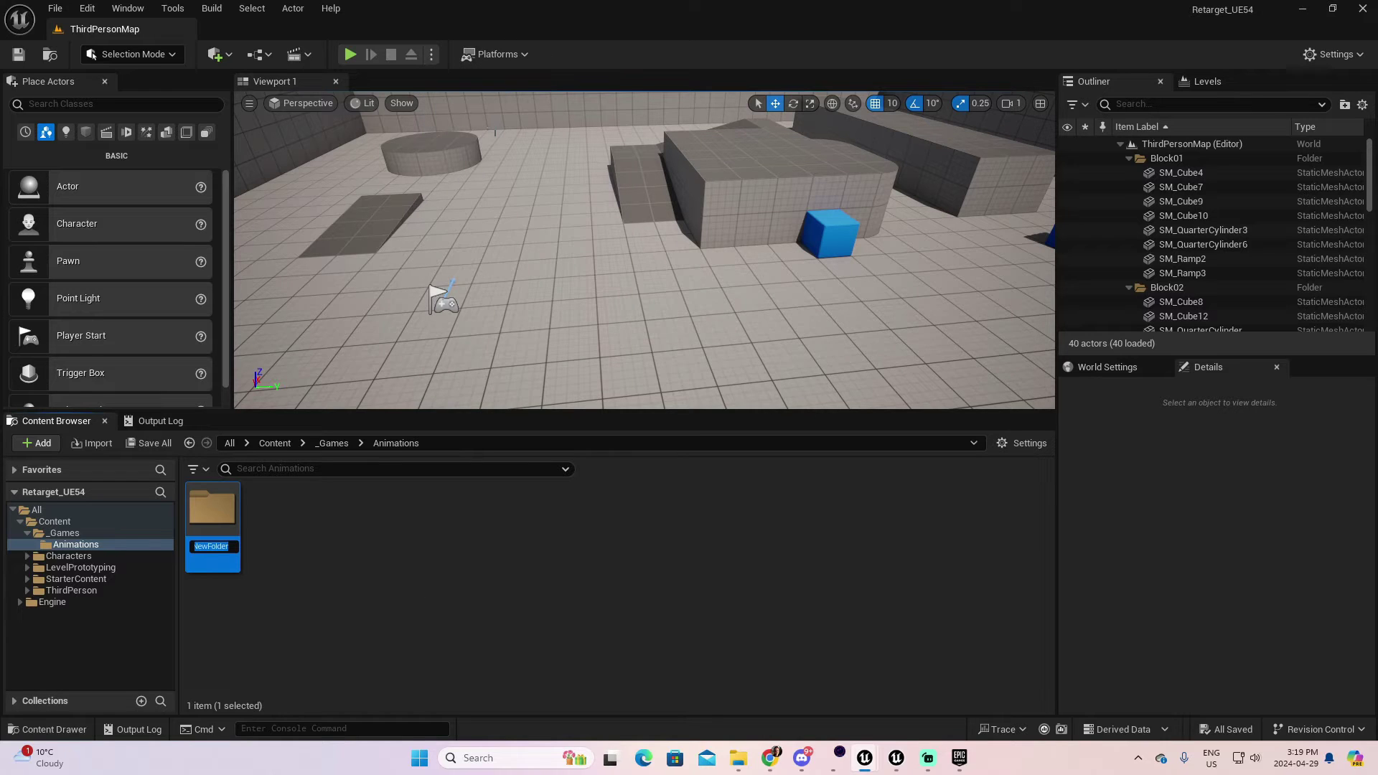
text(Mixamo)
key(Return)
double_click(222, 523)
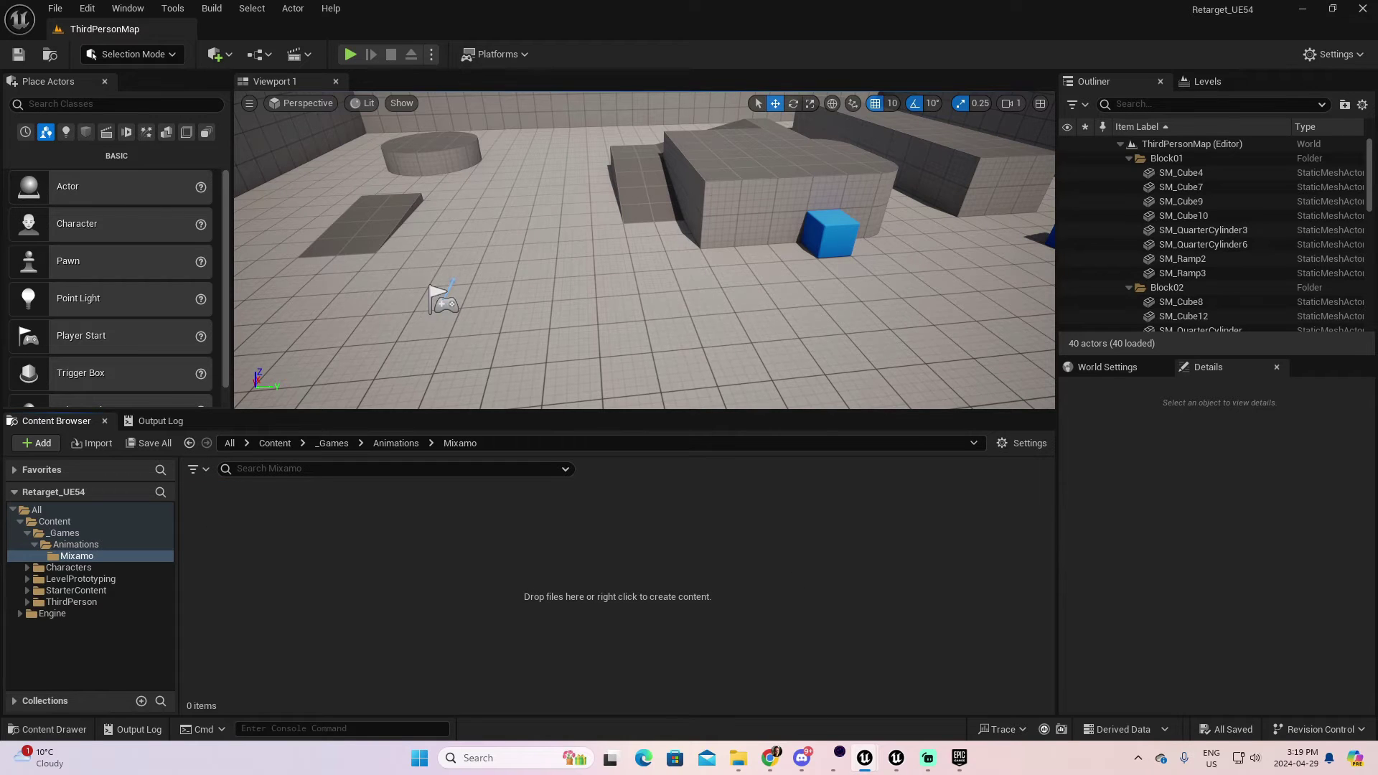
- Drag Breakdance Ending 1.fbx from Downloads into the Mixamo folder and Import All
click(738, 757)
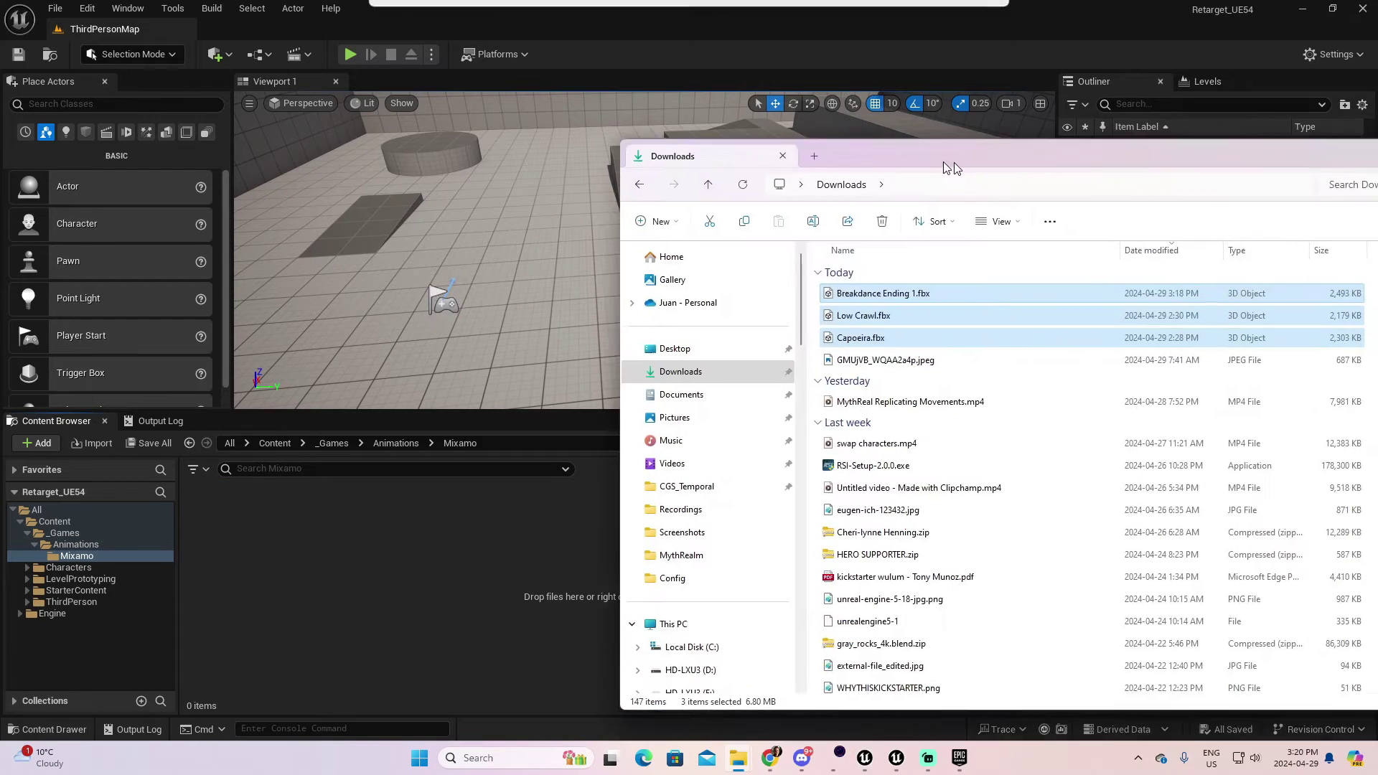
drag(953, 161, 790, 160)
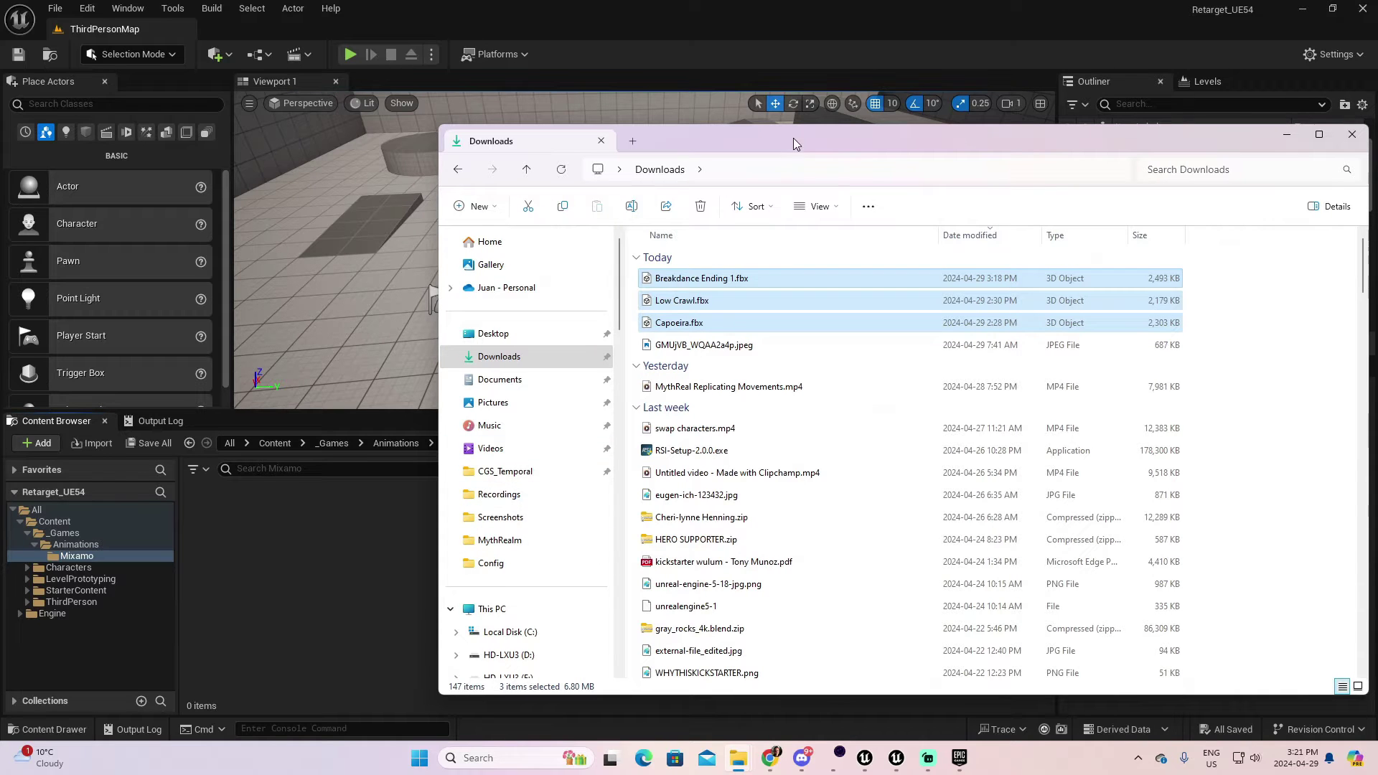
click(760, 322)
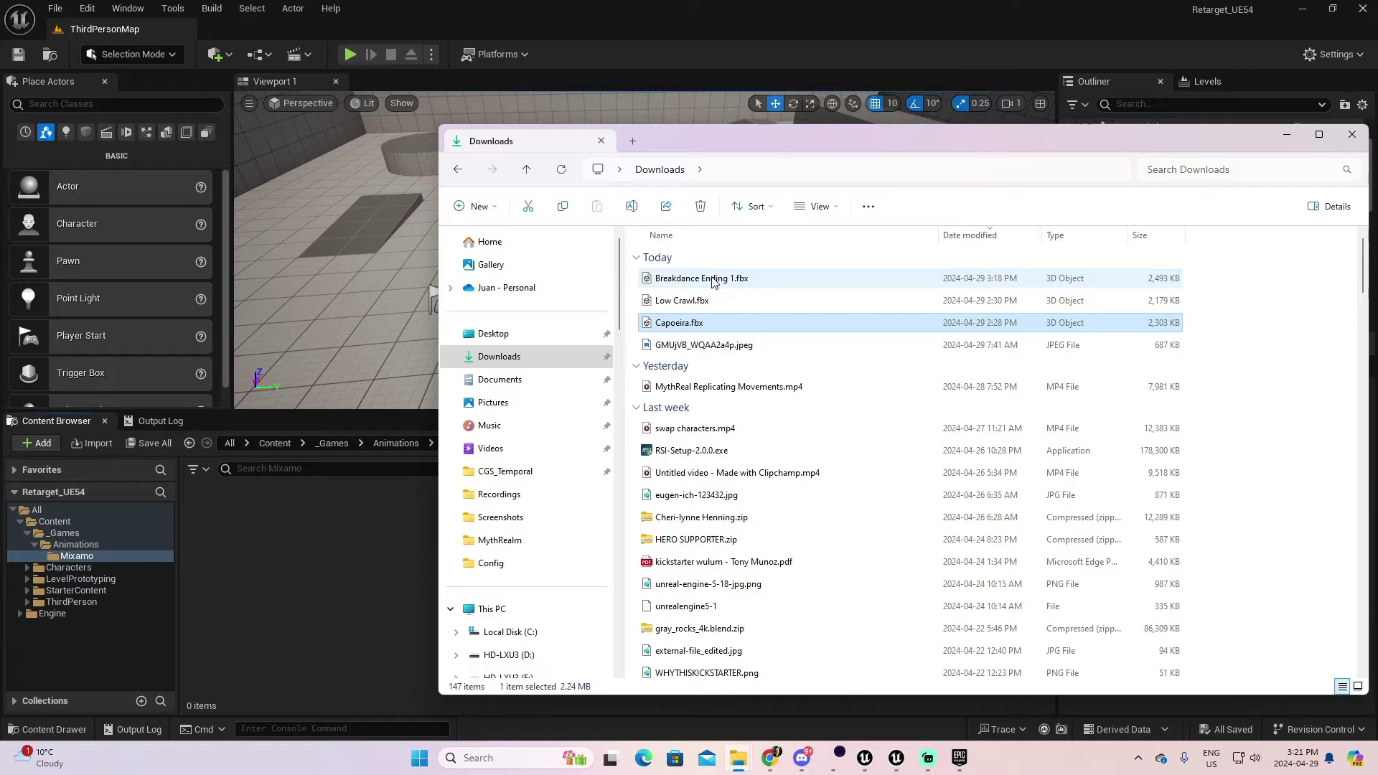
drag(714, 282, 317, 565)
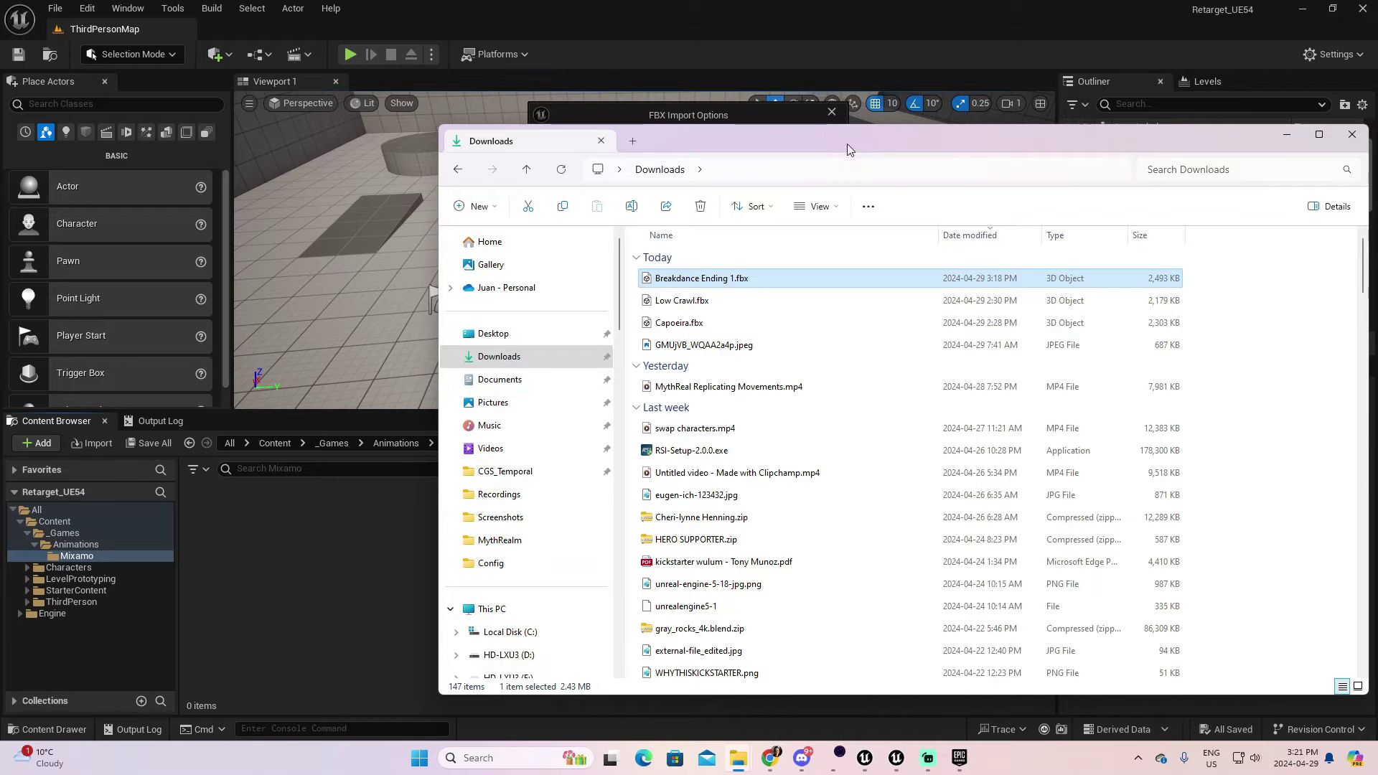
click(775, 116)
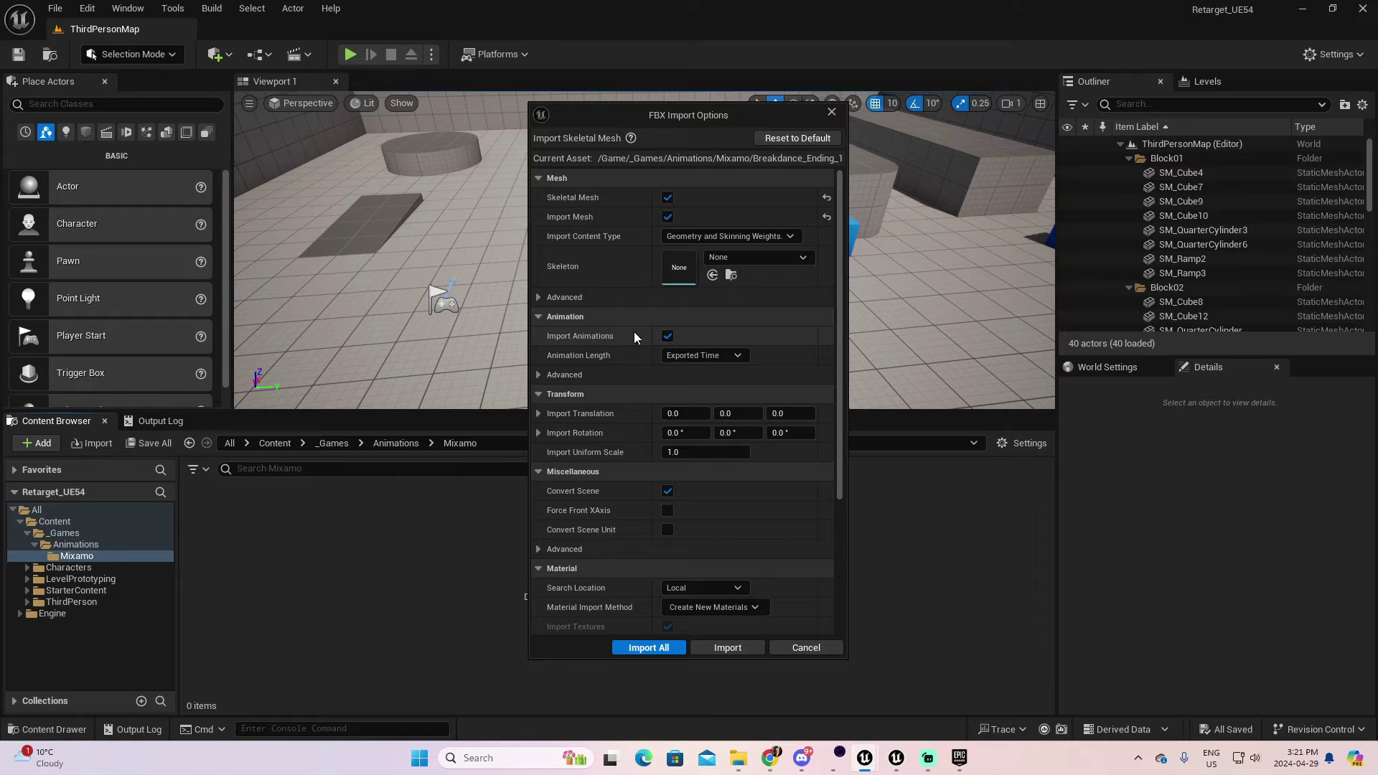
click(648, 647)
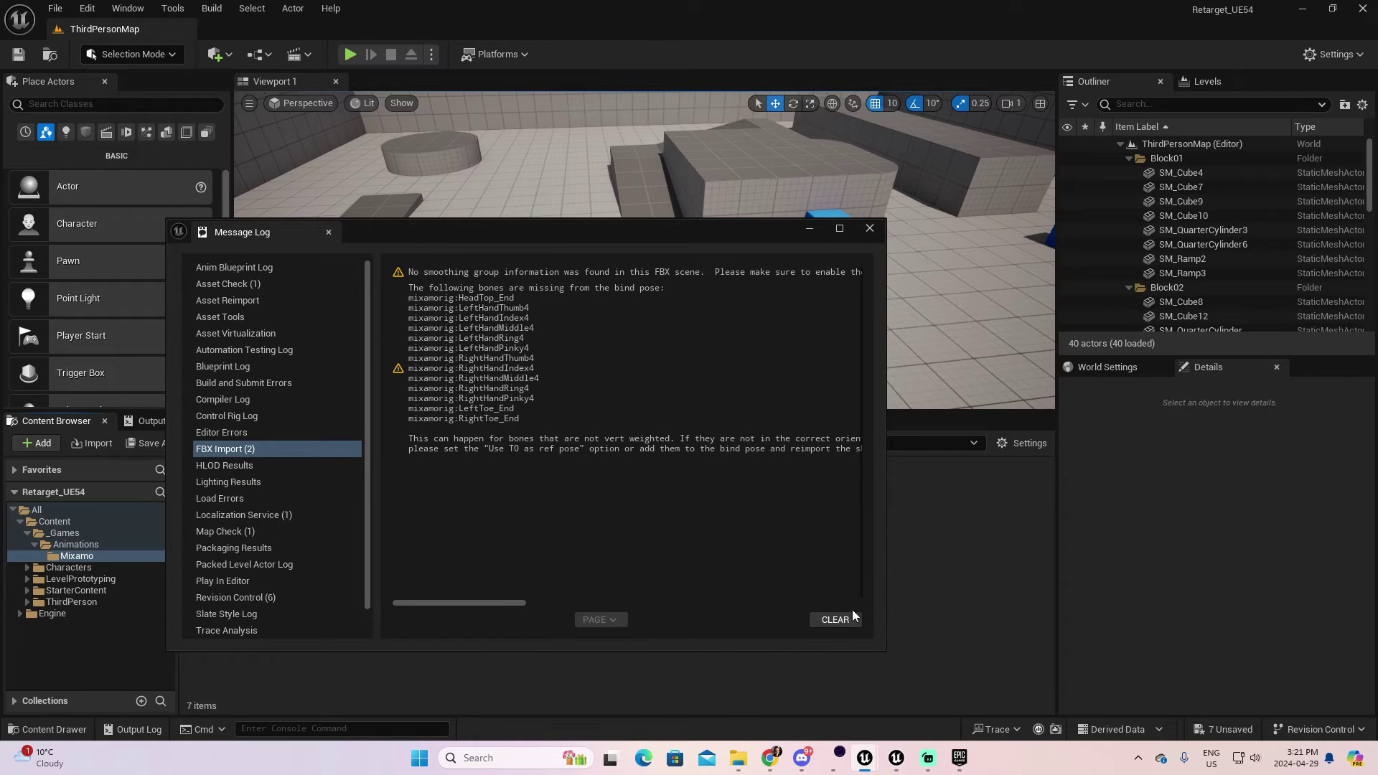
- Create a Material folder and move Alpha_Body_MAT and Alpha_Joints_MAT into it
click(869, 228)
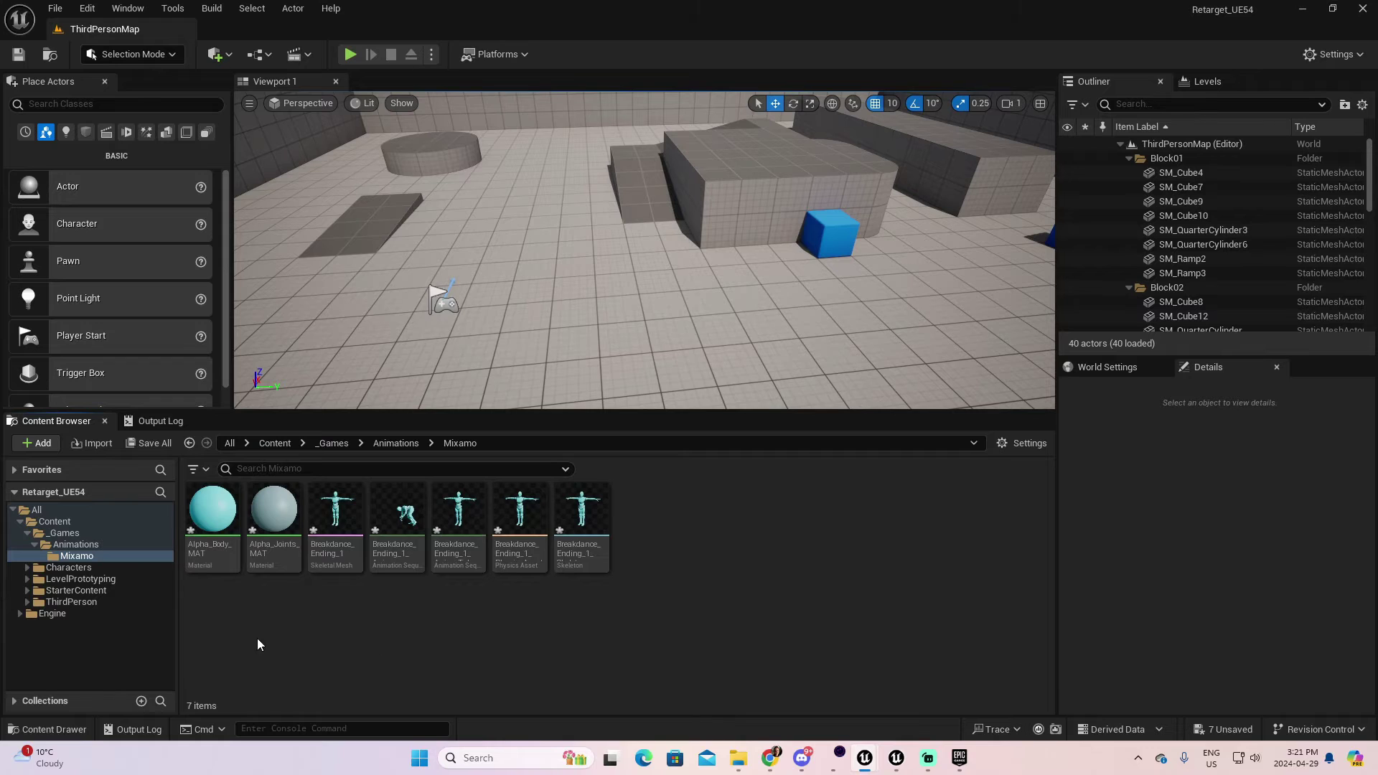
right_click(680, 596)
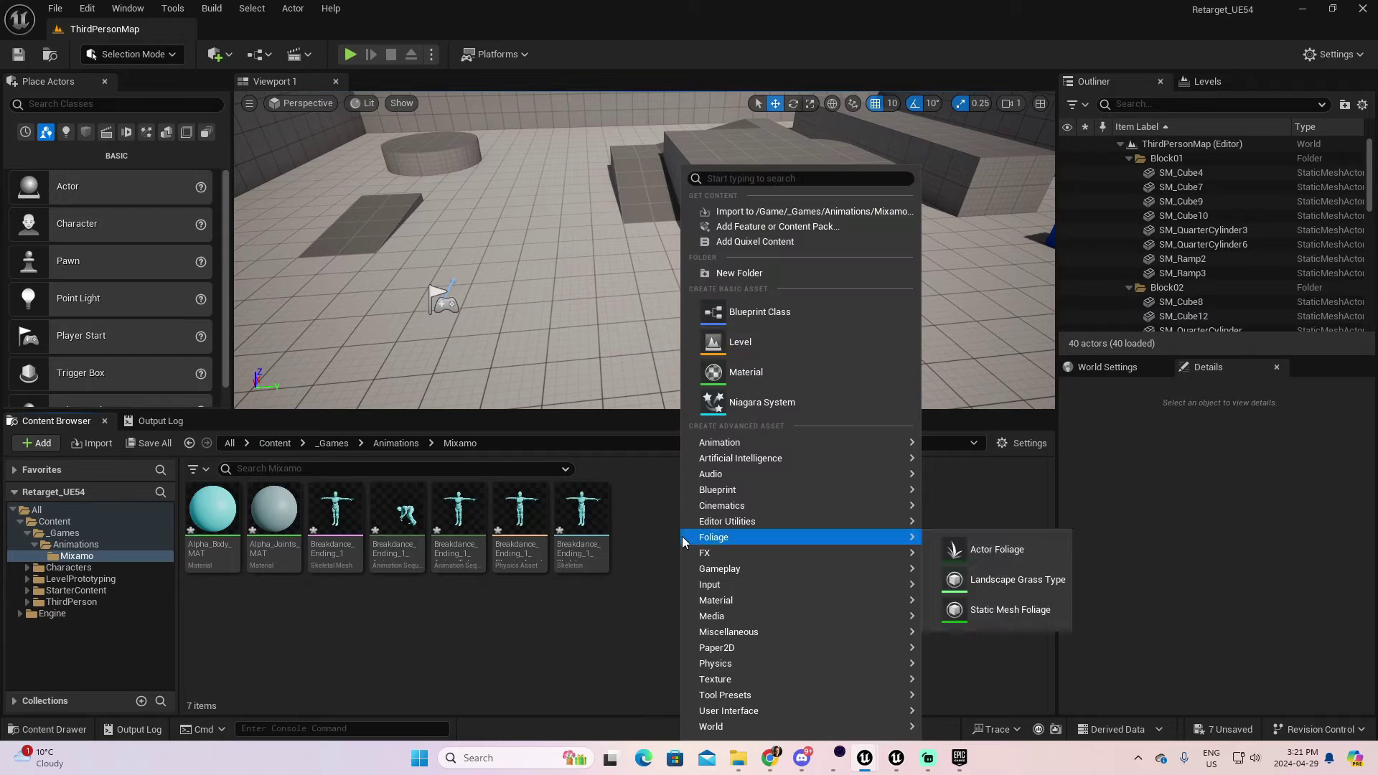
click(754, 273)
text(Material)
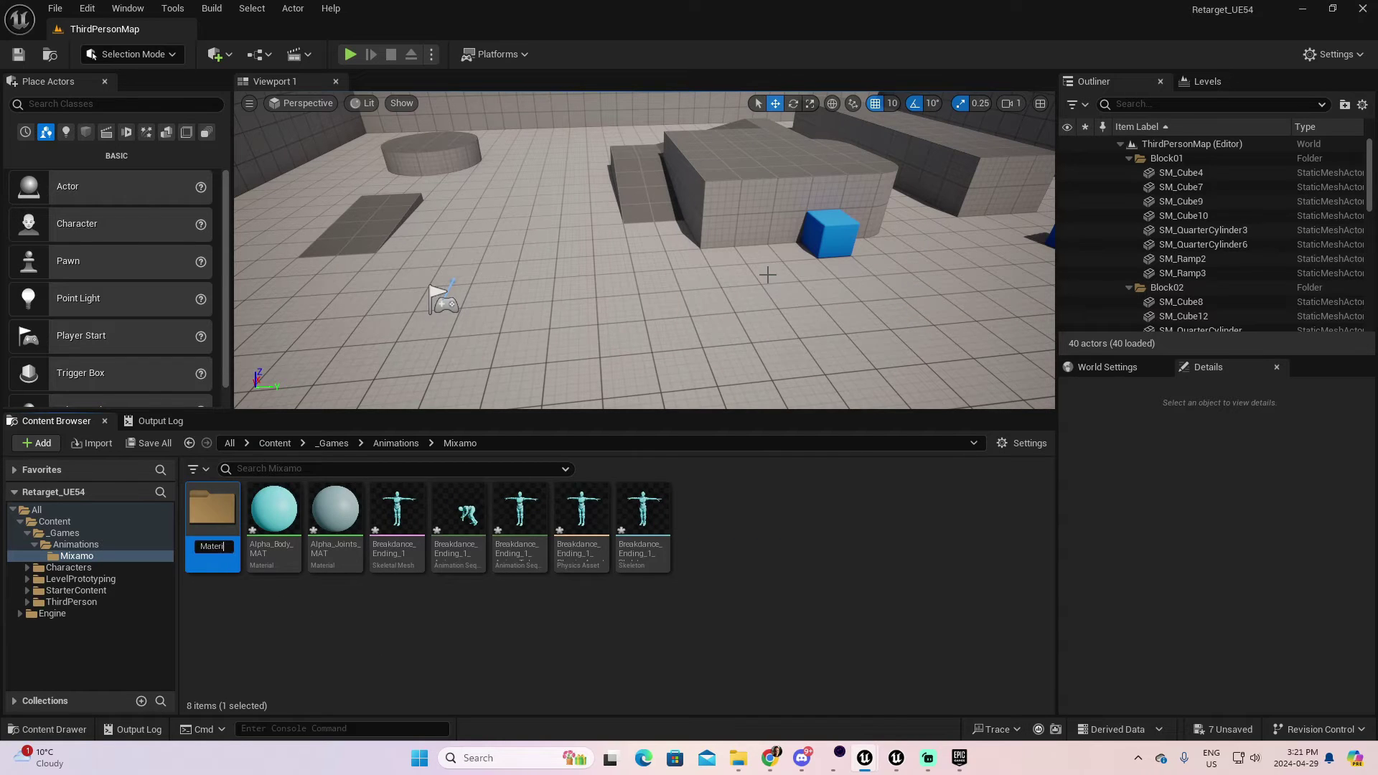
key(Return)
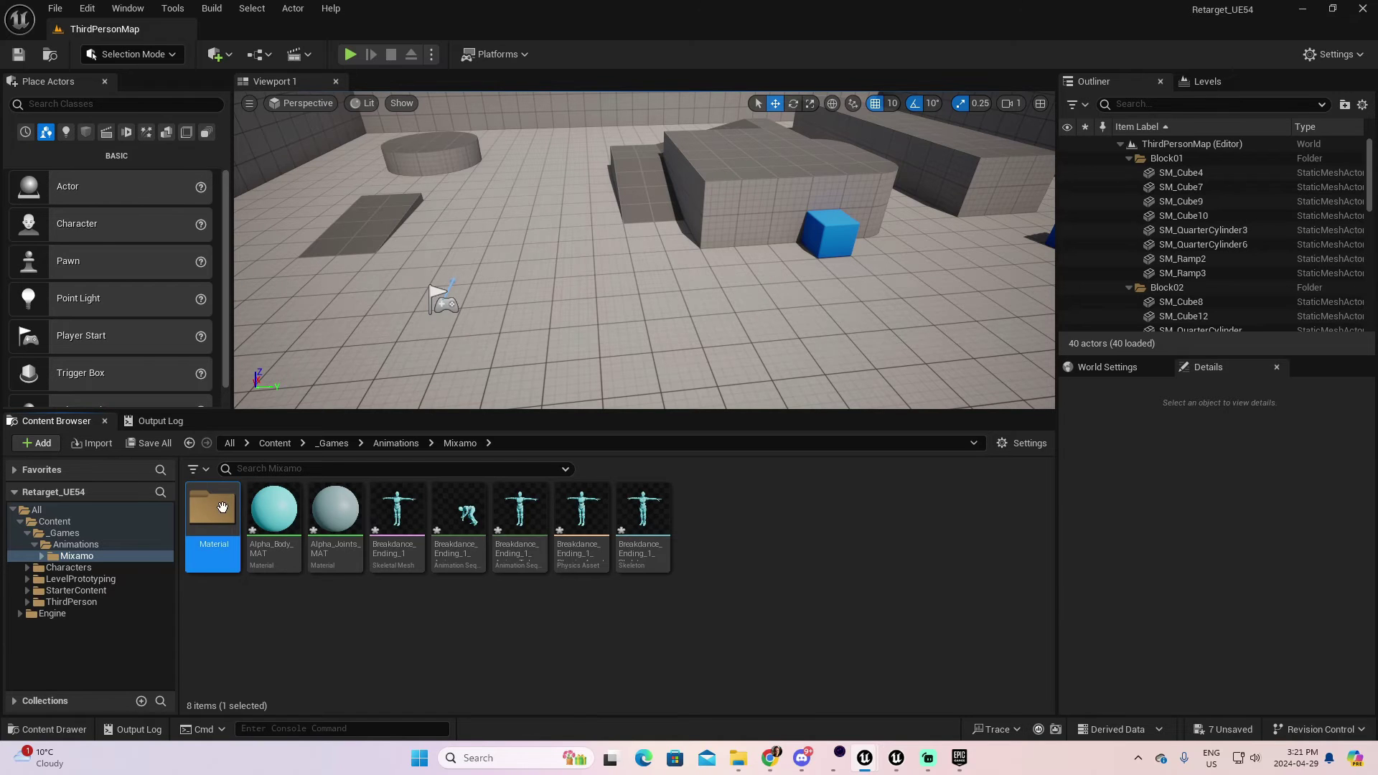
click(335, 509)
ctrl+click(291, 518)
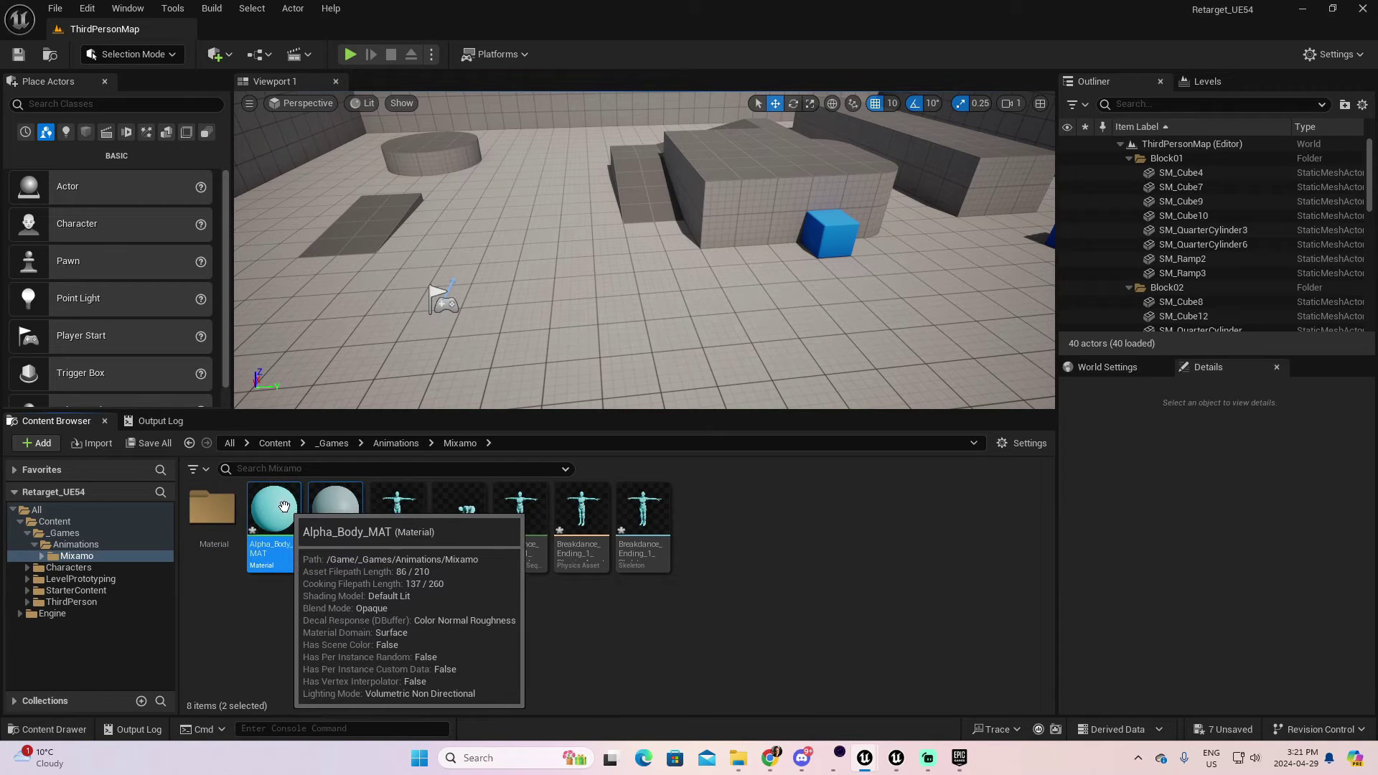
drag(290, 518, 220, 514)
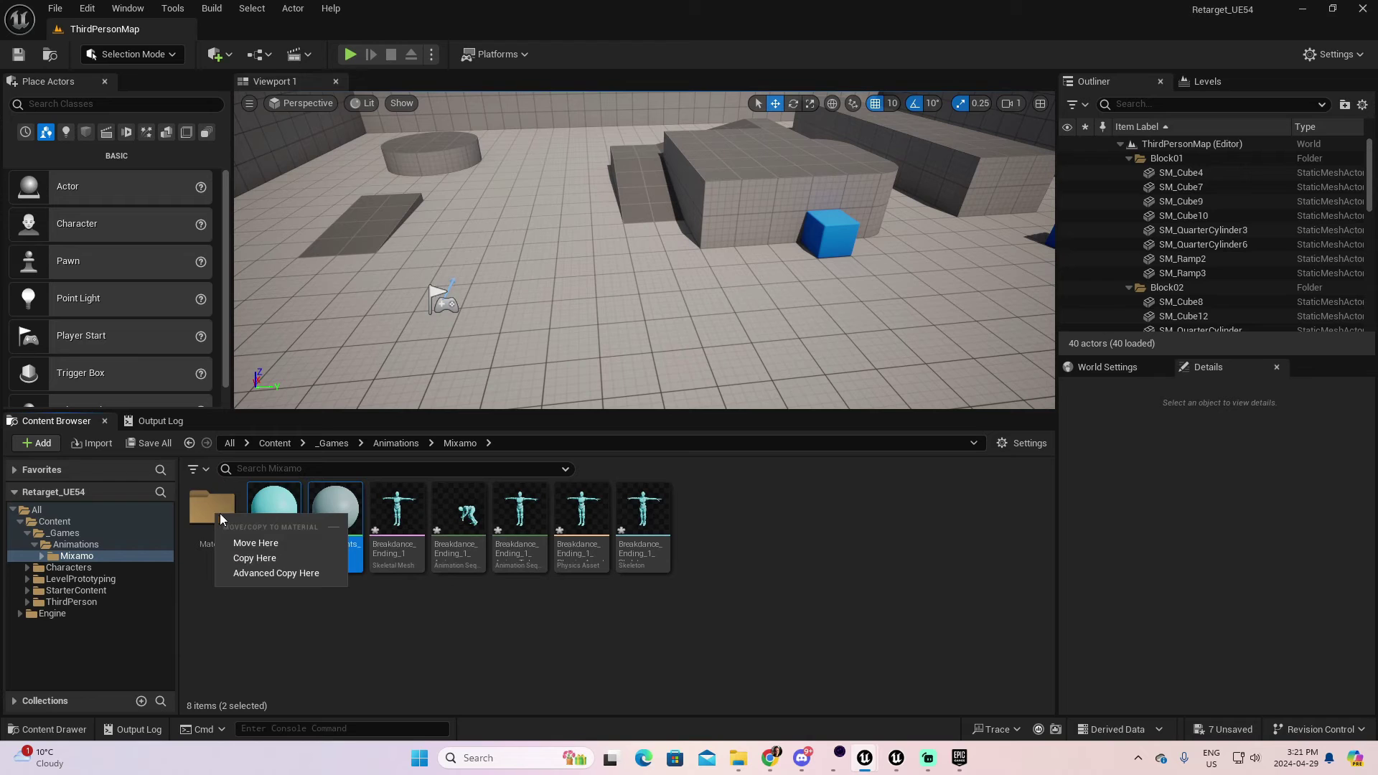
click(265, 543)
- Create an Animations folder inside Mixamo
right_click(627, 557)
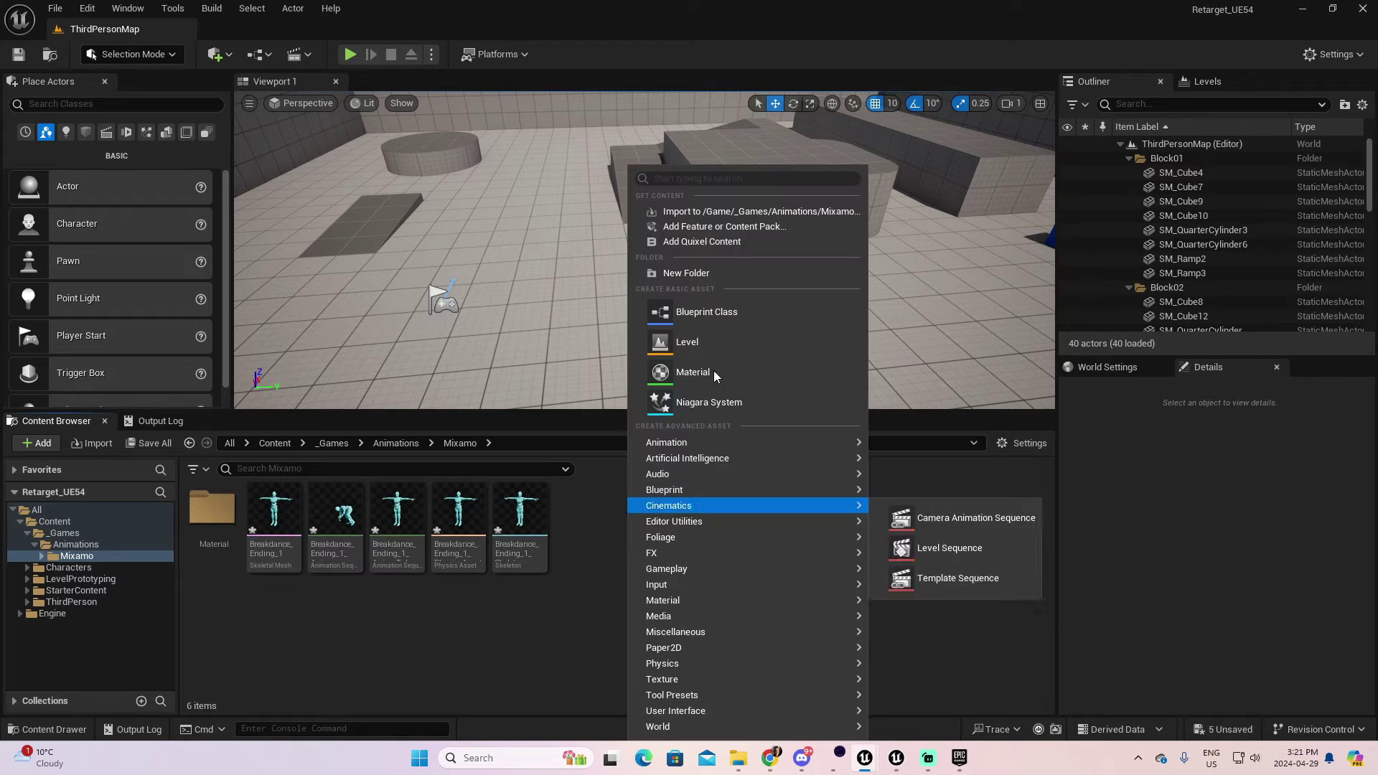
click(678, 273)
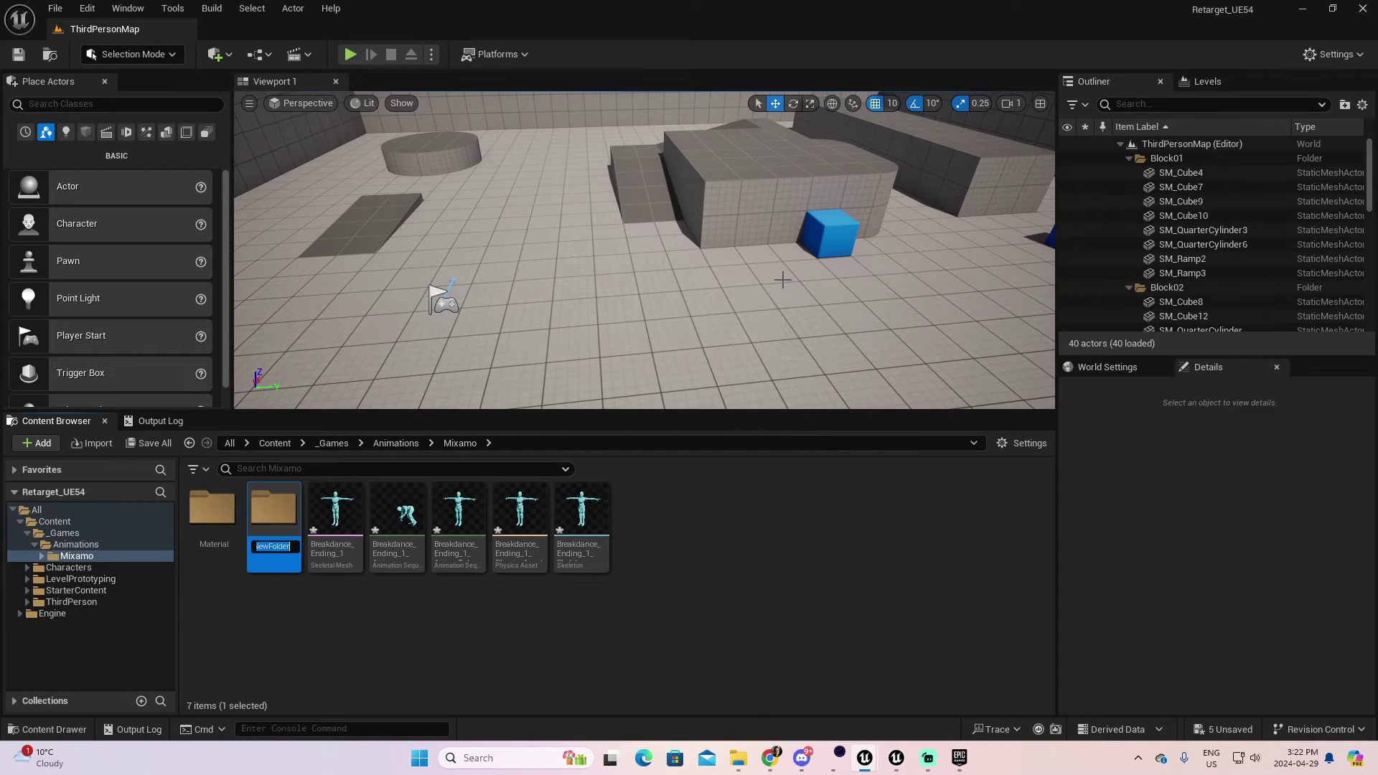
text(Animations)
key(Return)
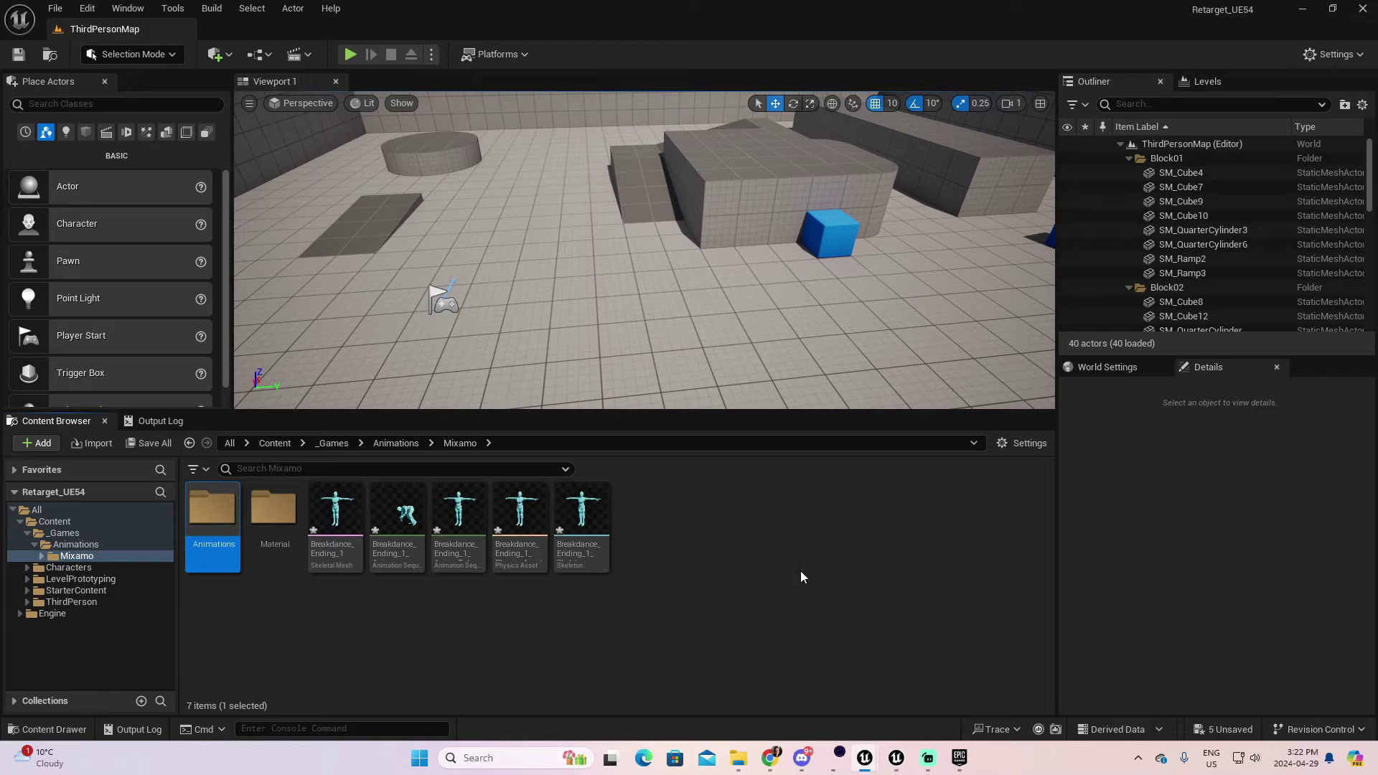
click(337, 619)
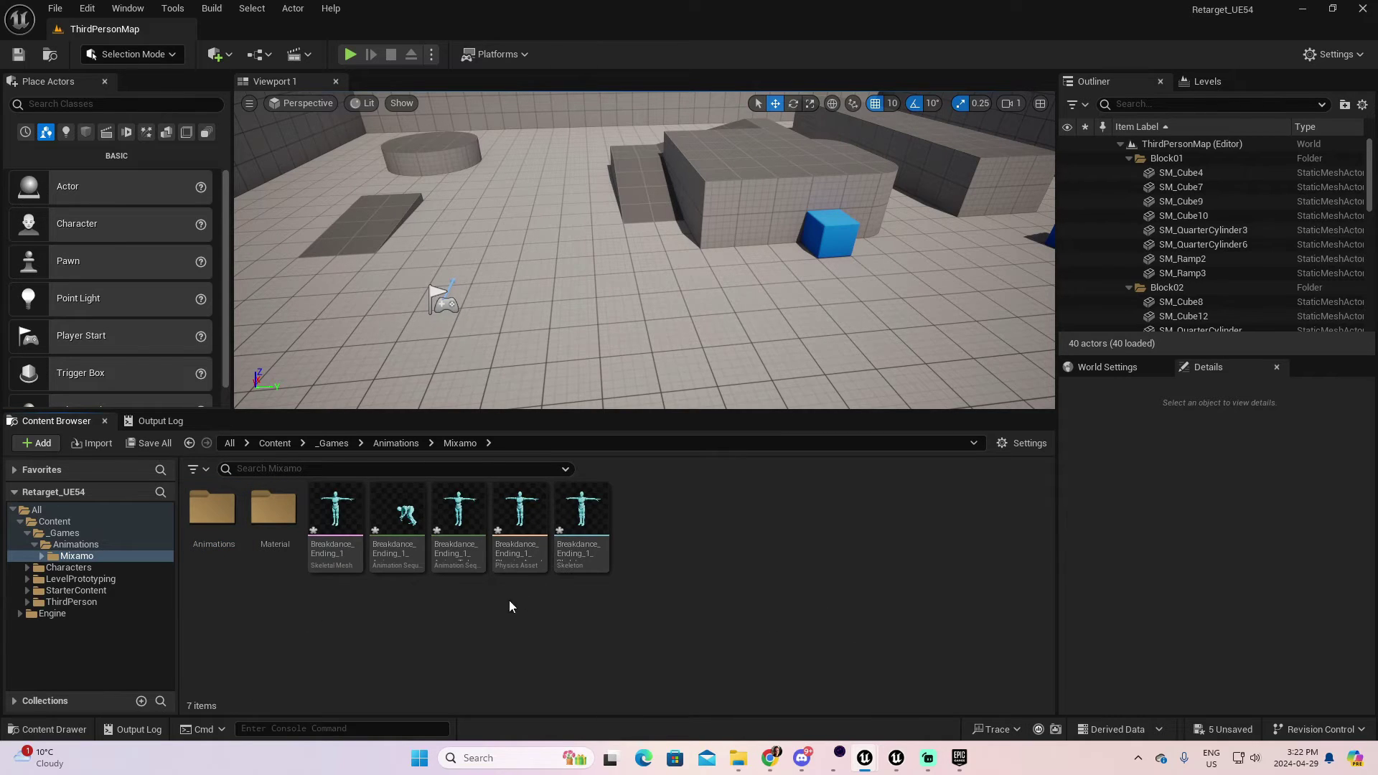
drag(397, 587, 448, 549)
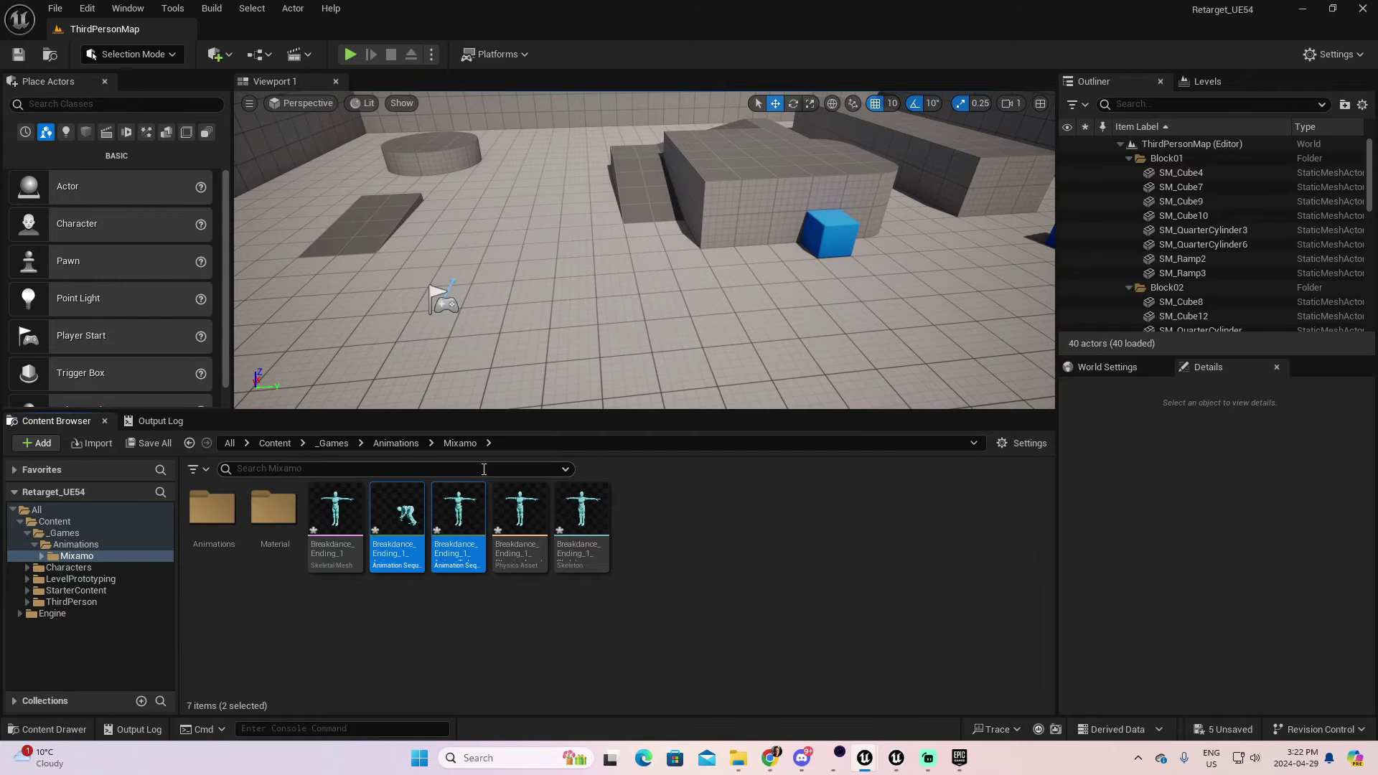
click(469, 623)
- Force Delete the Take_001 sequence and move the mixamo animation into Animations
click(460, 514)
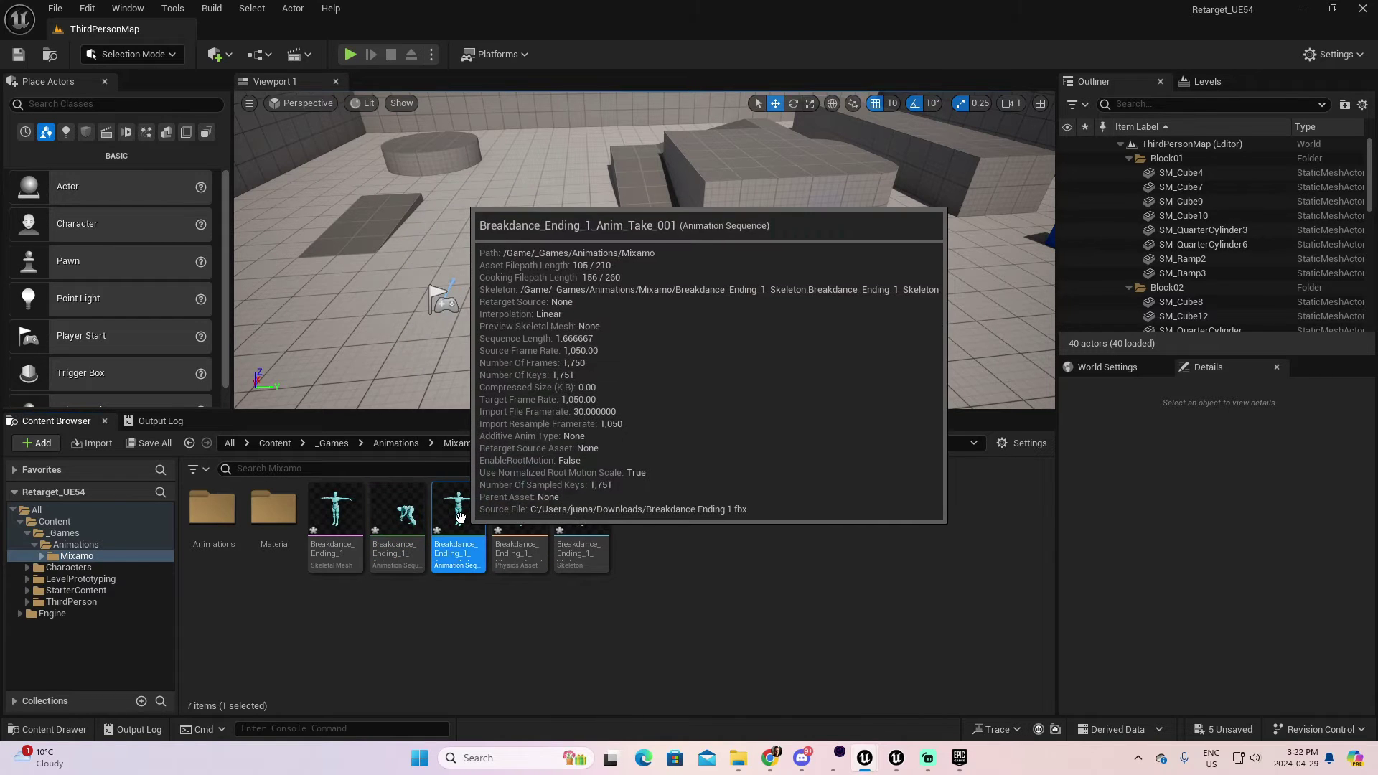
right_click(460, 514)
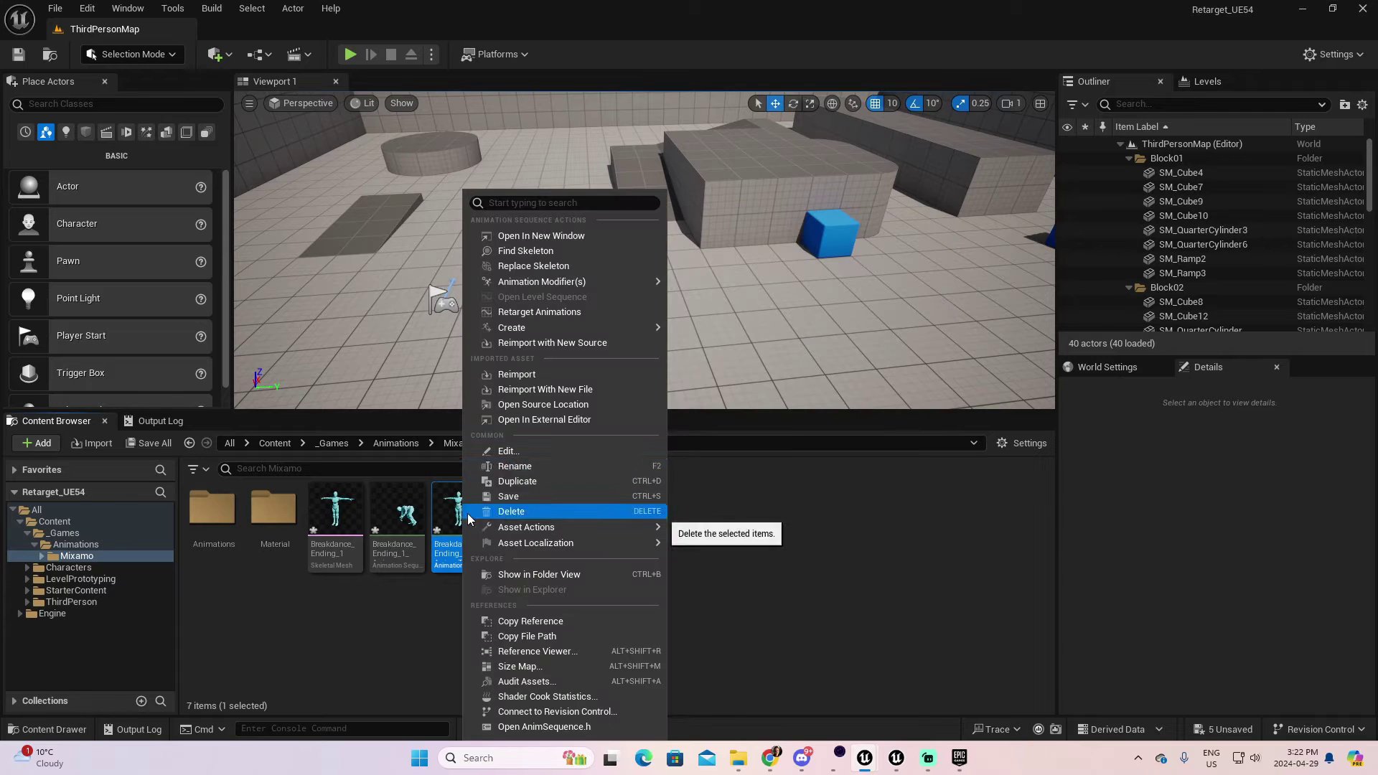
click(506, 514)
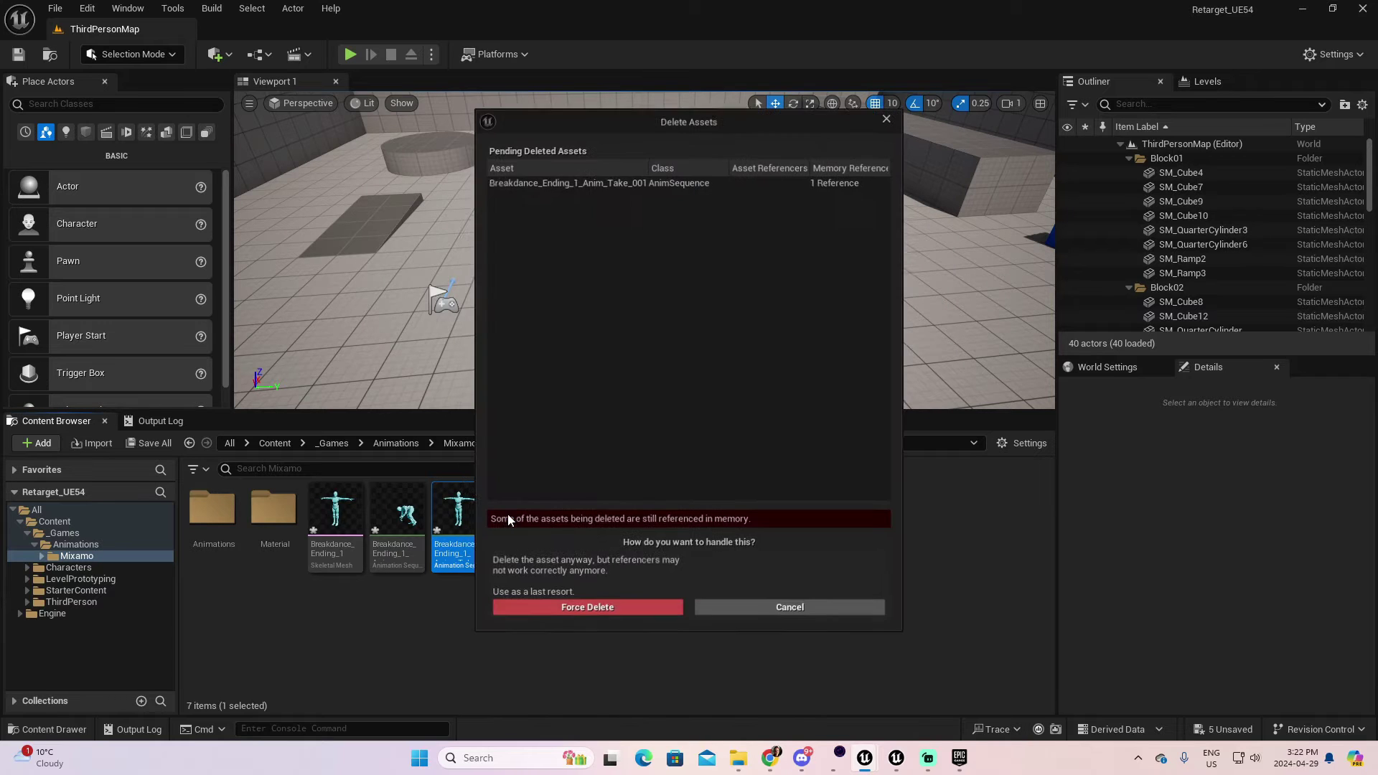
click(581, 607)
click(400, 508)
drag(401, 508, 208, 513)
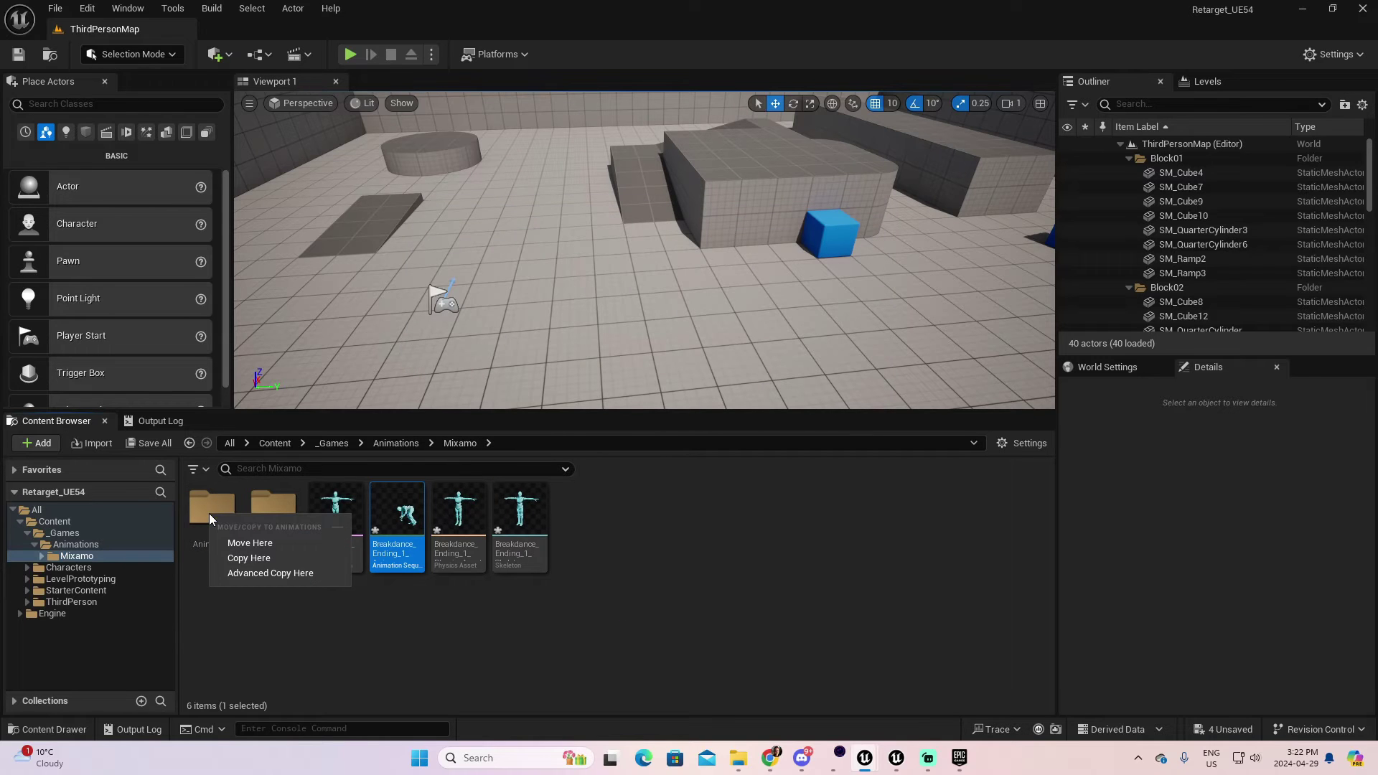
click(264, 543)
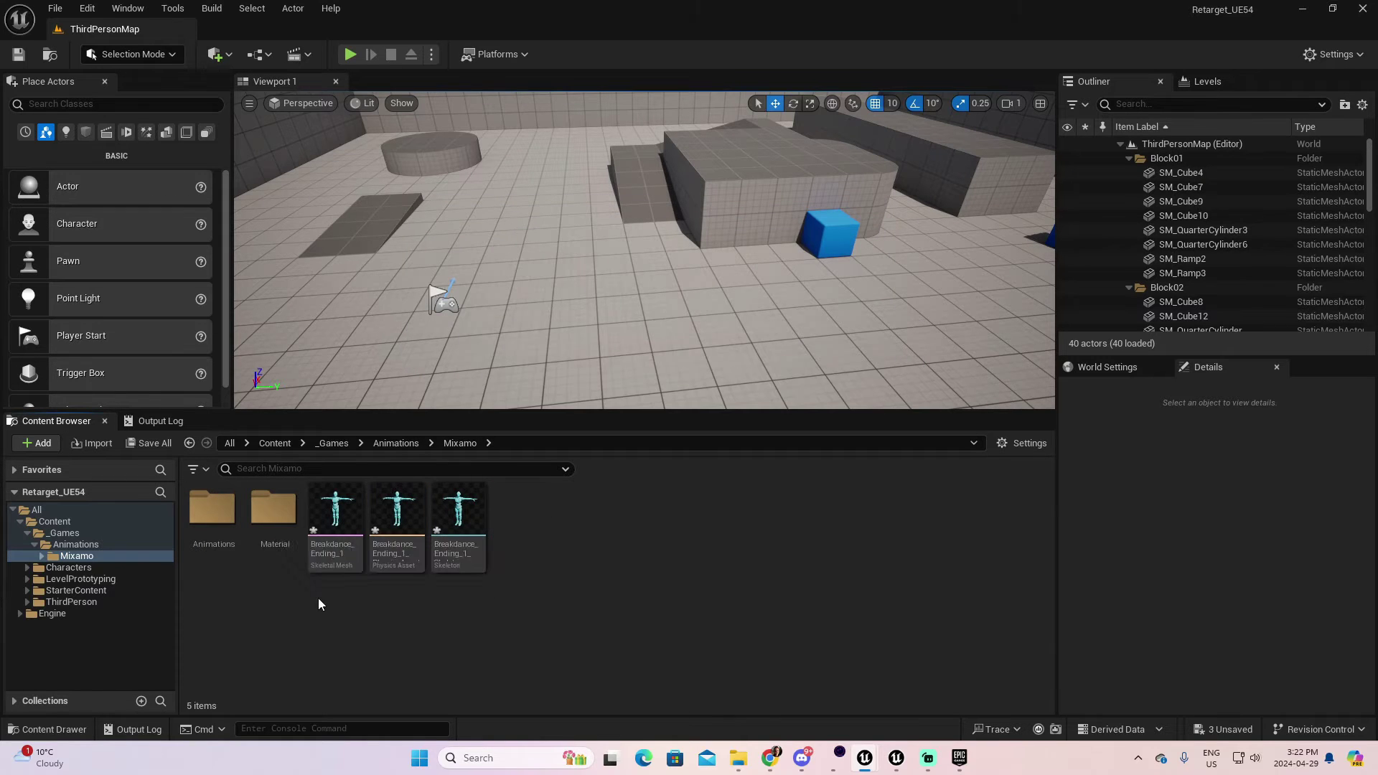
- Rename the skeleton asset to SK_Mixamo
right_click(455, 552)
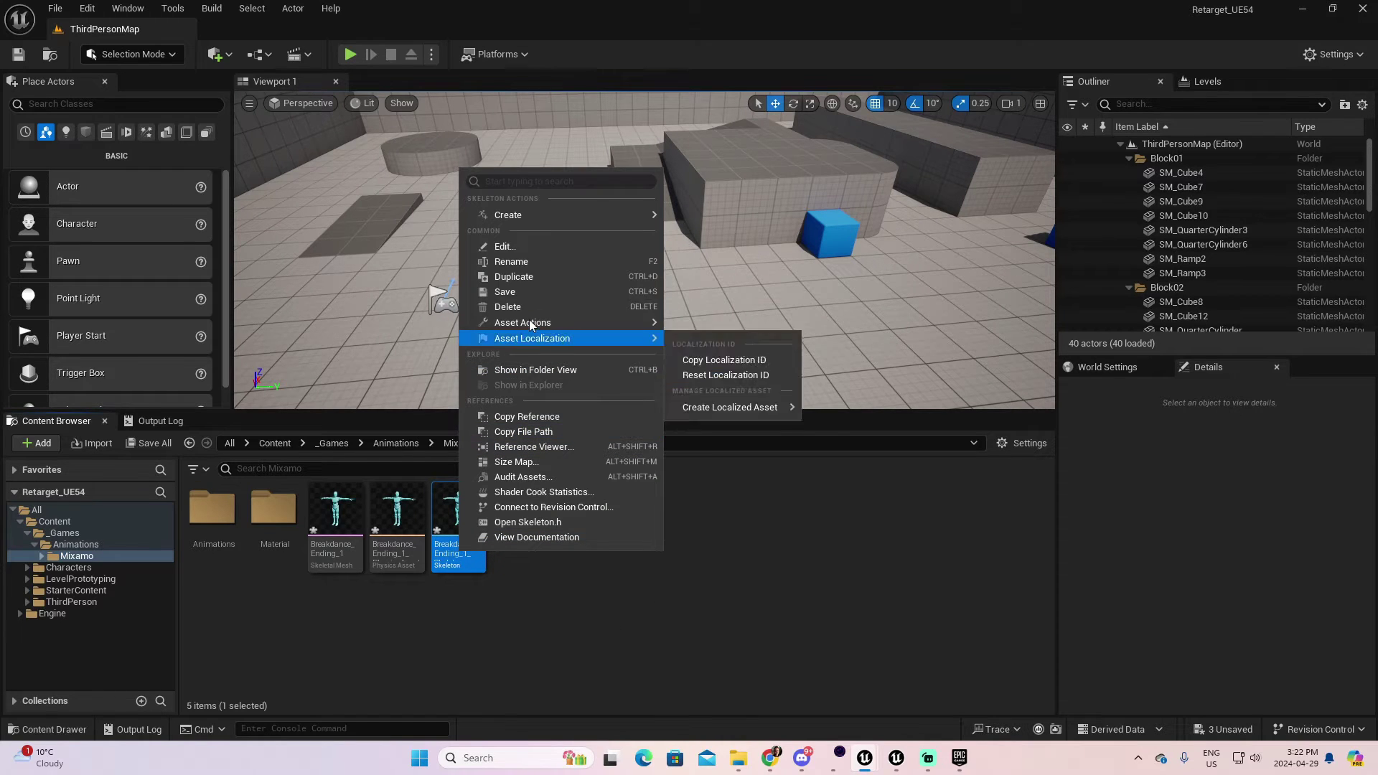
click(532, 261)
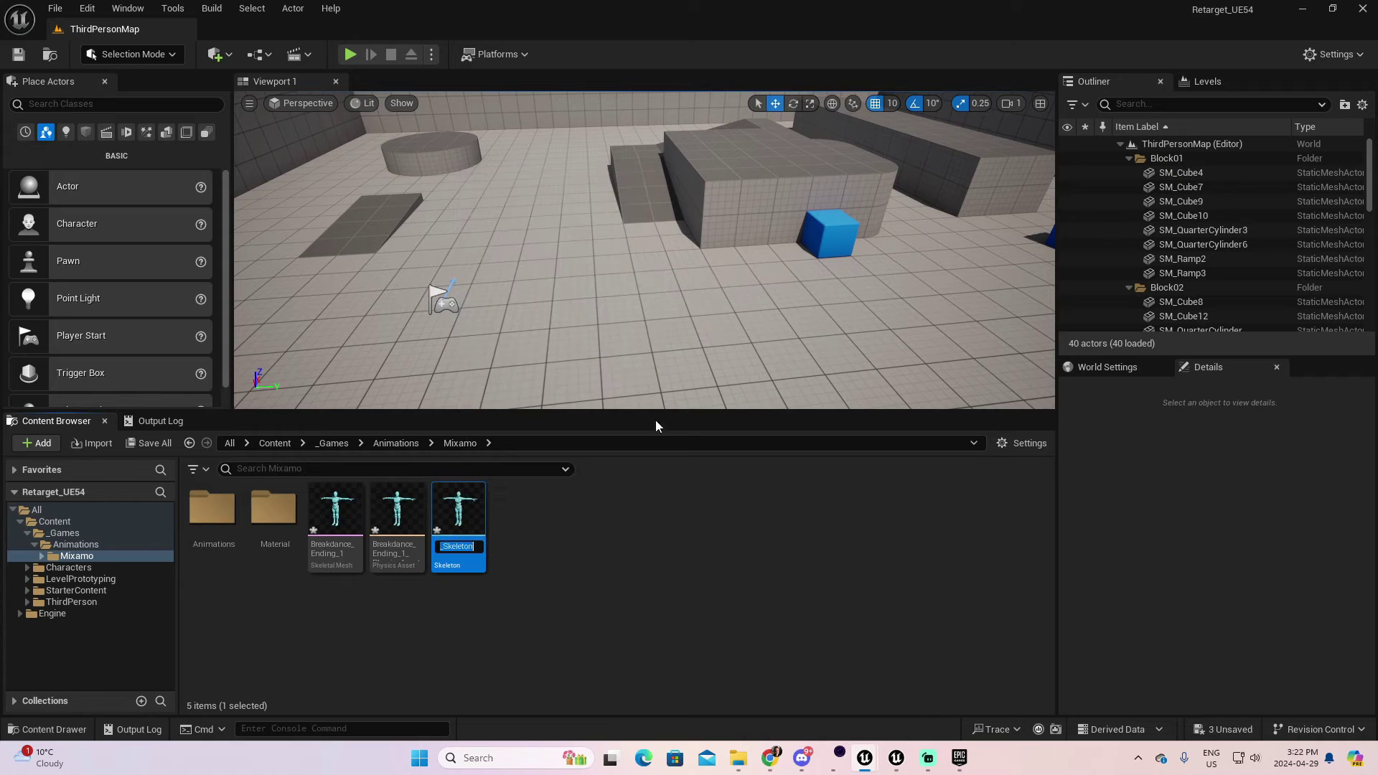
key(End)
key(shift+Right)
key(shift+Right)
key(shift+Right)
key(shift+Right)
key(shift+Right)
key(shift+Right)
key(shift+Right)
key(shift+Right)
key(shift+Right)
key(shift+Right)
key(shift+Right)
key(shift+Right)
text(Mixamo)
key(Return)
- Rename the physics asset to PHYS_Mixamo
click(397, 516)
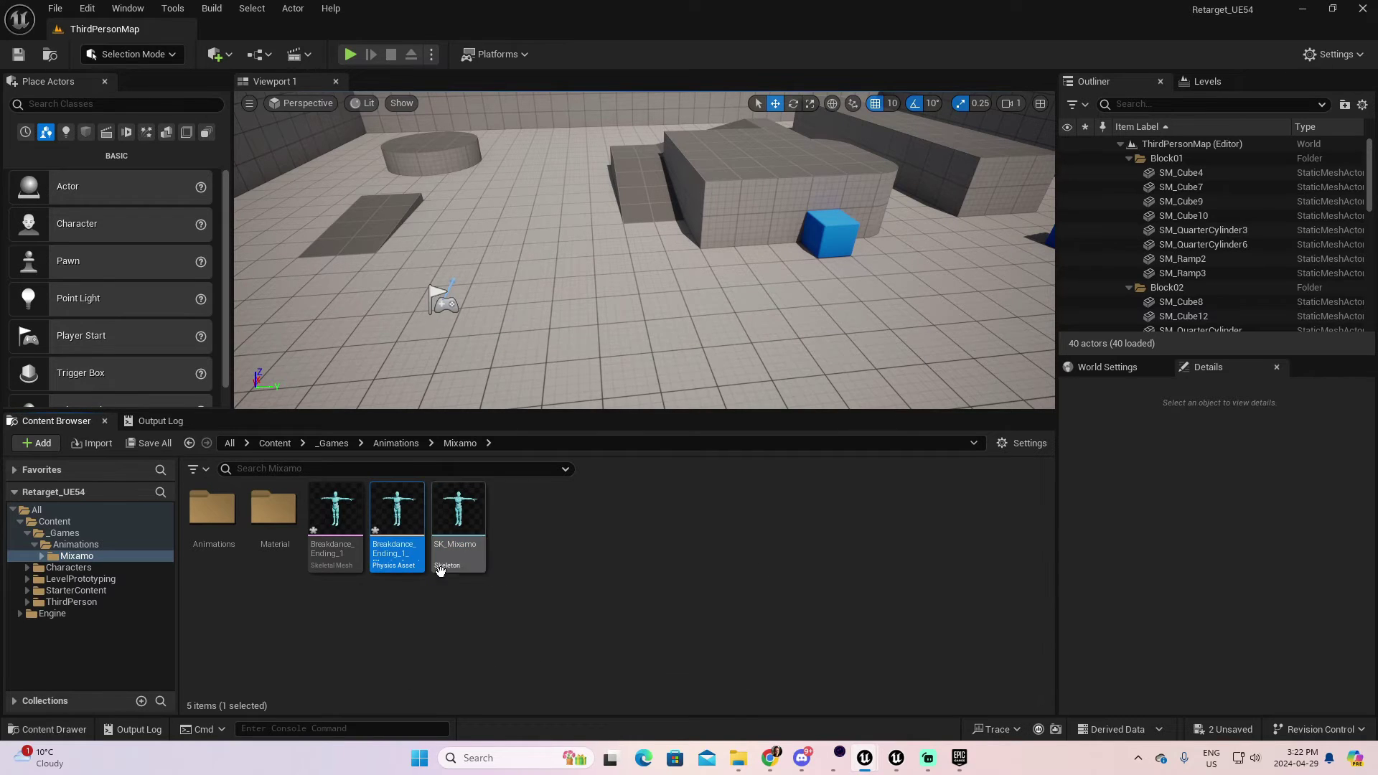
right_click(396, 553)
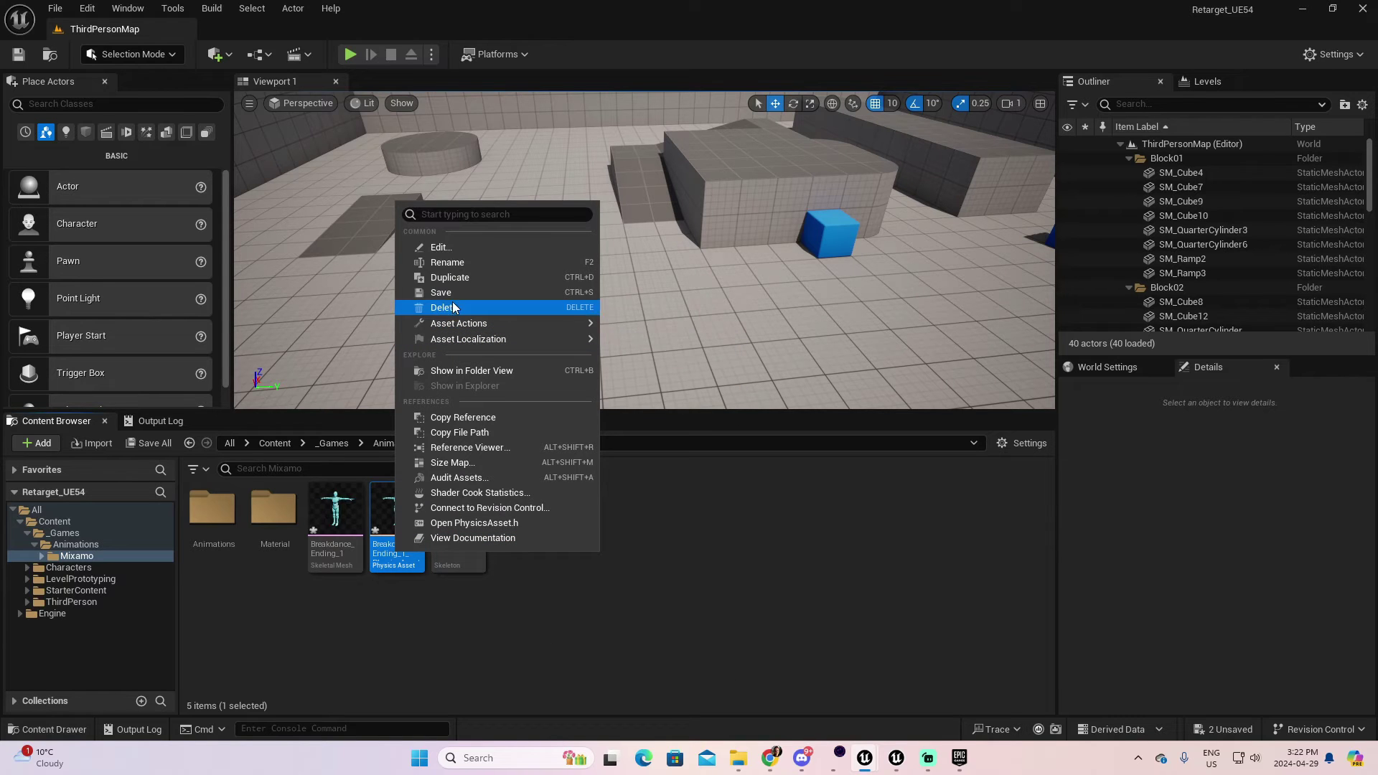
click(462, 264)
text(PHYS)
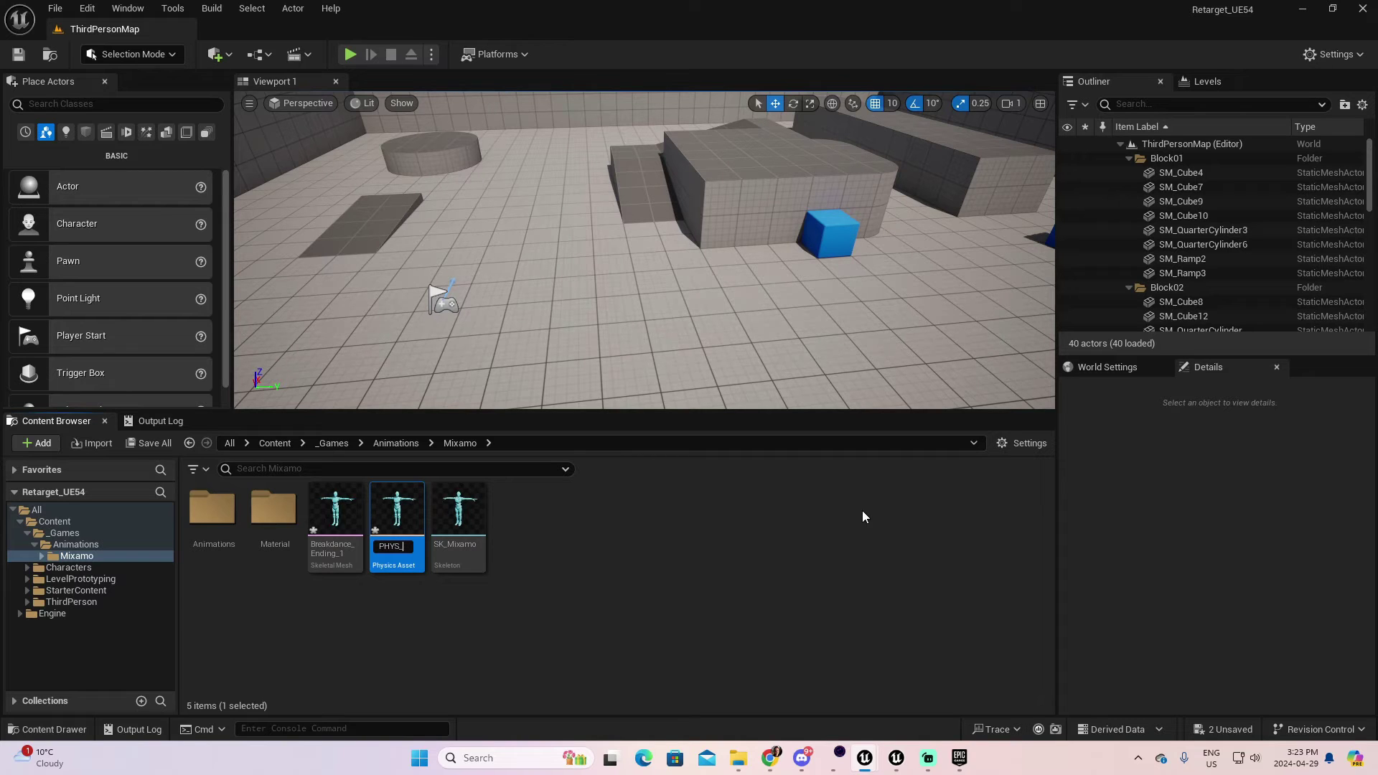
text(_Mixamo)
key(Return)
- Rename the Breakdance skeletal mesh to SKM_Mixamo
right_click(331, 517)
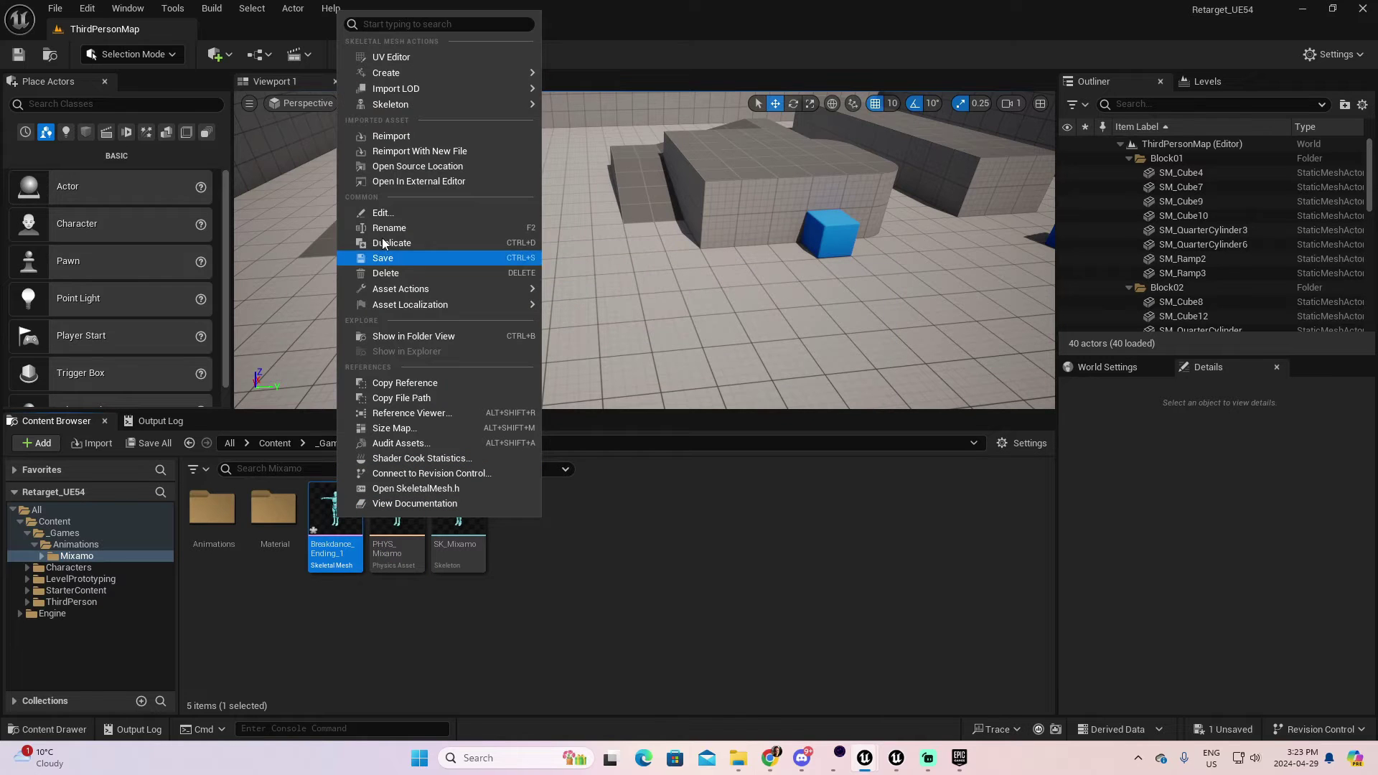
click(391, 228)
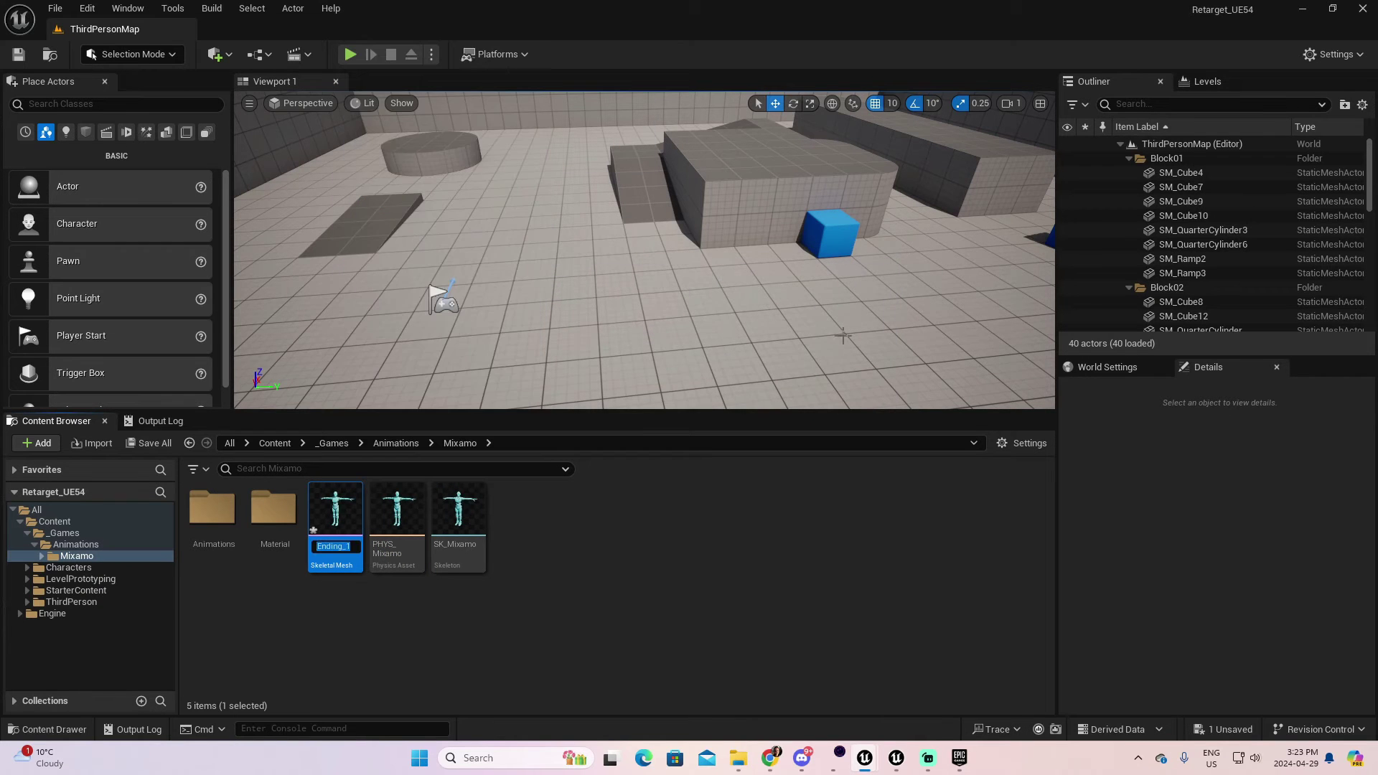
text(SK)
text(M_Mixamo)
key(Return)
click(450, 610)
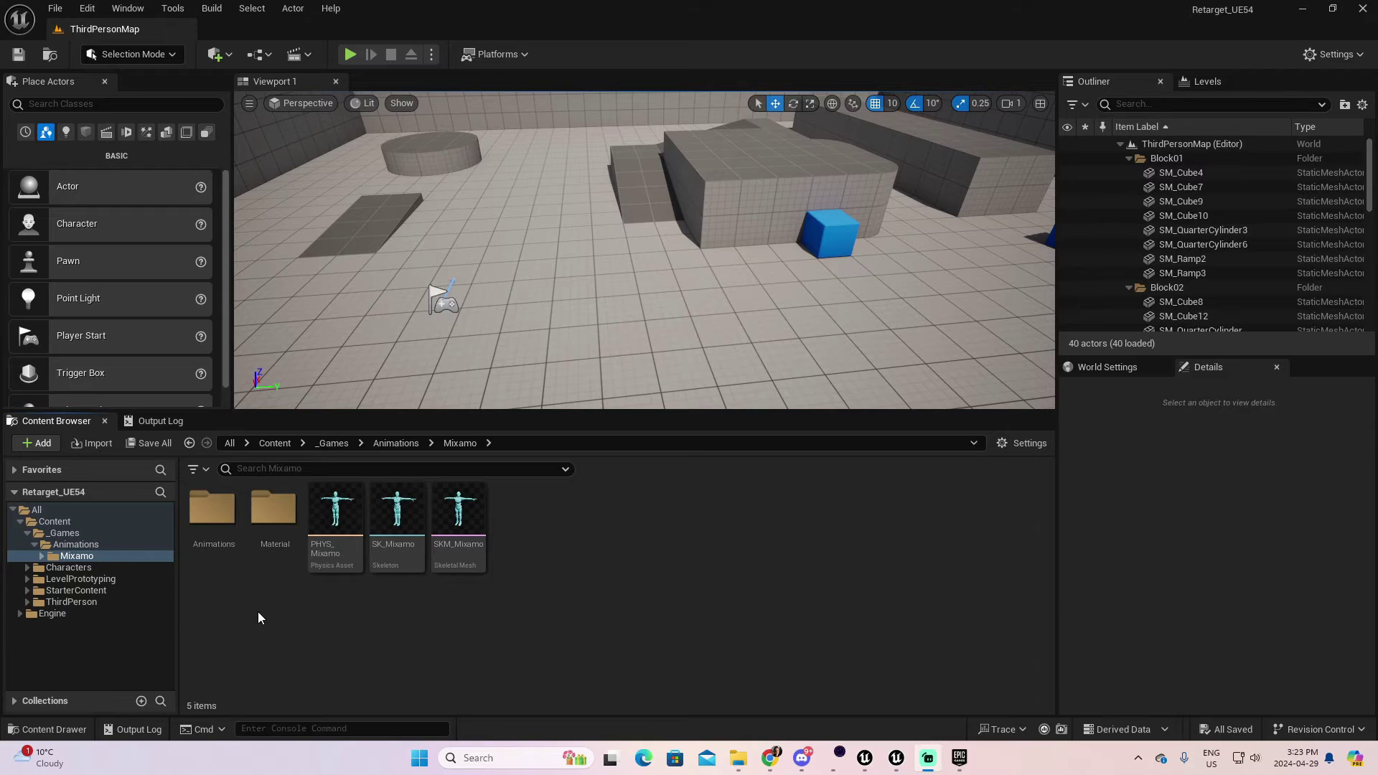
- Open BP_ThirdPersonCharacter from ThirdPerson/Blueprints and browse to its mesh SKM_Quinn_Simple
click(78, 603)
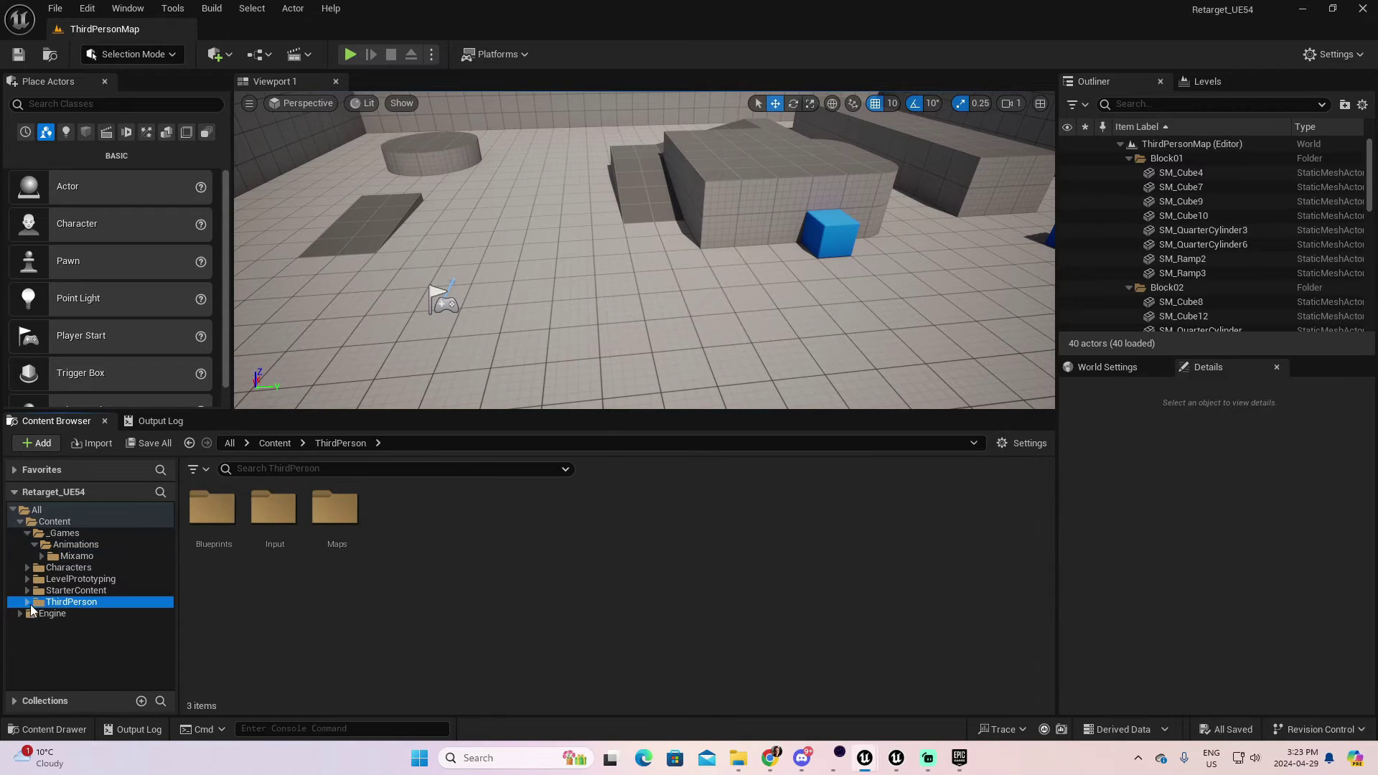
click(27, 604)
click(79, 614)
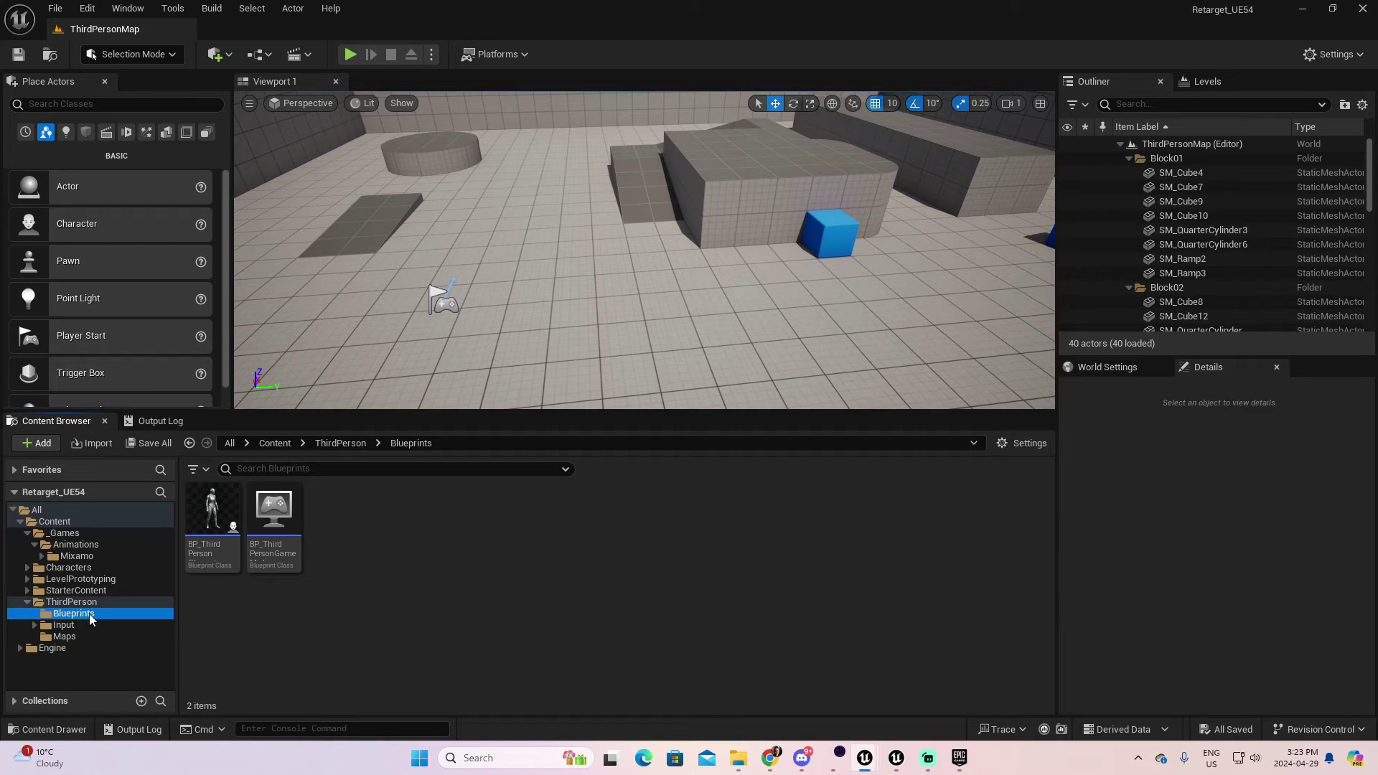
double_click(203, 516)
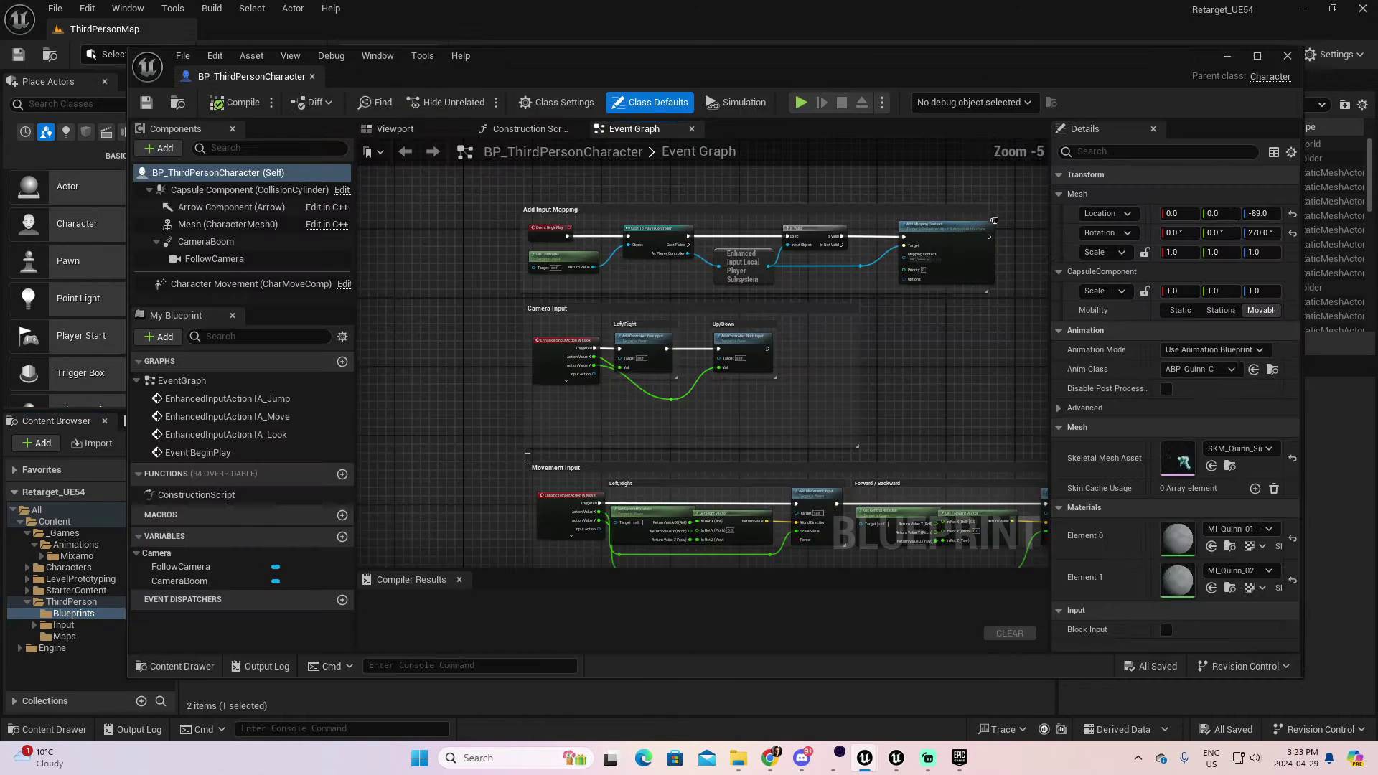
click(1209, 466)
click(1287, 55)
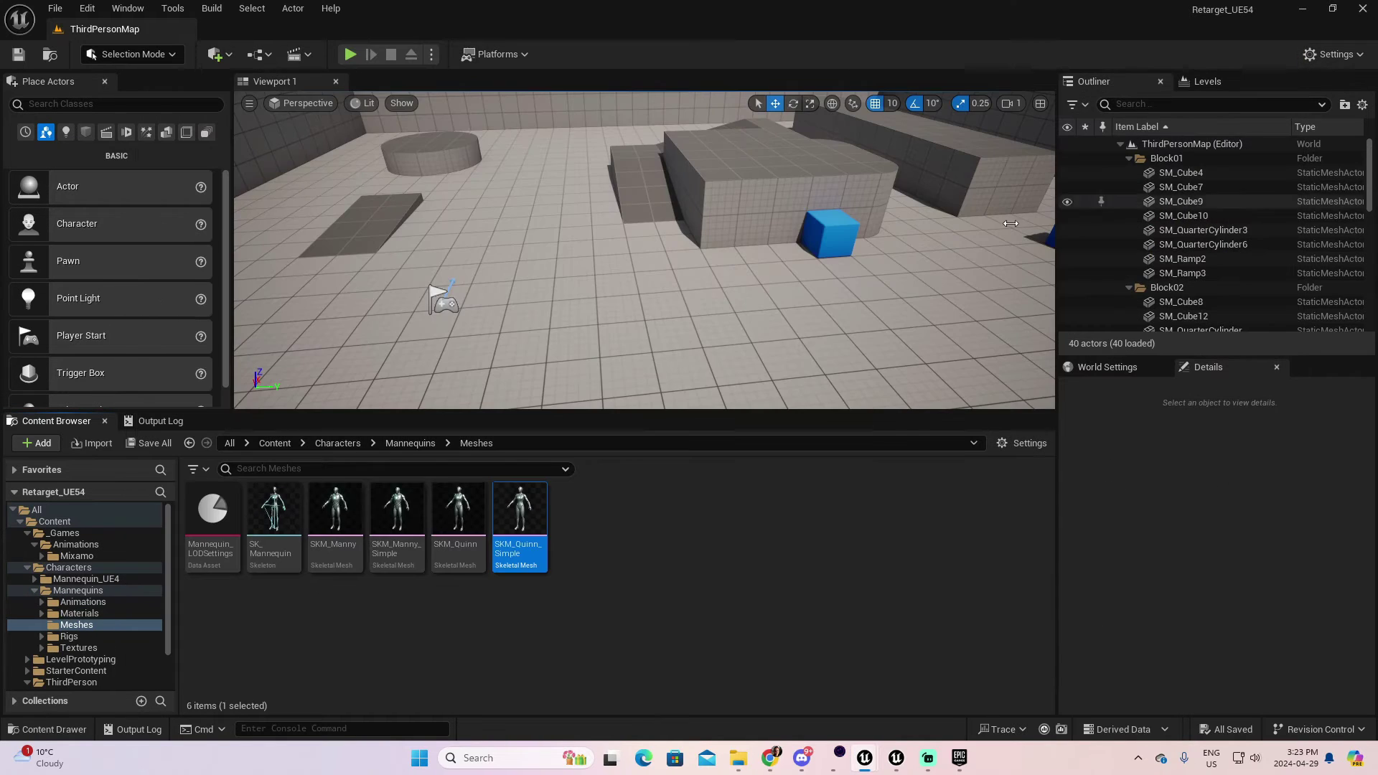
mouse_move(518, 517)
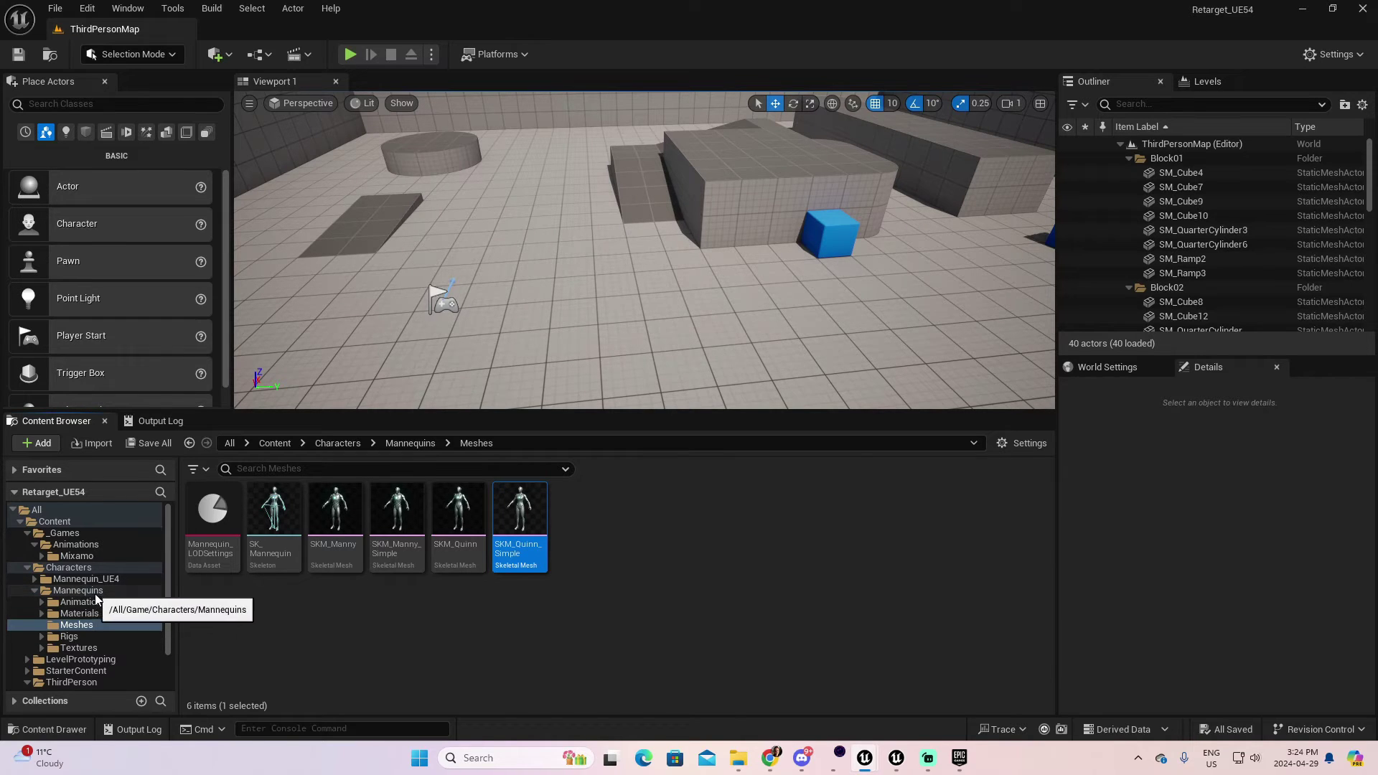
- Create and open a new Mixamo folder inside Characters/Mannequins/Animations
click(42, 602)
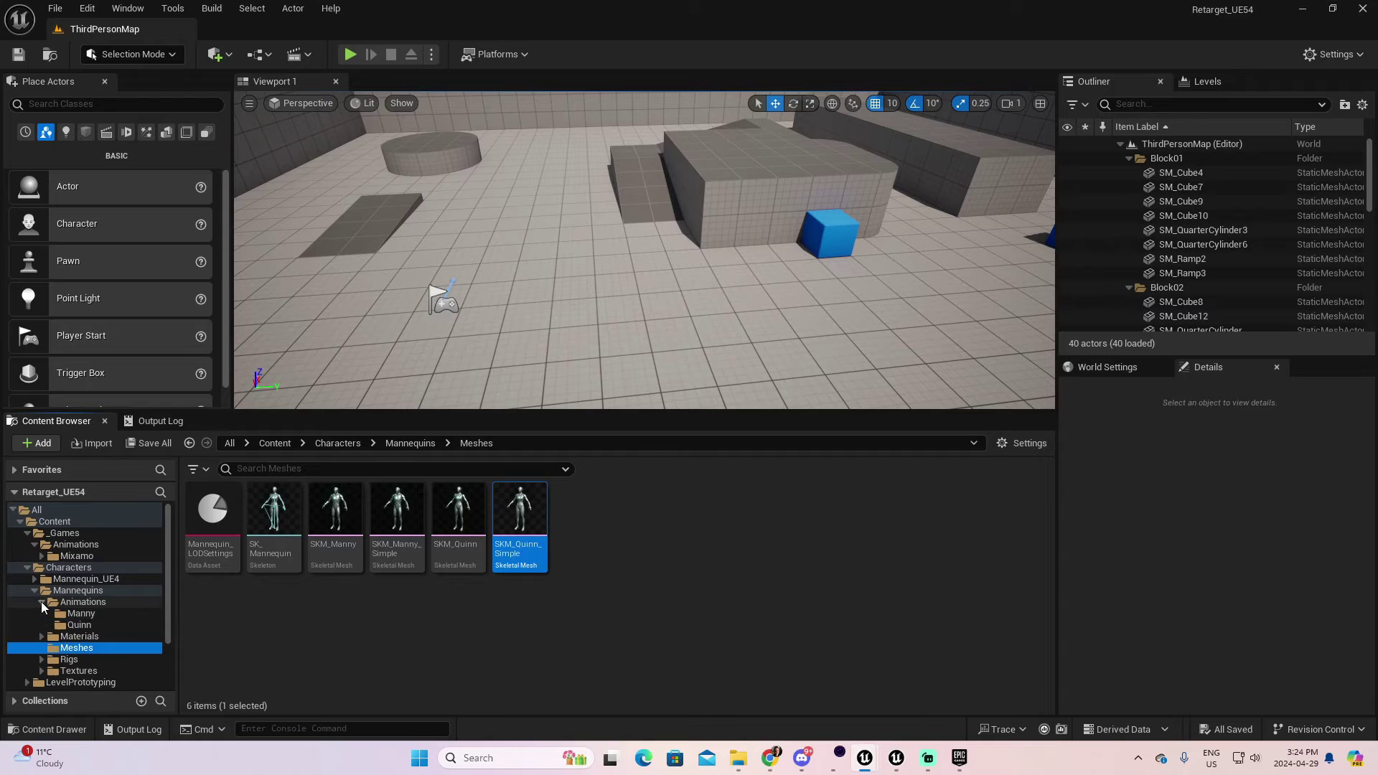
click(82, 601)
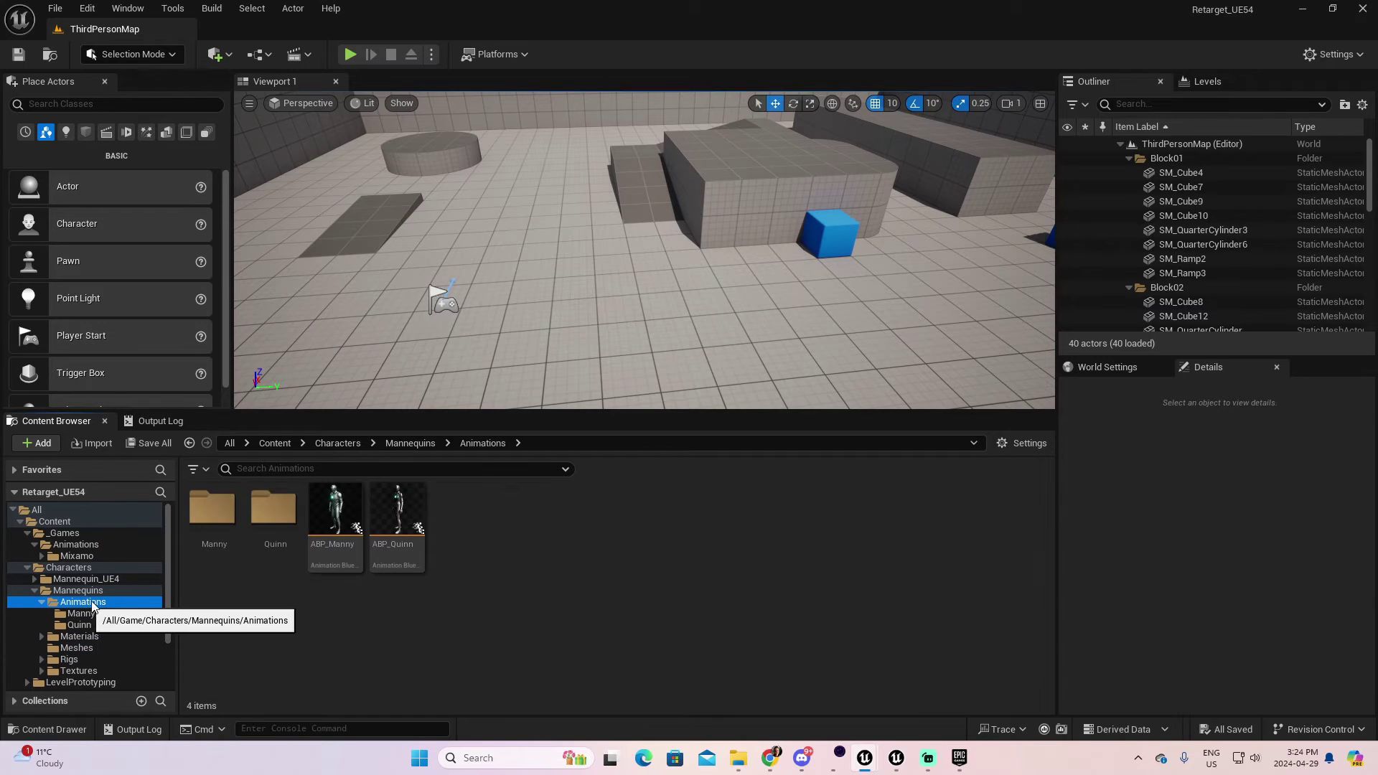
right_click(537, 550)
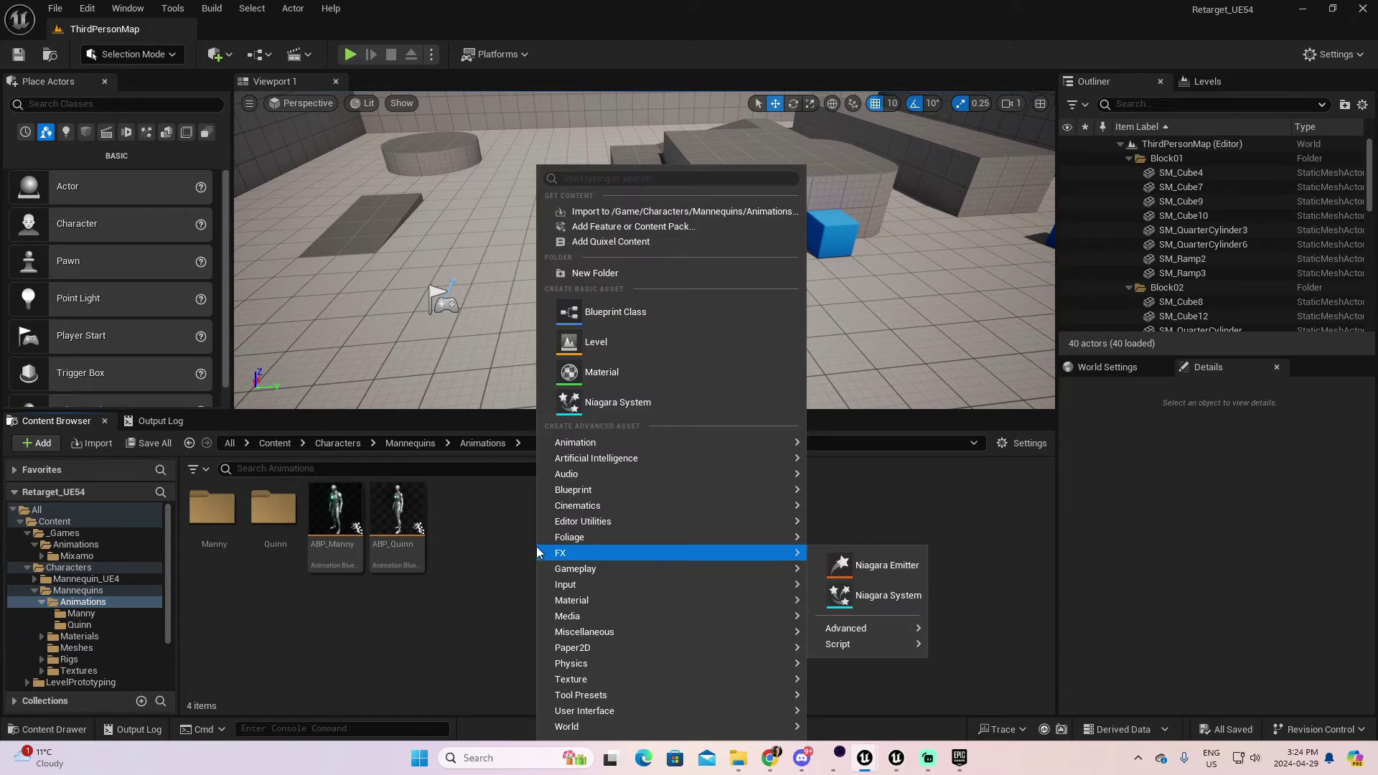
click(614, 272)
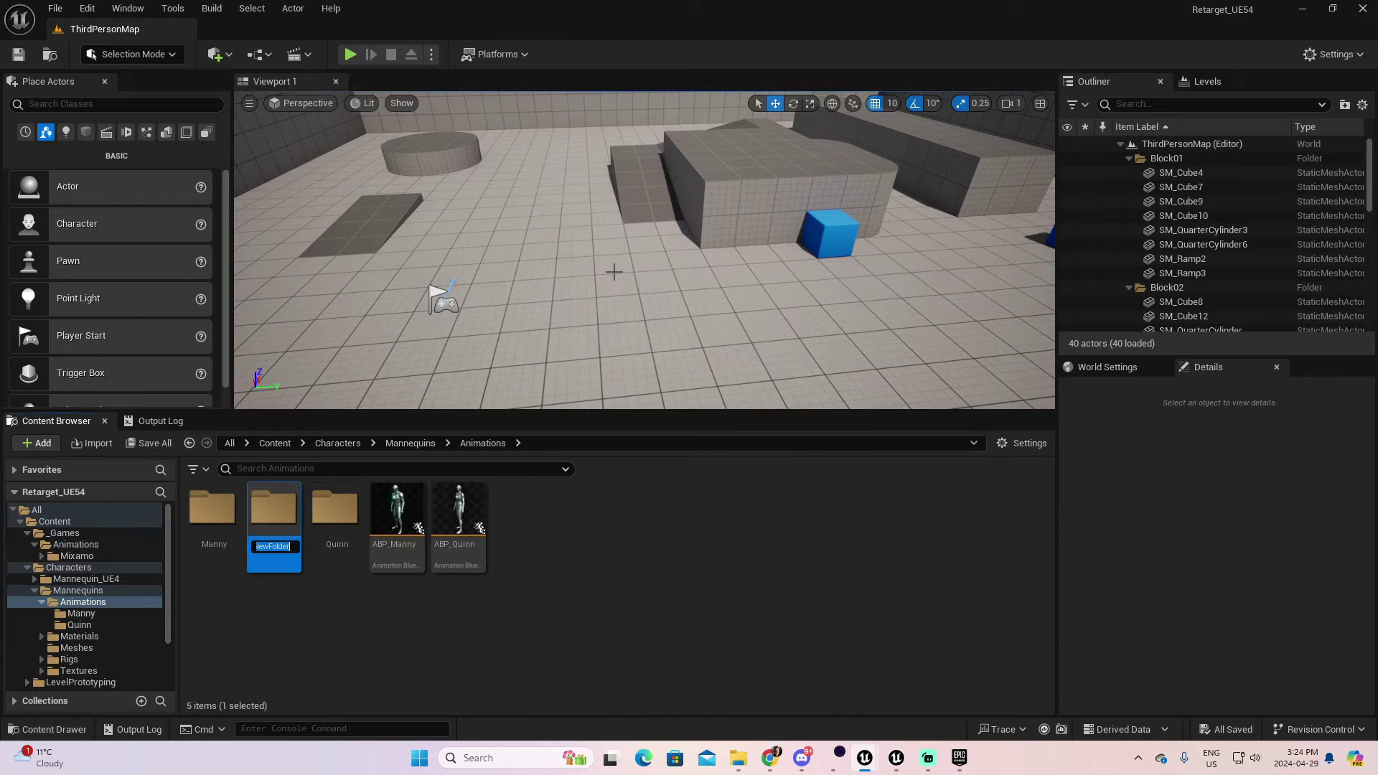
text(Mixamo)
key(Return)
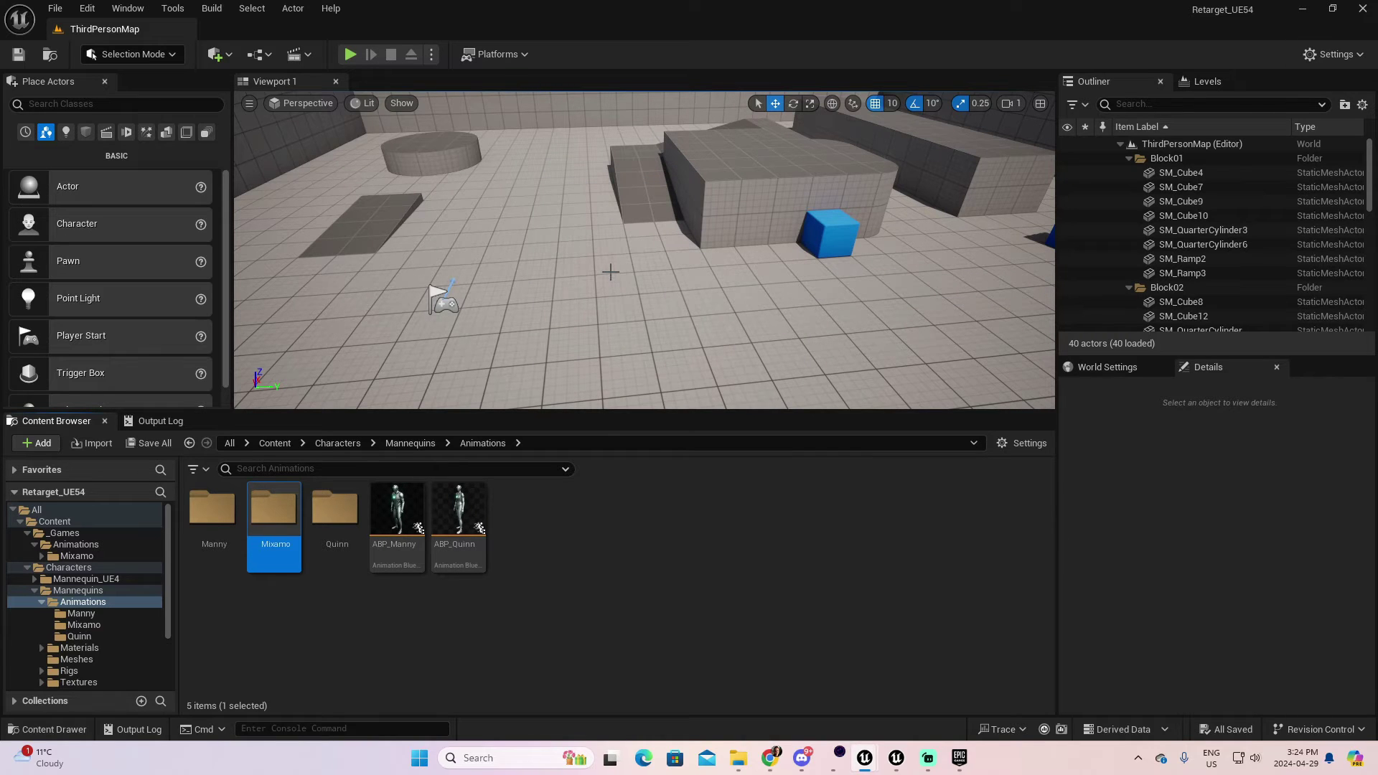
double_click(280, 511)
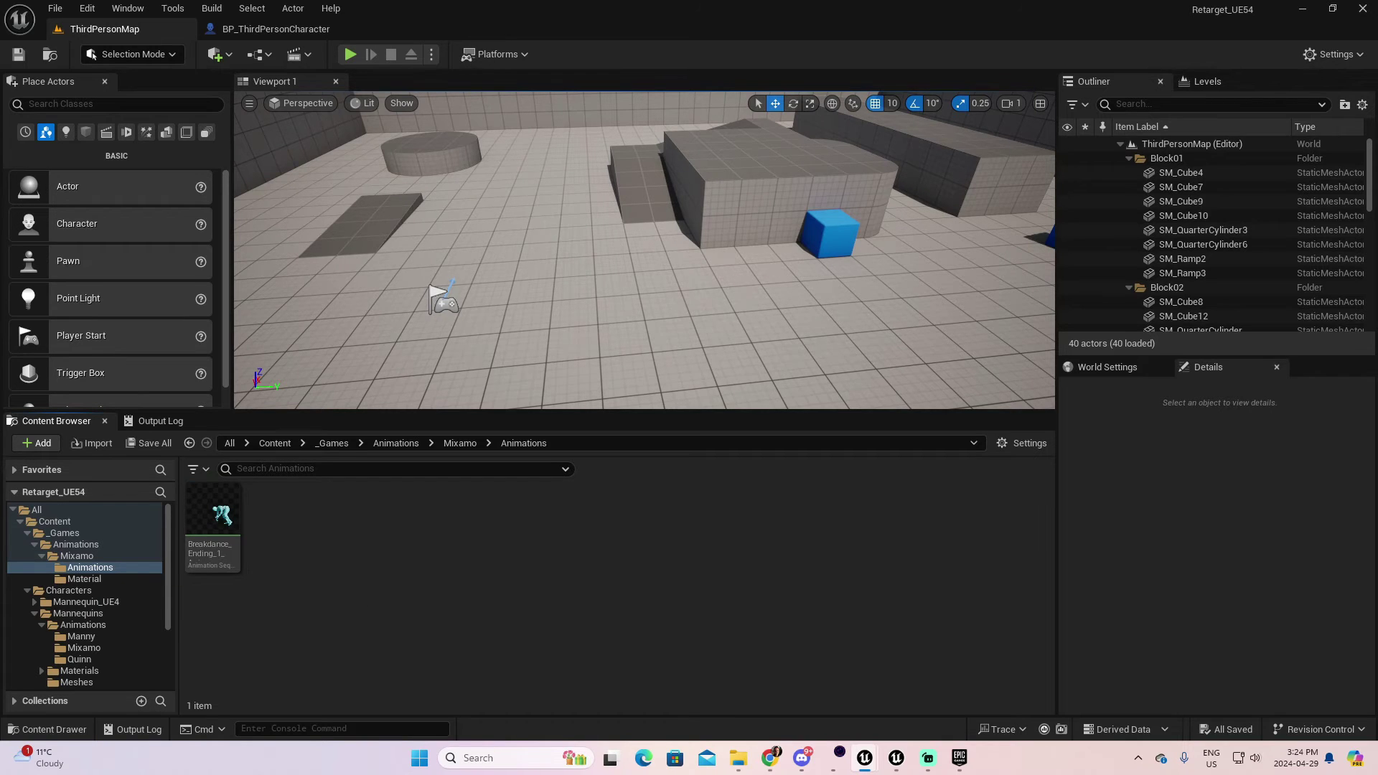
key(super+e)
- Drag Low Crawl.fbx and Capoeira.fbx from Downloads into the Content Browser to import them
drag(827, 136, 889, 135)
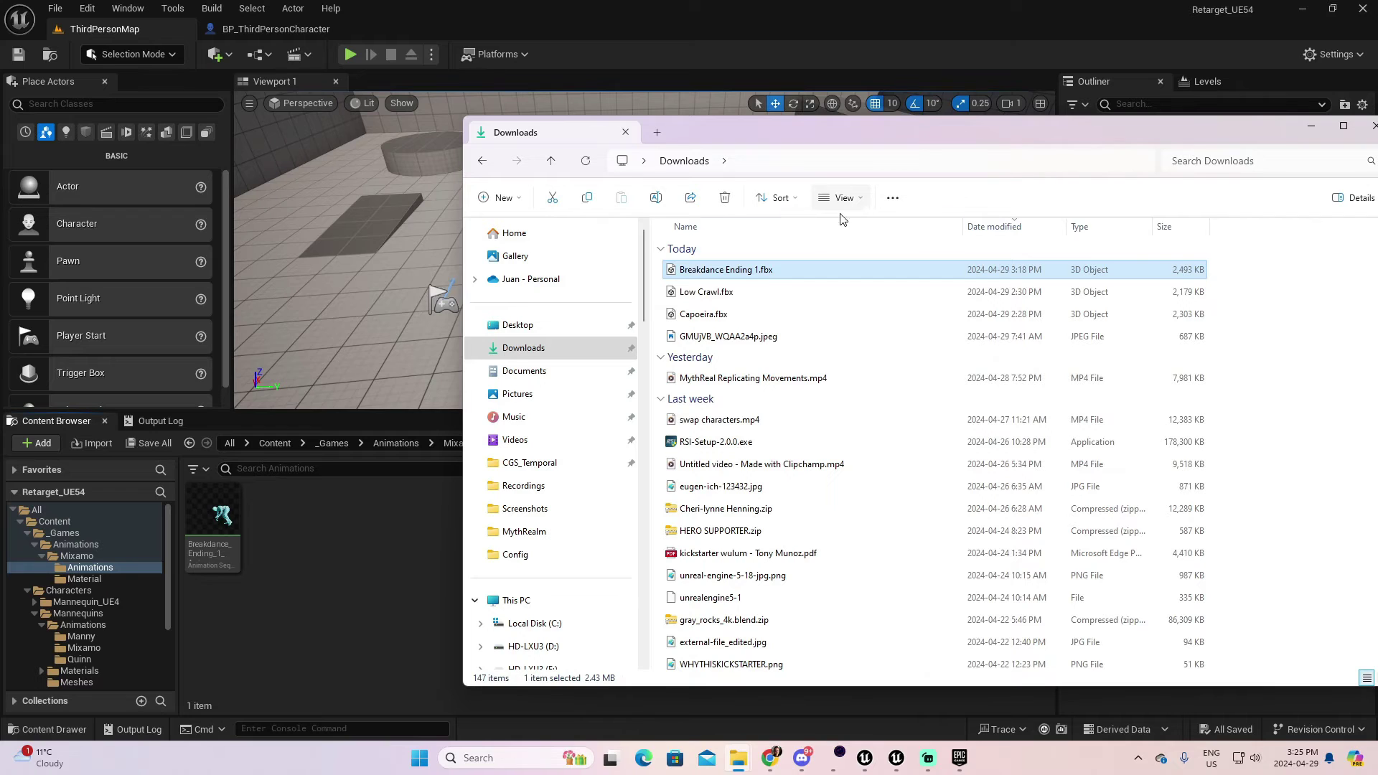
click(745, 296)
ctrl+click(751, 315)
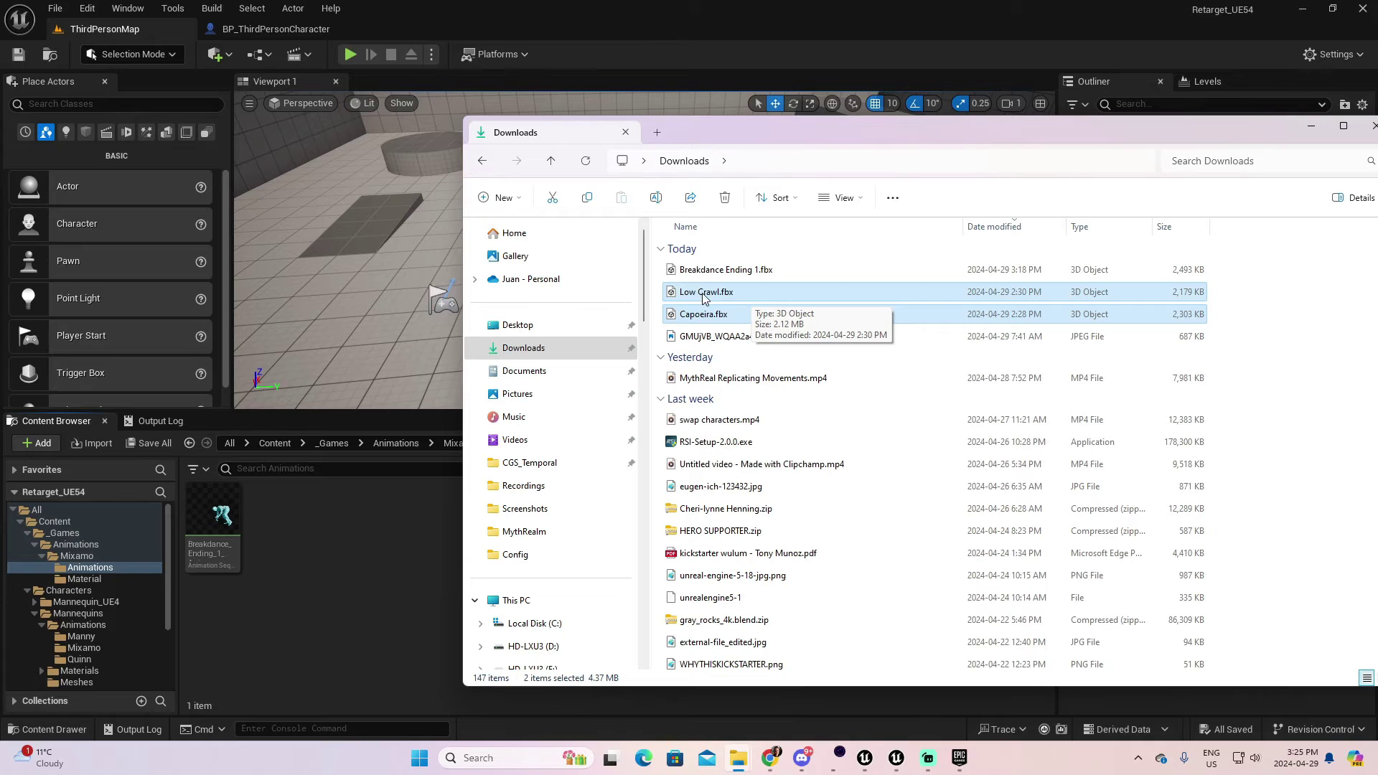
drag(702, 296, 372, 549)
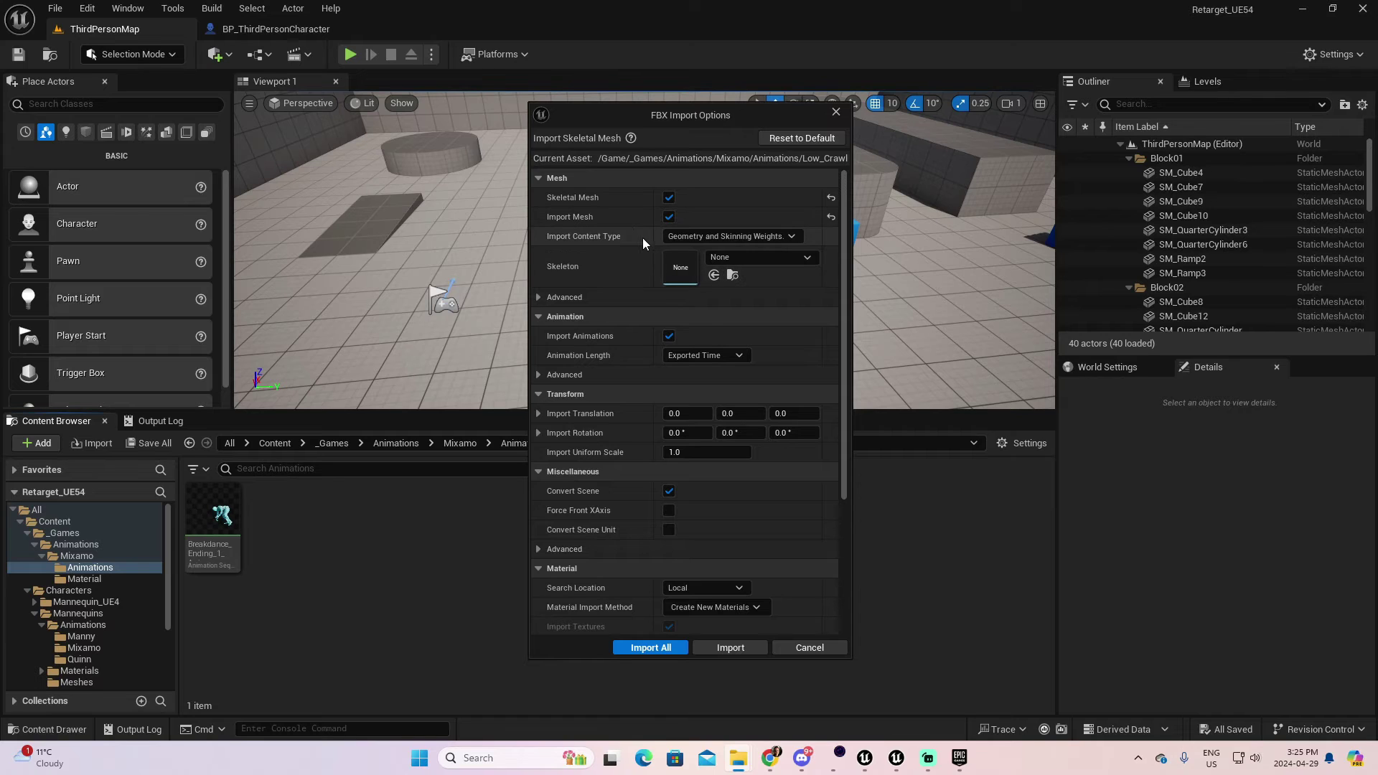
- Import both FBX files as animations only, without mesh, on the SK_Mixamo skeleton
click(668, 198)
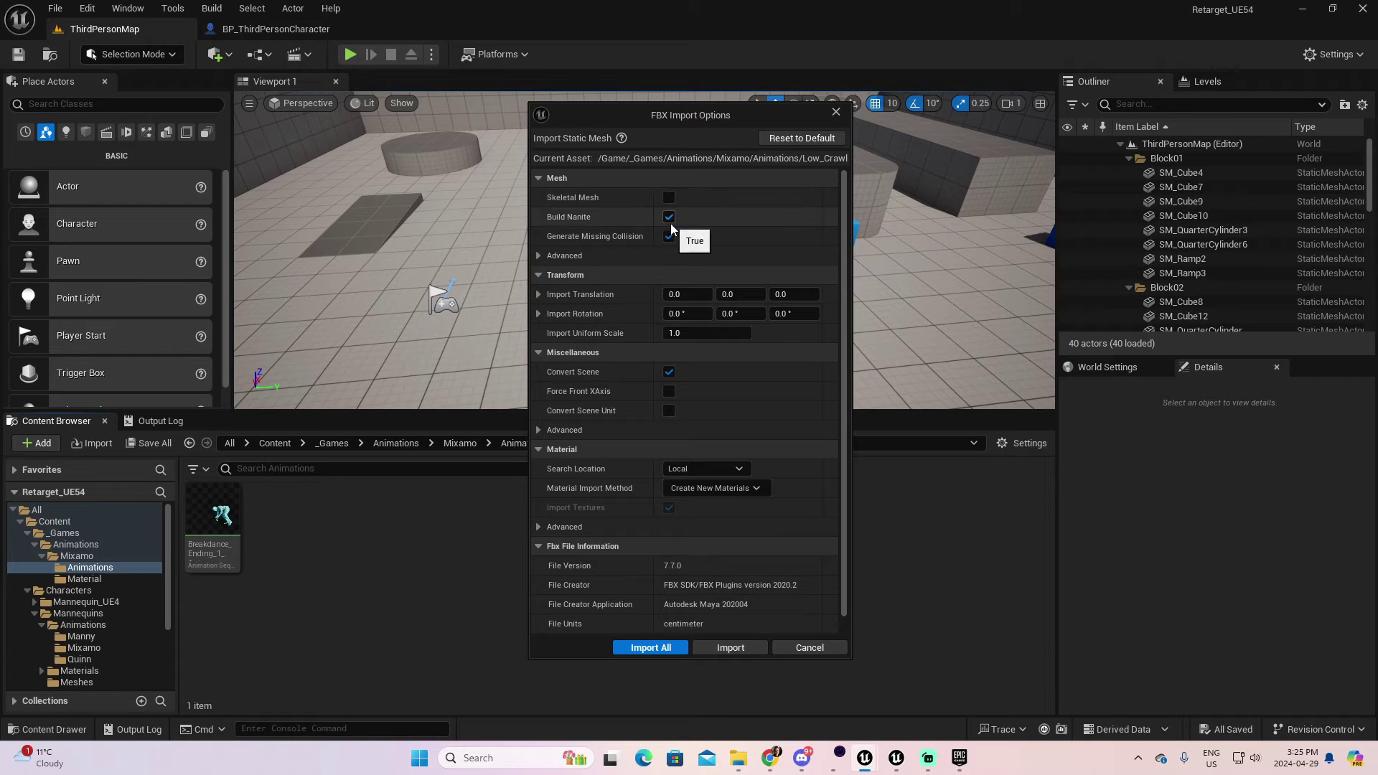
click(668, 198)
click(668, 217)
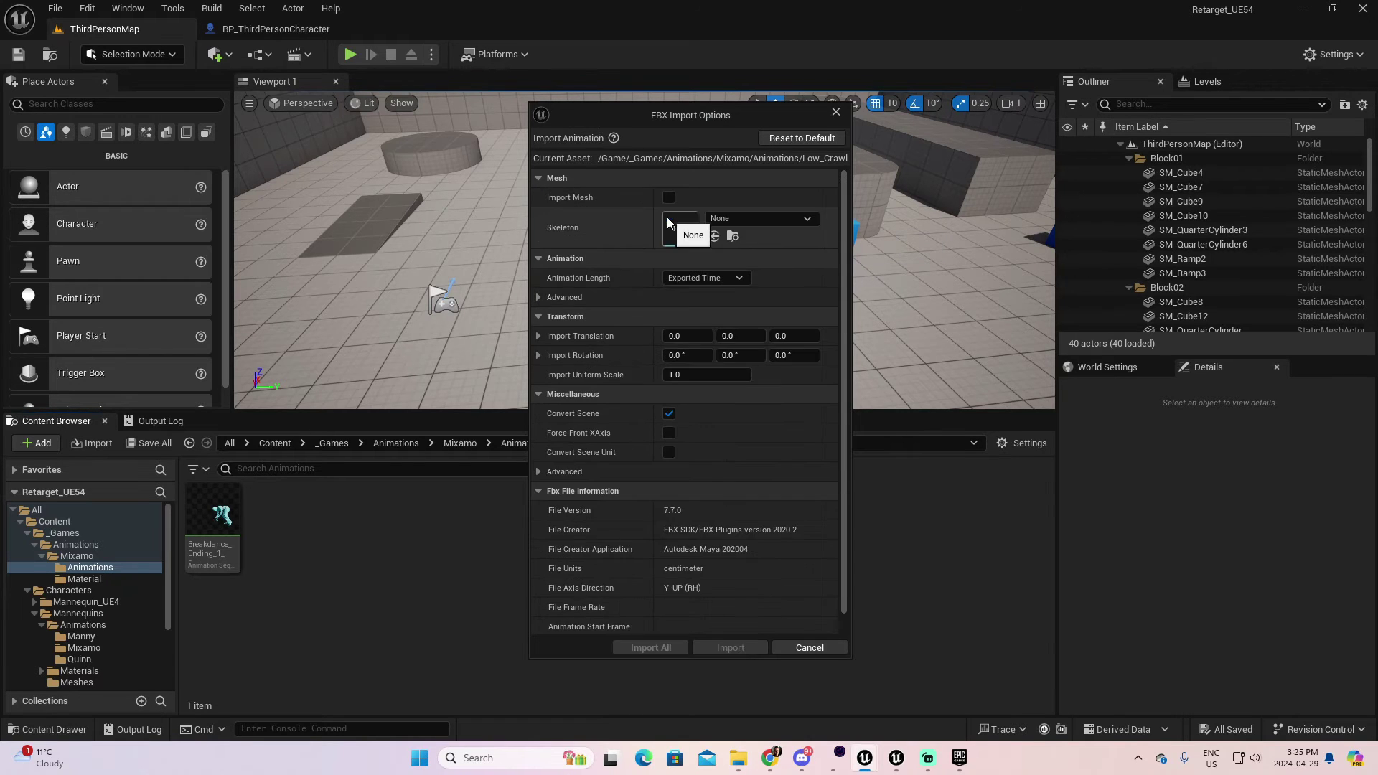
click(669, 217)
click(669, 216)
click(760, 218)
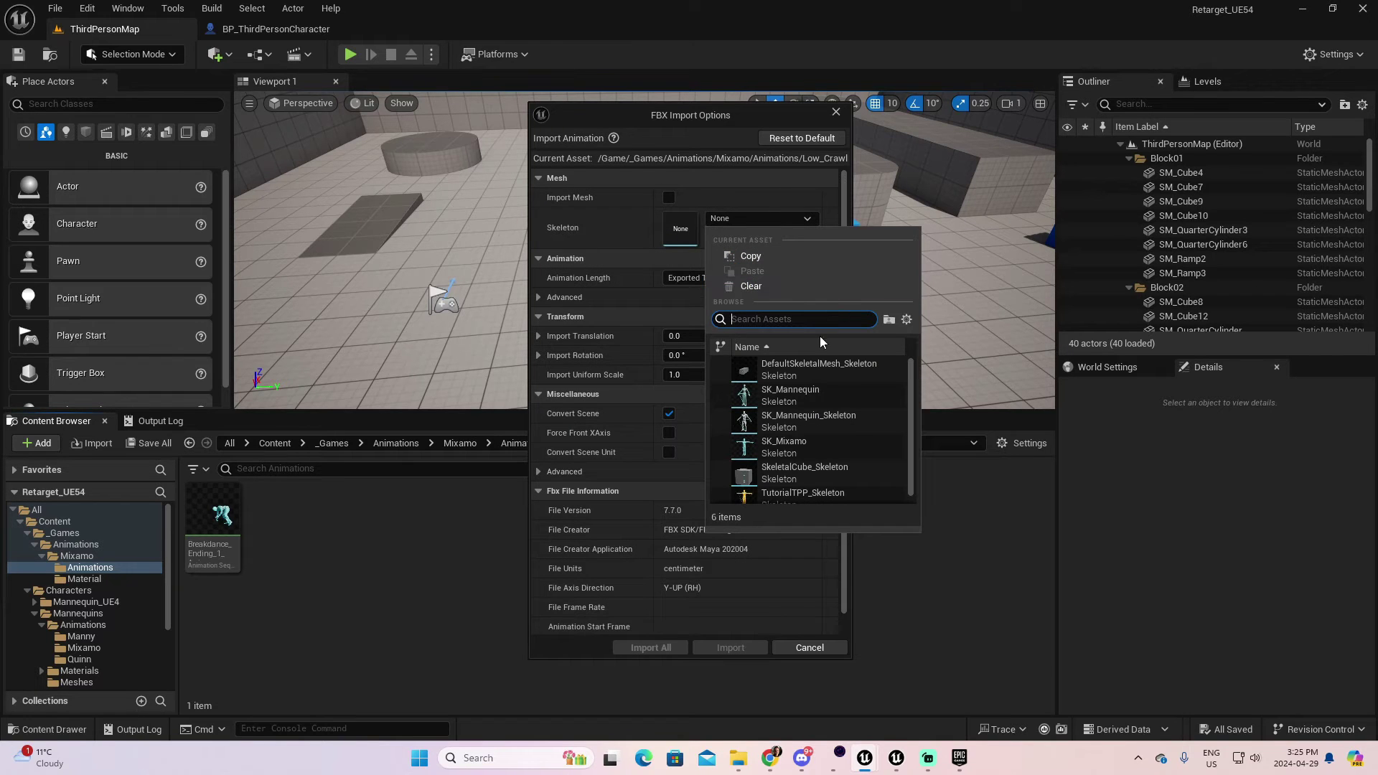
text(mixamo)
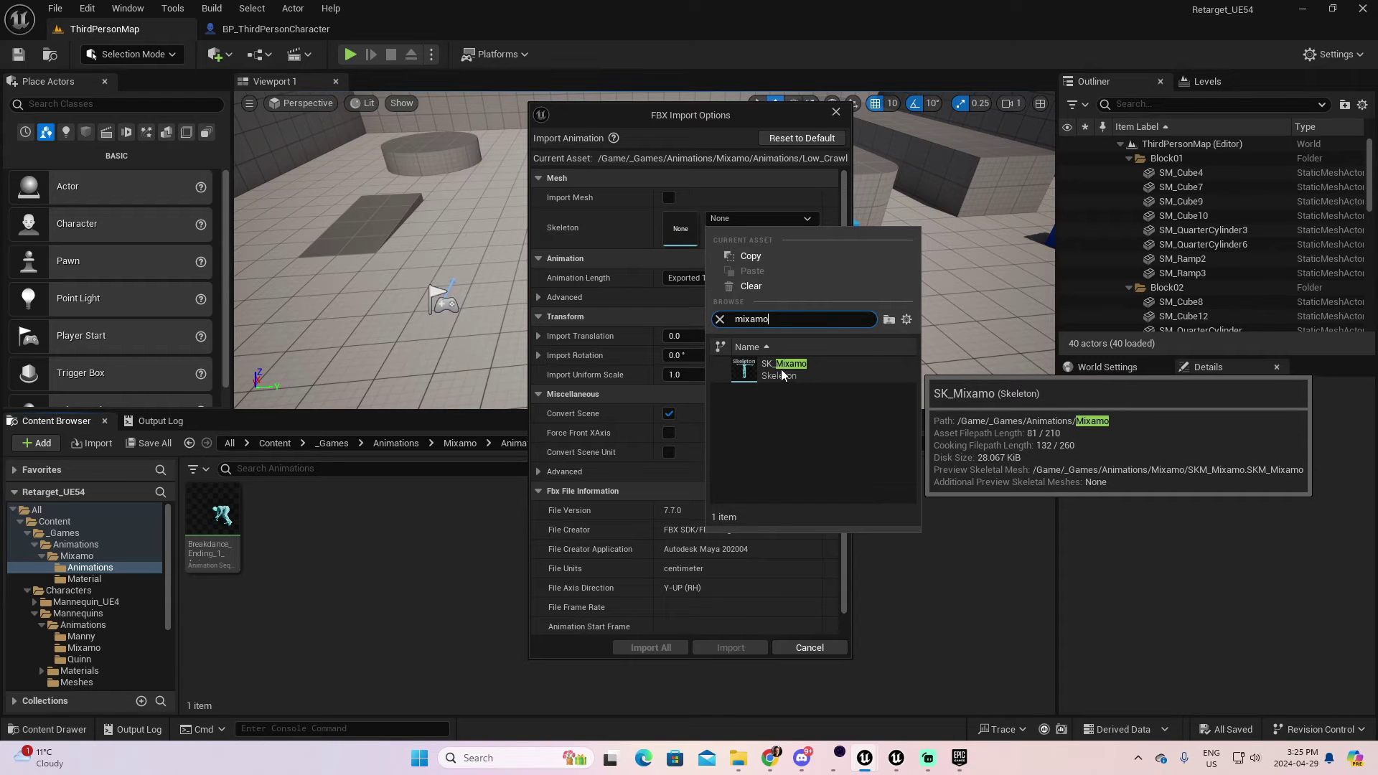
click(781, 369)
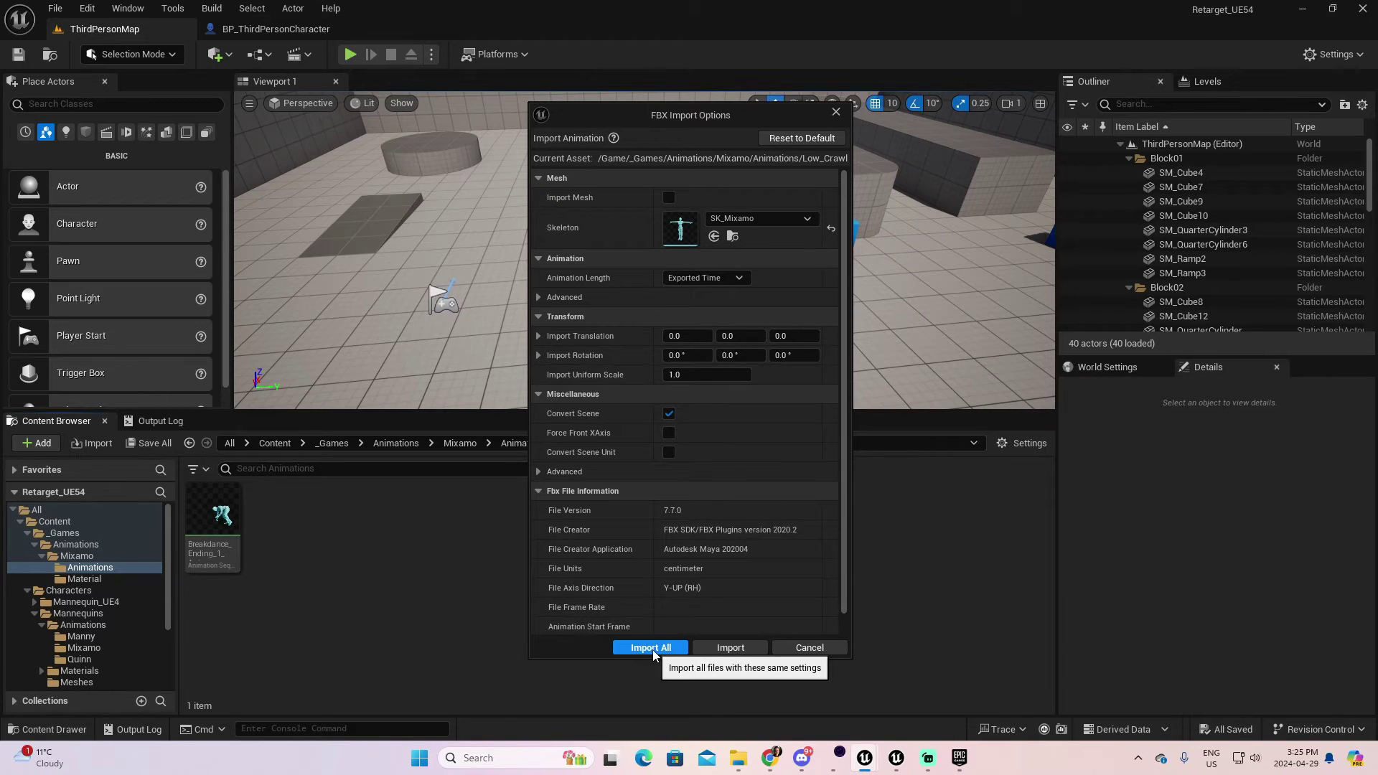
click(650, 648)
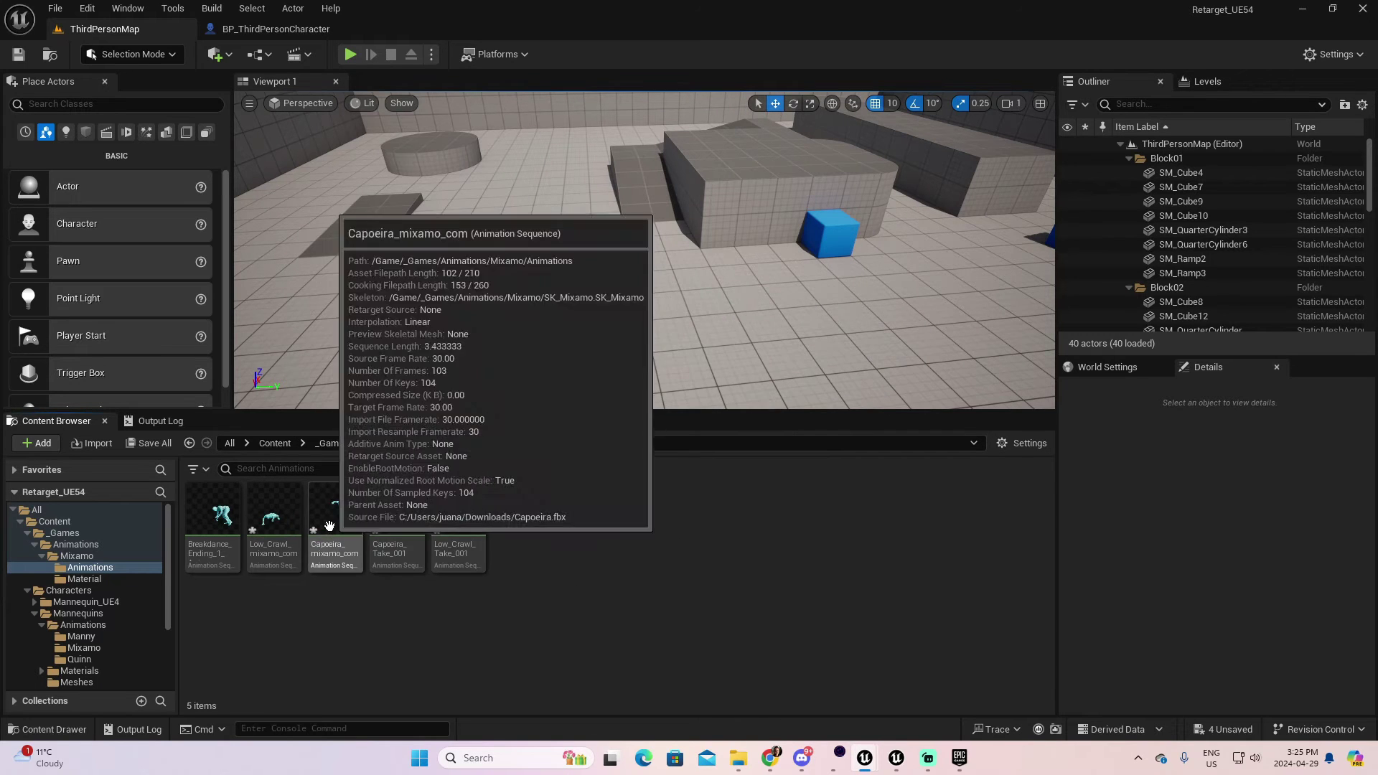
- Force-delete the leftover Low_Crawl and Capoeira Take_001 animations
click(457, 557)
ctrl+click(395, 549)
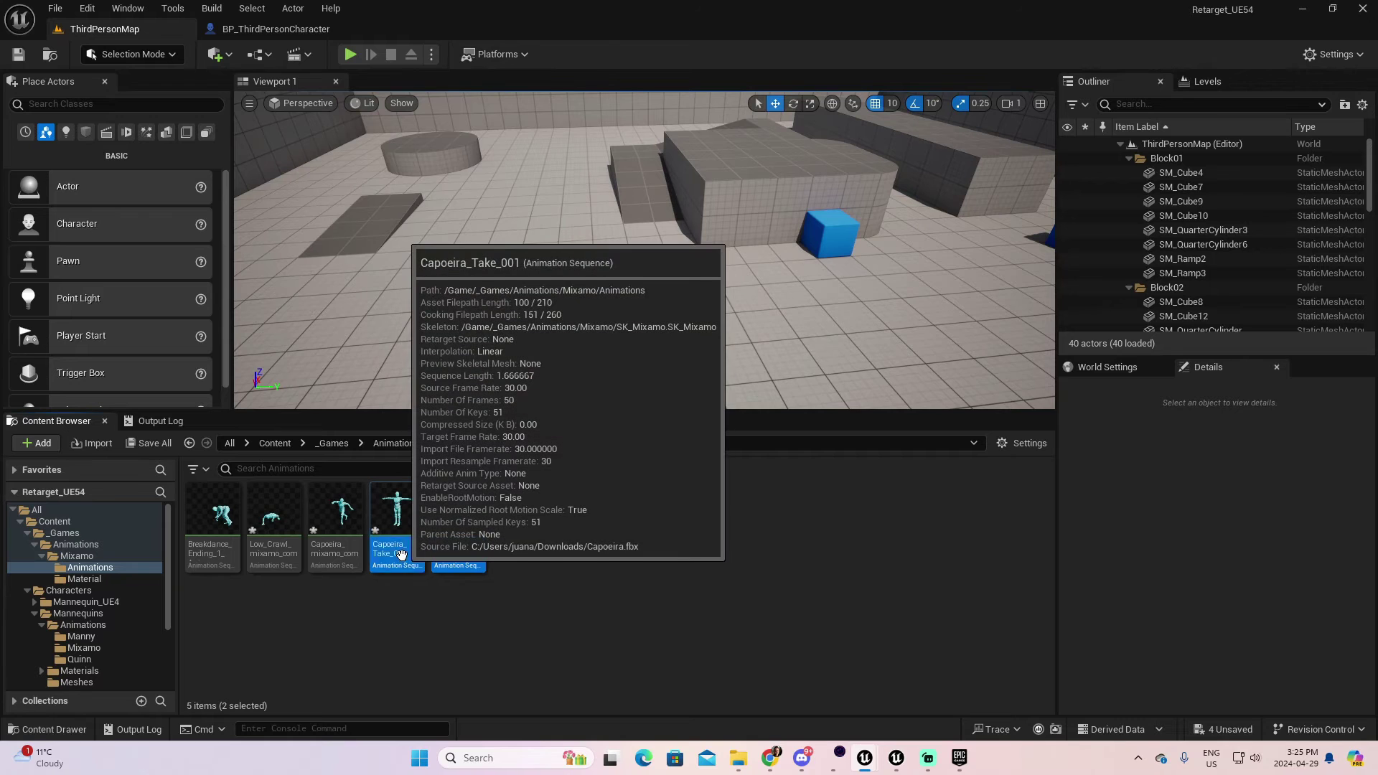
right_click(399, 552)
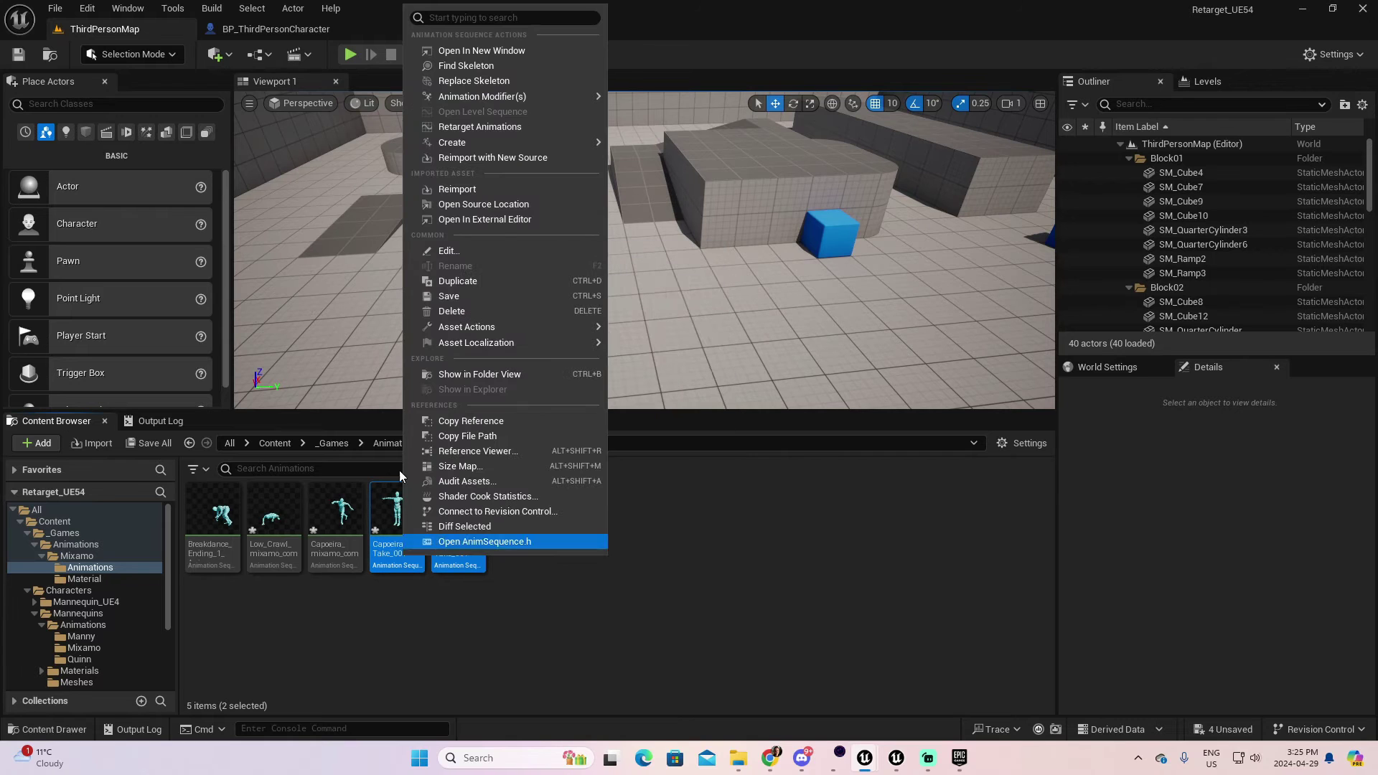
click(475, 310)
click(624, 608)
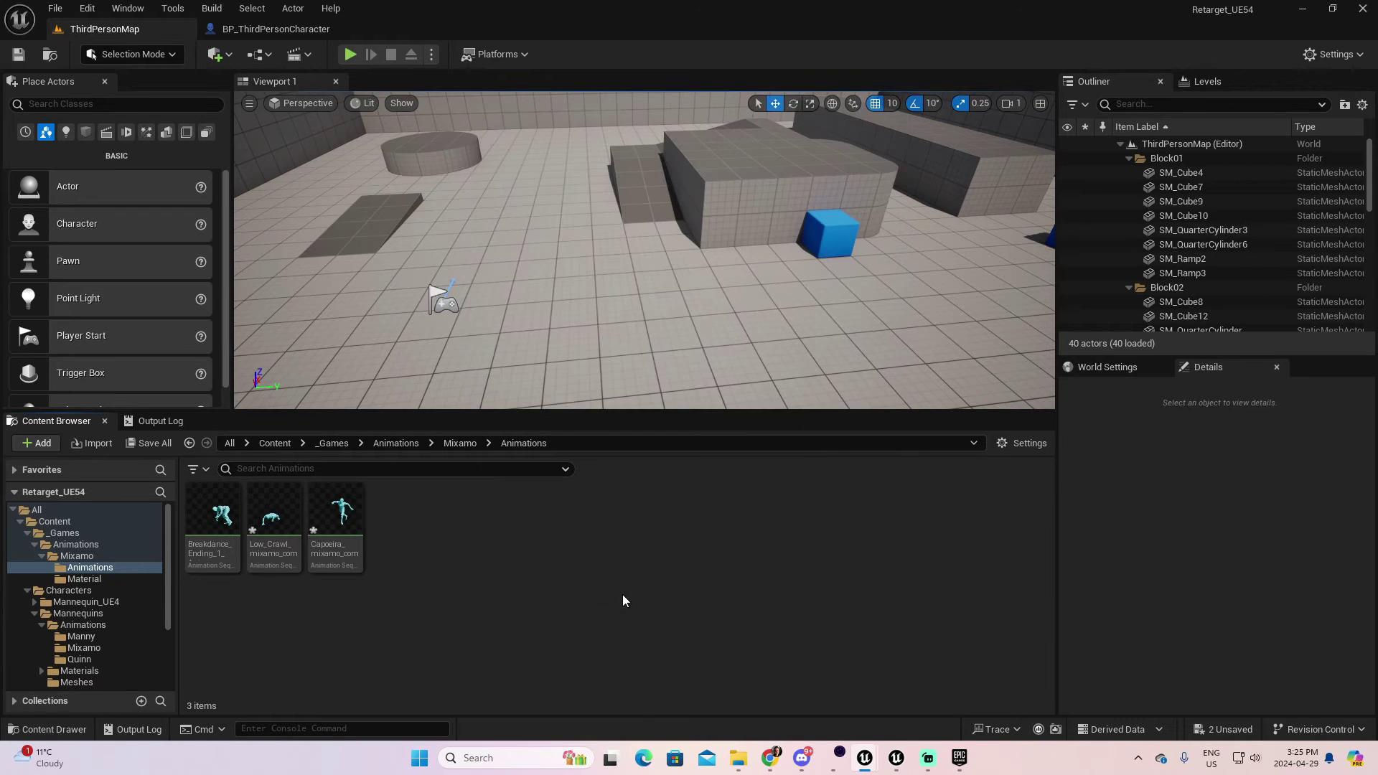
- Preview the Capoeira, Breakdance_Ending_1 and Low_Crawl animations, returning to ThirdPersonMap after each
double_click(343, 508)
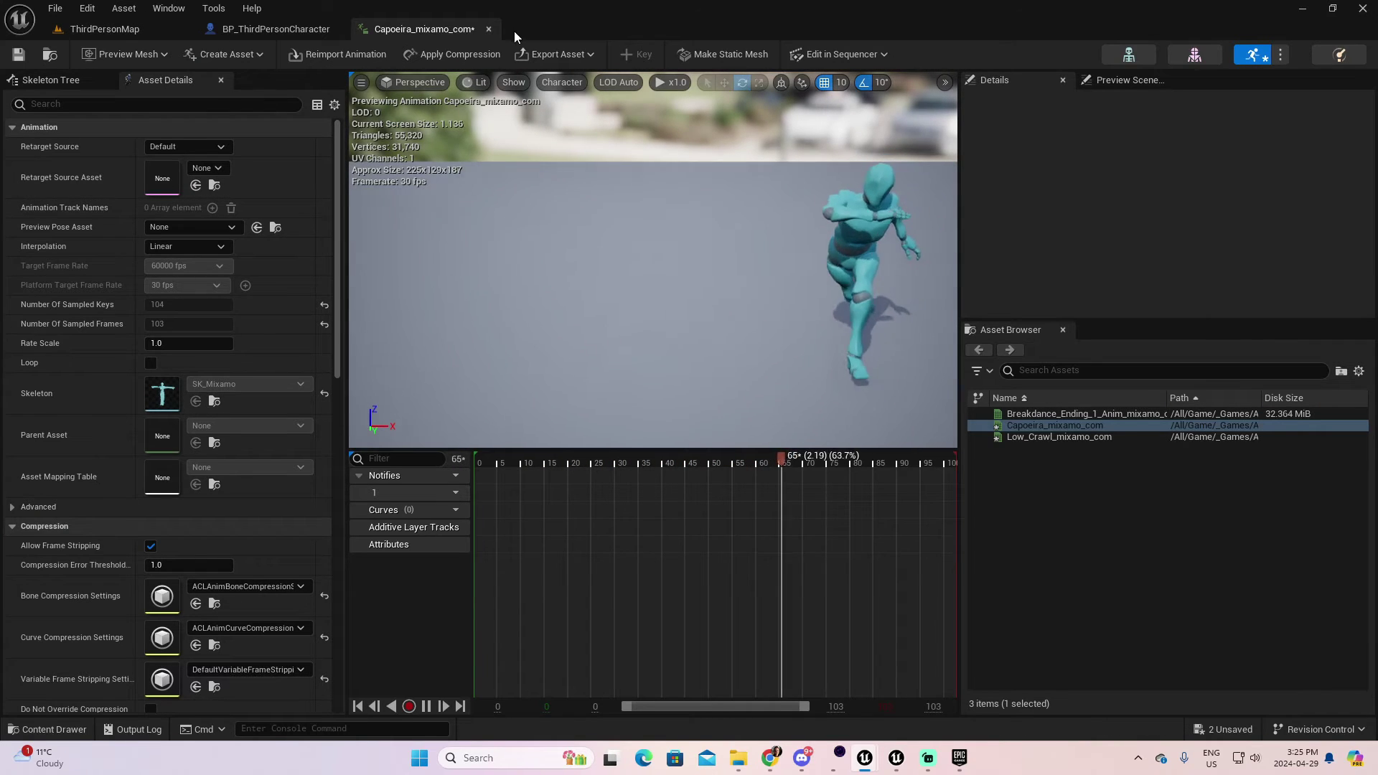
click(489, 32)
click(152, 28)
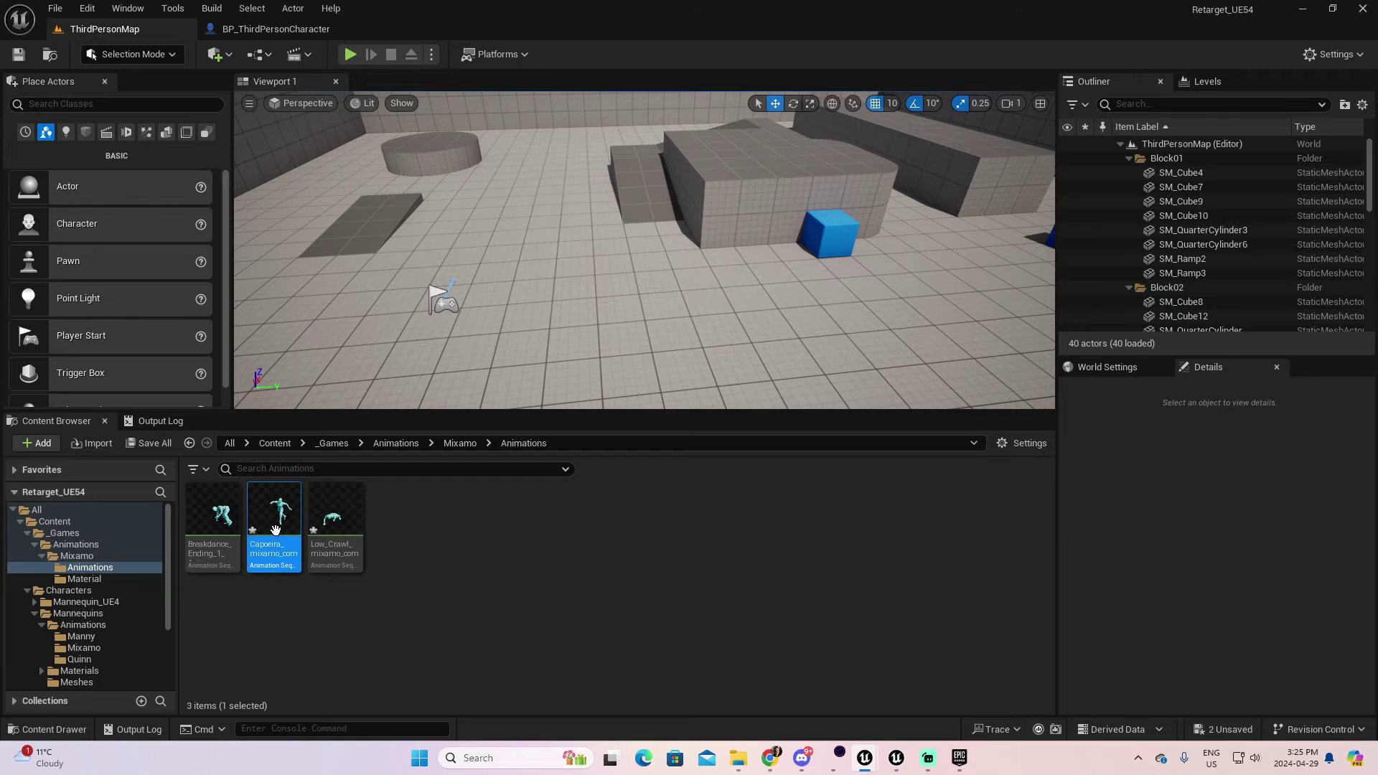
double_click(221, 515)
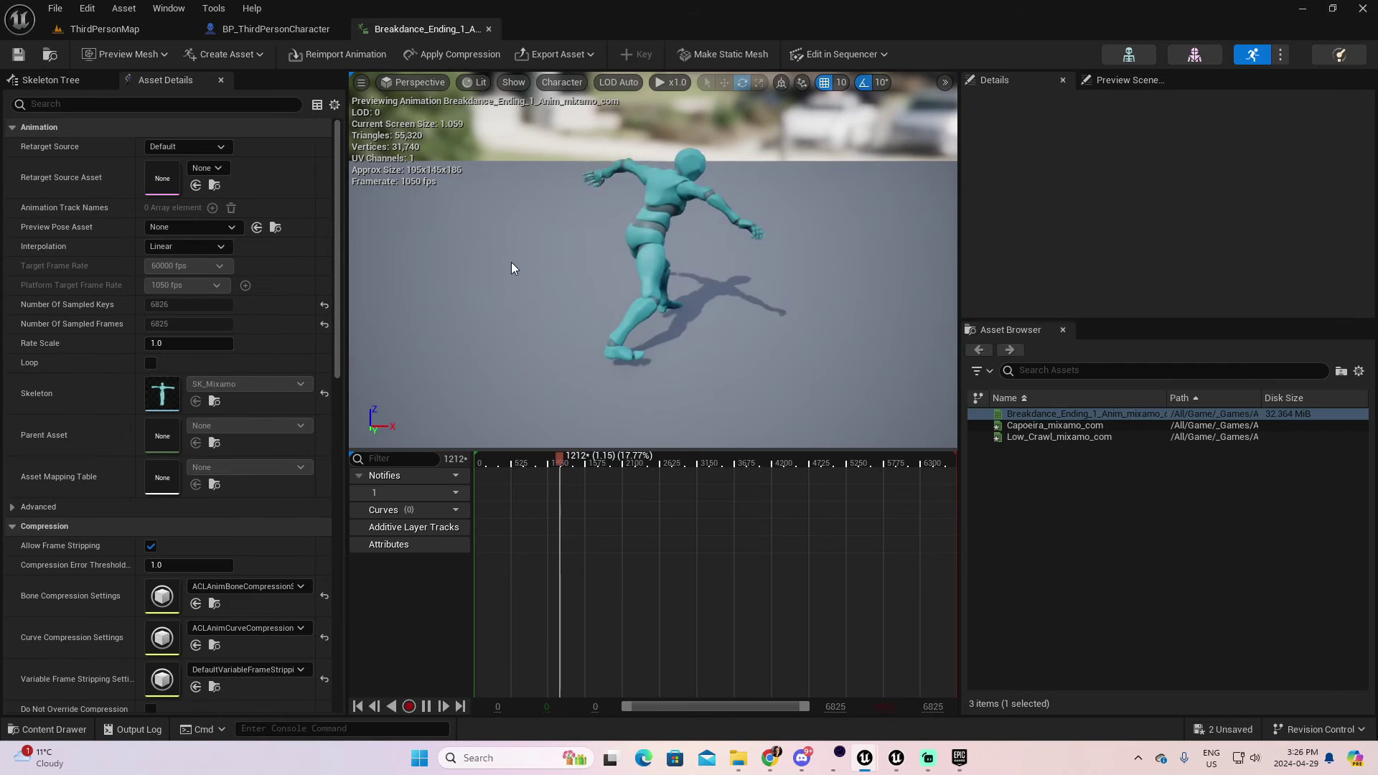
click(489, 29)
click(129, 29)
double_click(334, 515)
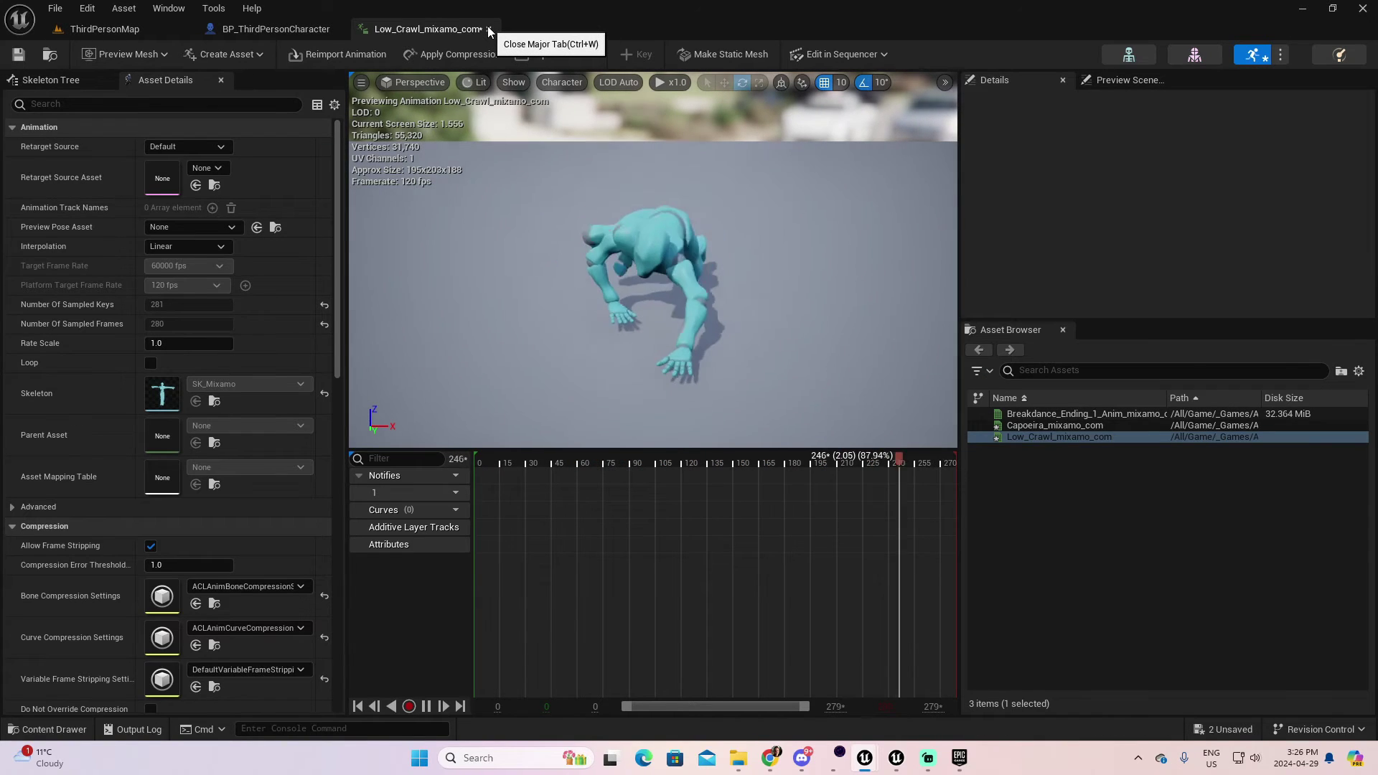
click(489, 29)
click(165, 30)
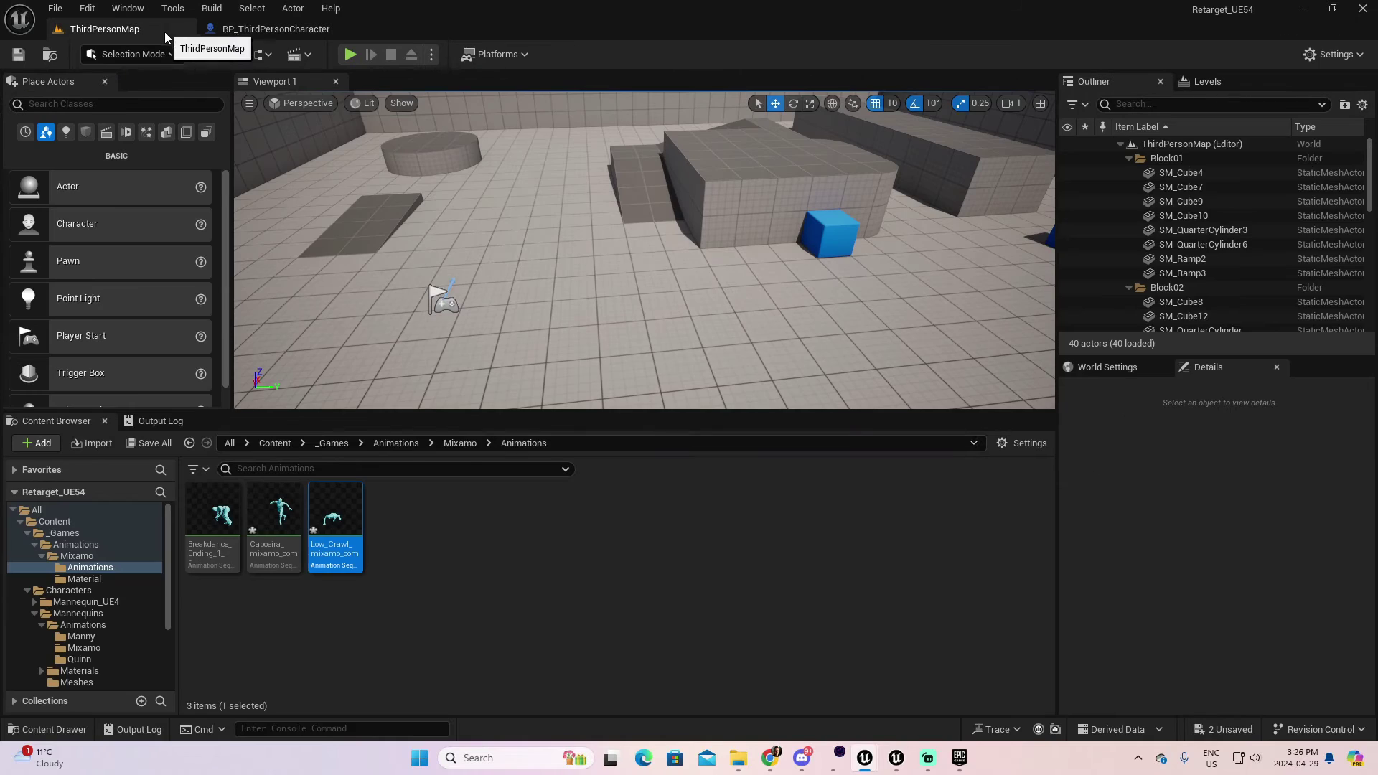
click(495, 524)
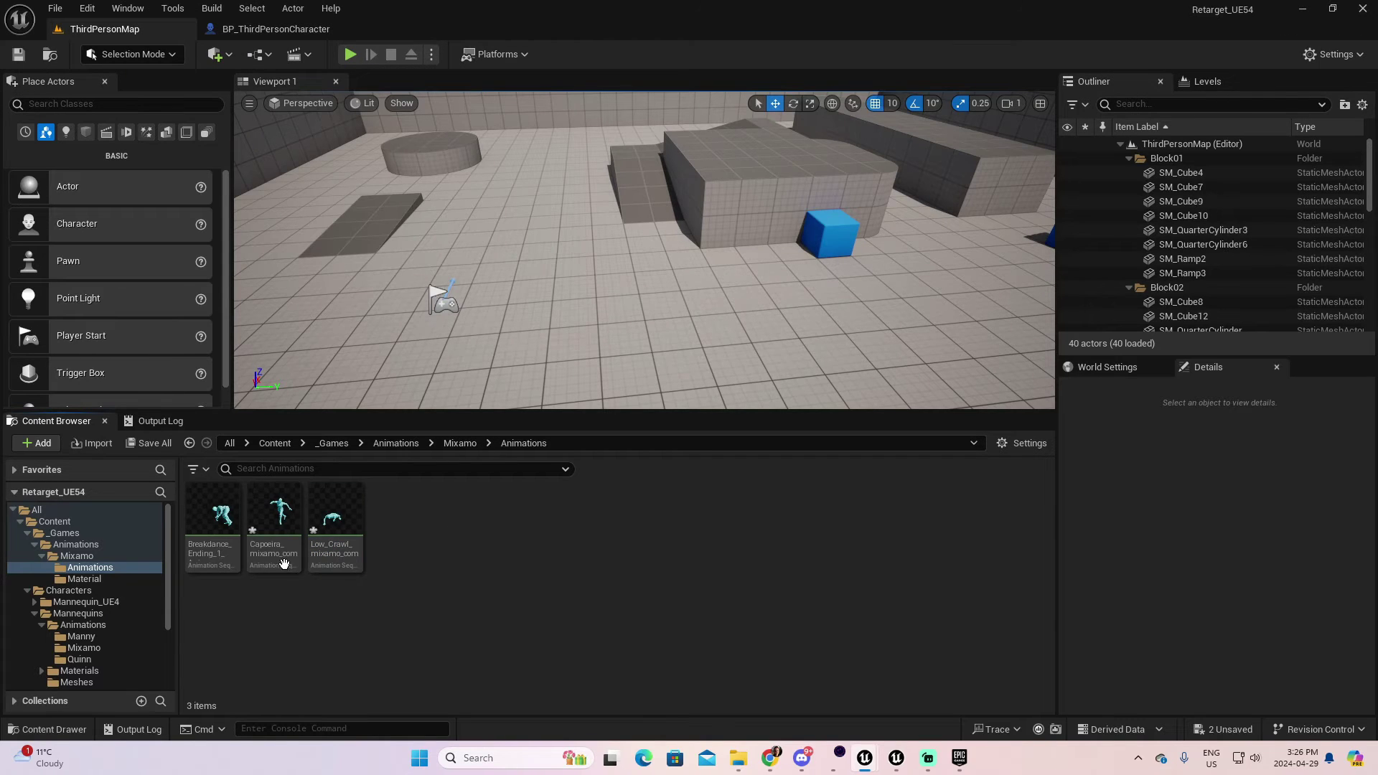
click(205, 518)
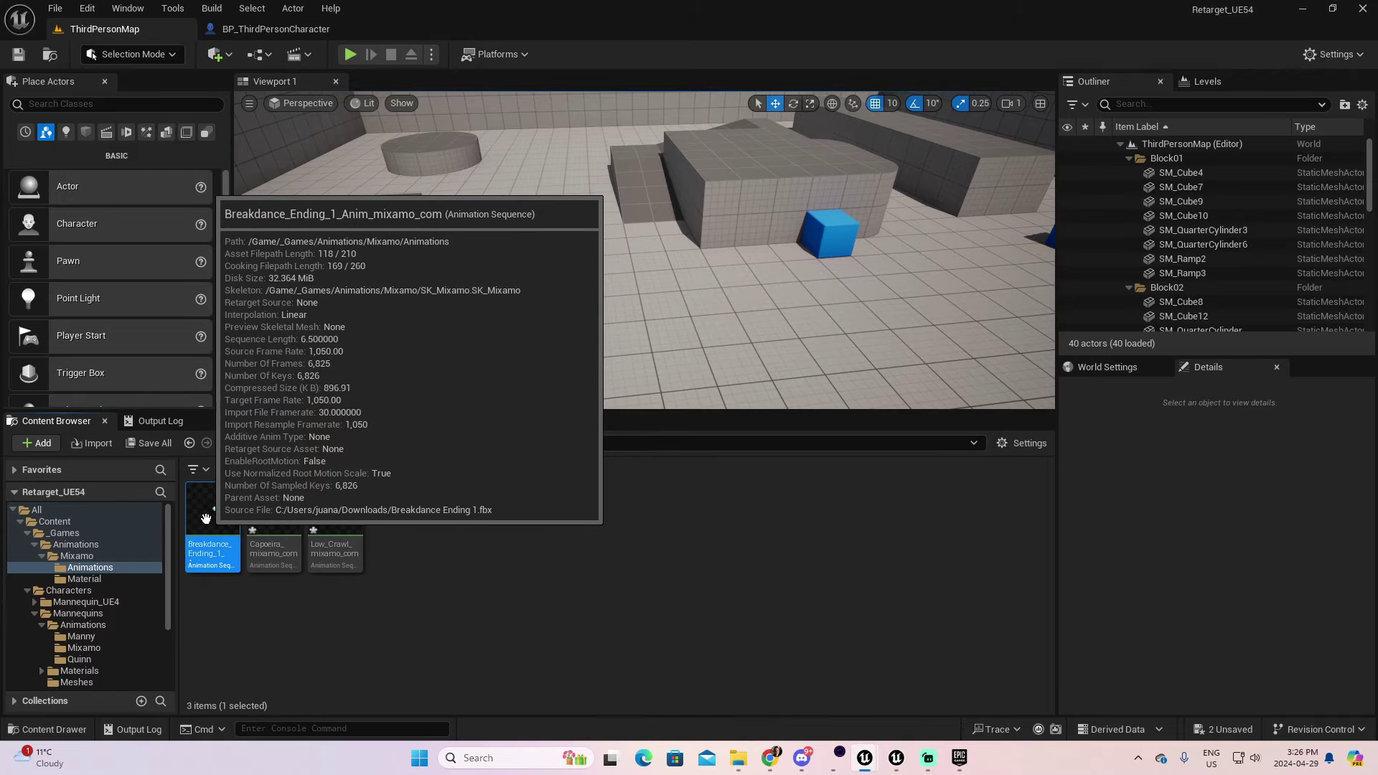
- Retarget the Breakdance animation with SKM_Quinn_Simple as the target skeletal mesh
right_click(206, 518)
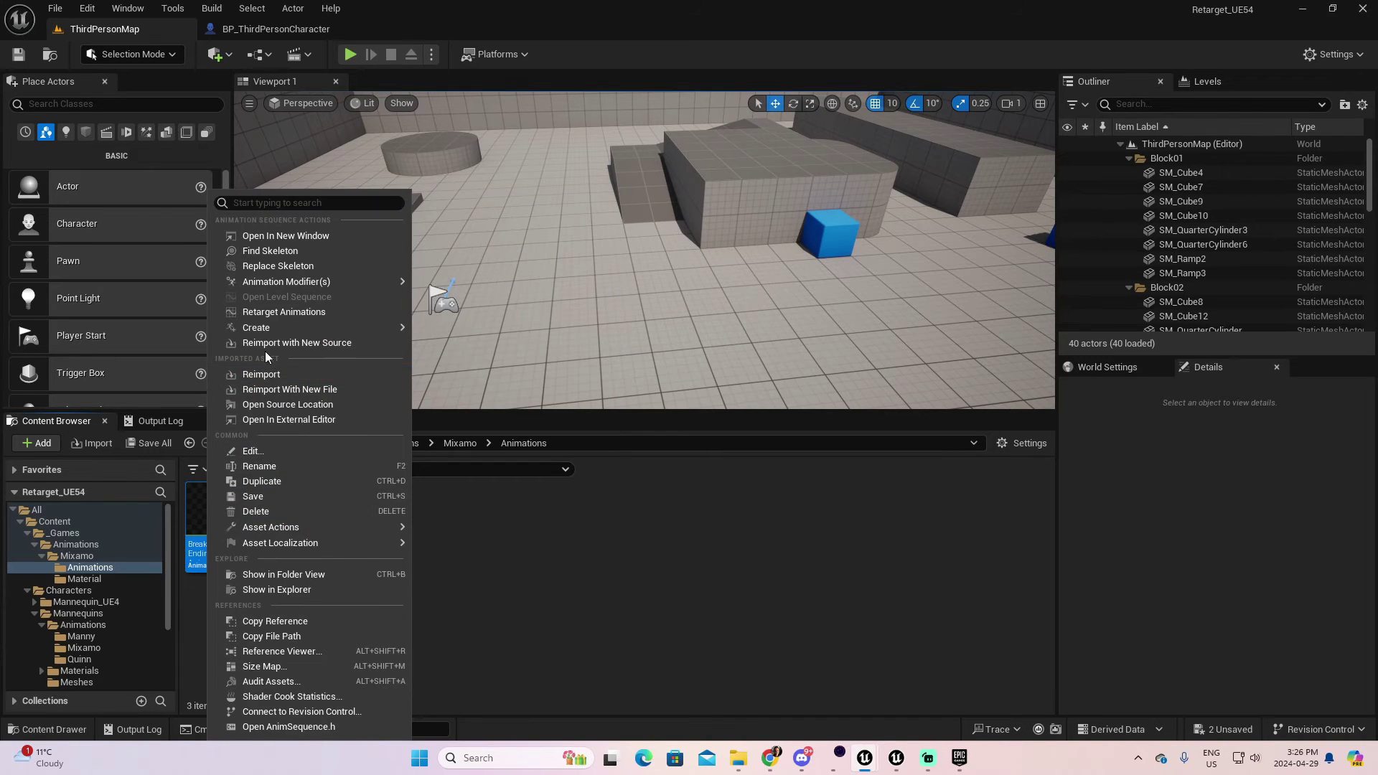
click(277, 312)
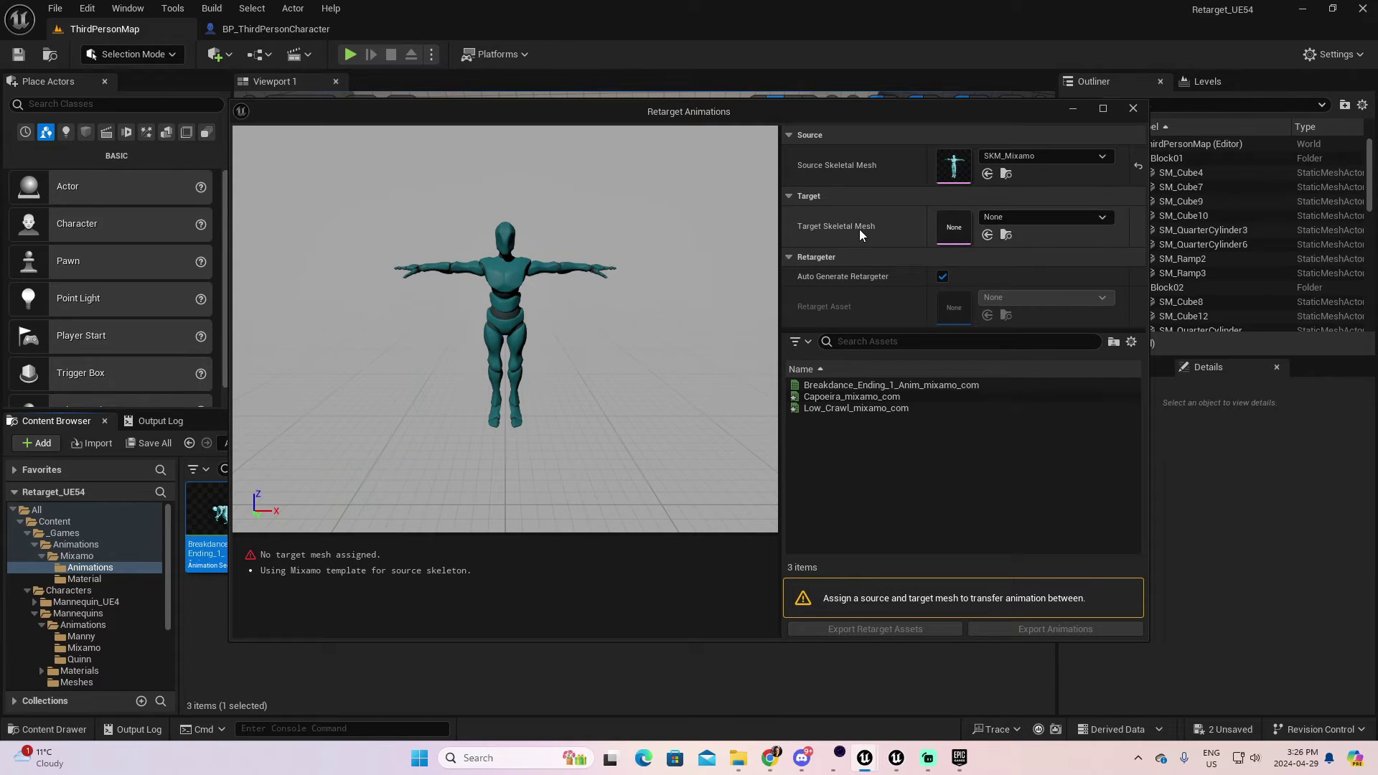
click(1046, 219)
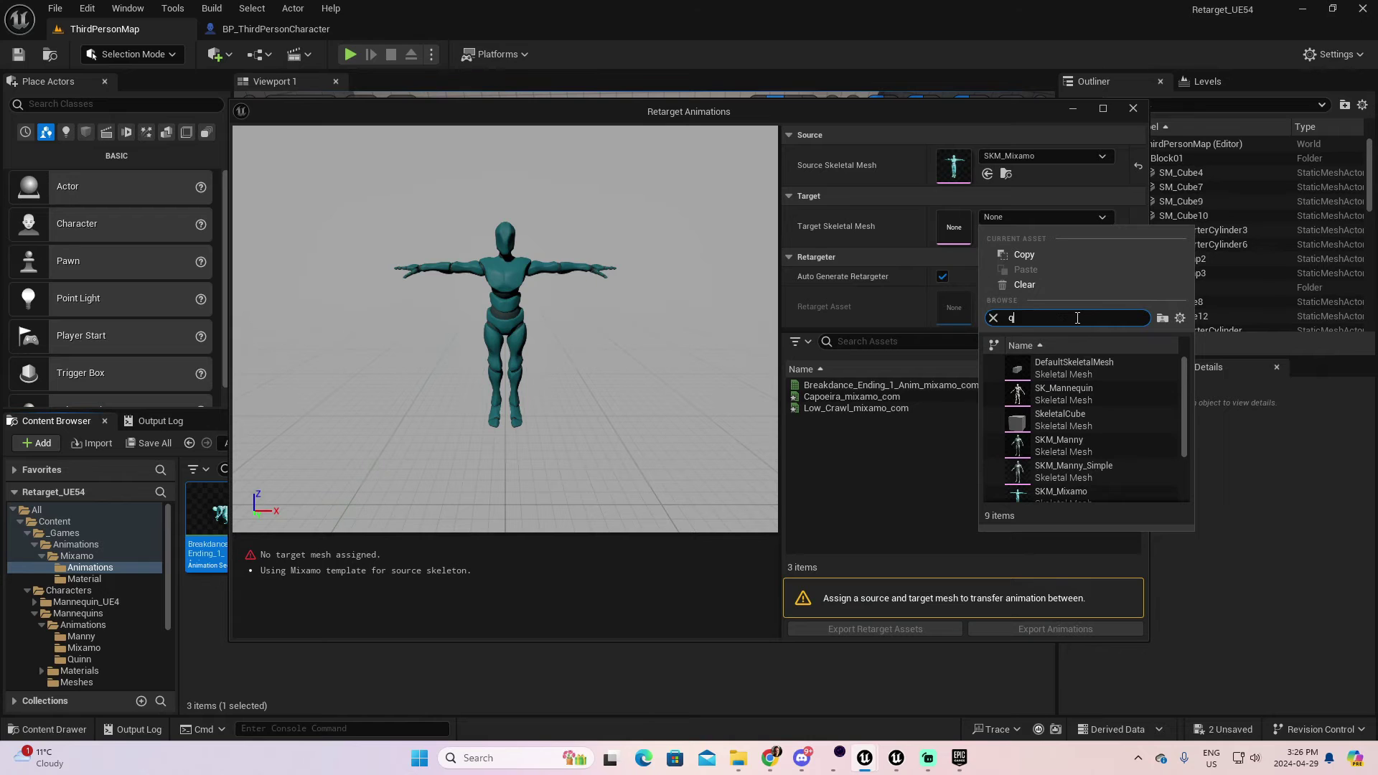
text(quinn)
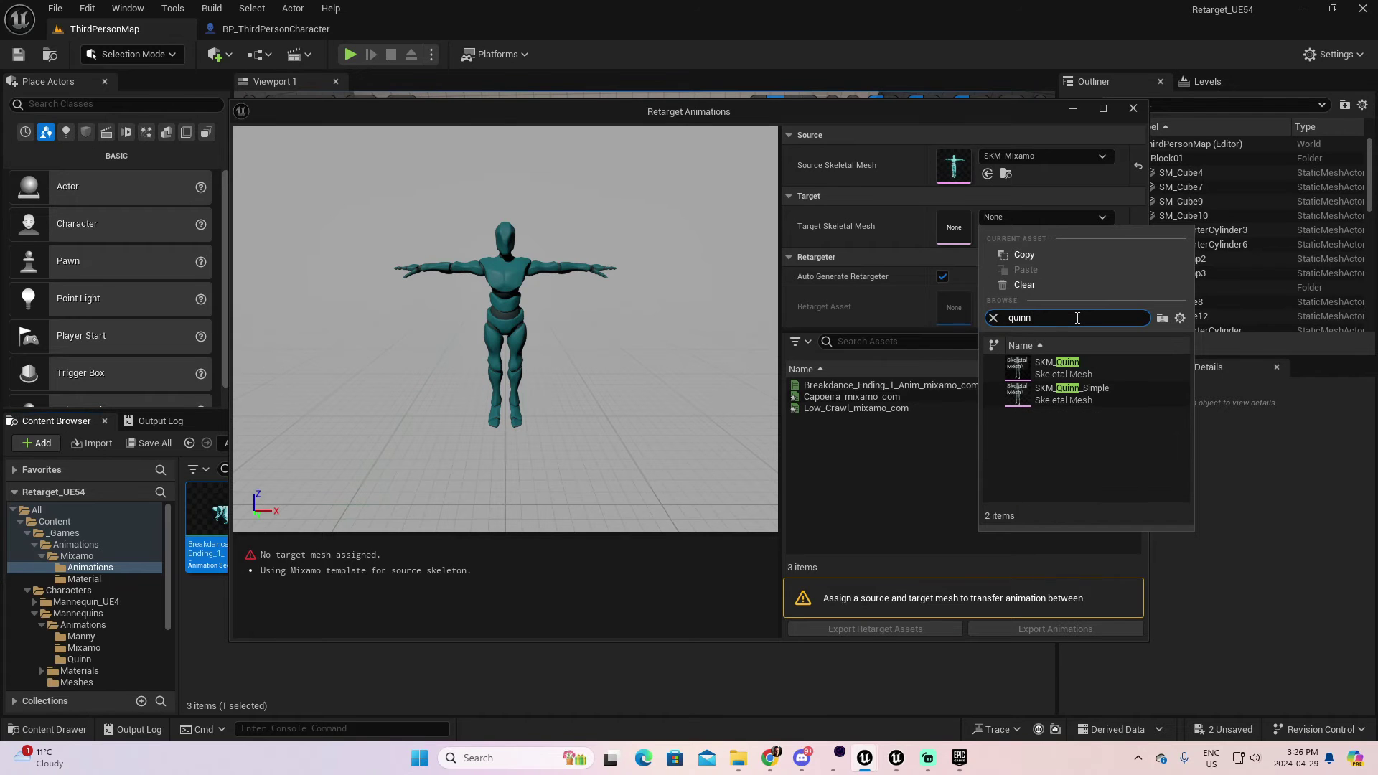
click(1051, 395)
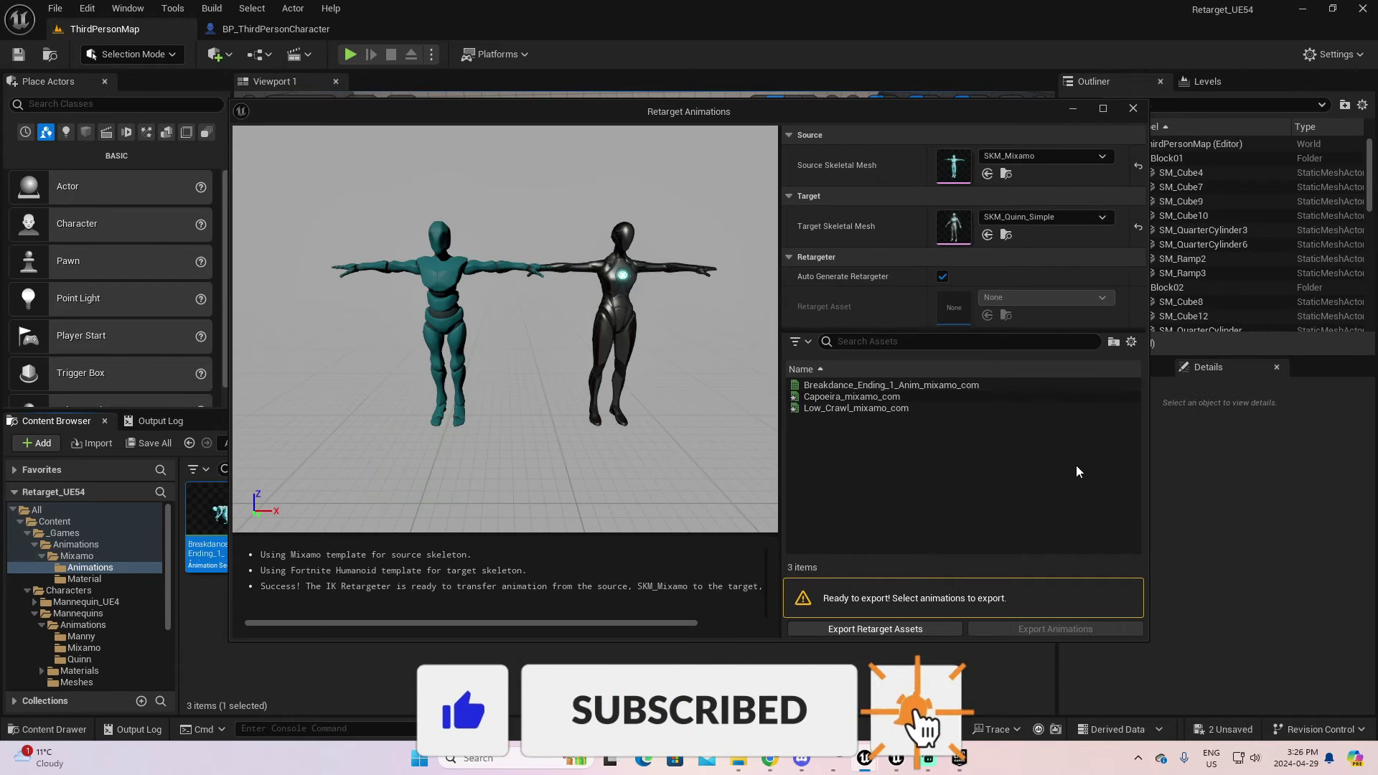
- Preview Breakdance, Capoeira and Low_Crawl on both characters, then select all three for export
click(818, 386)
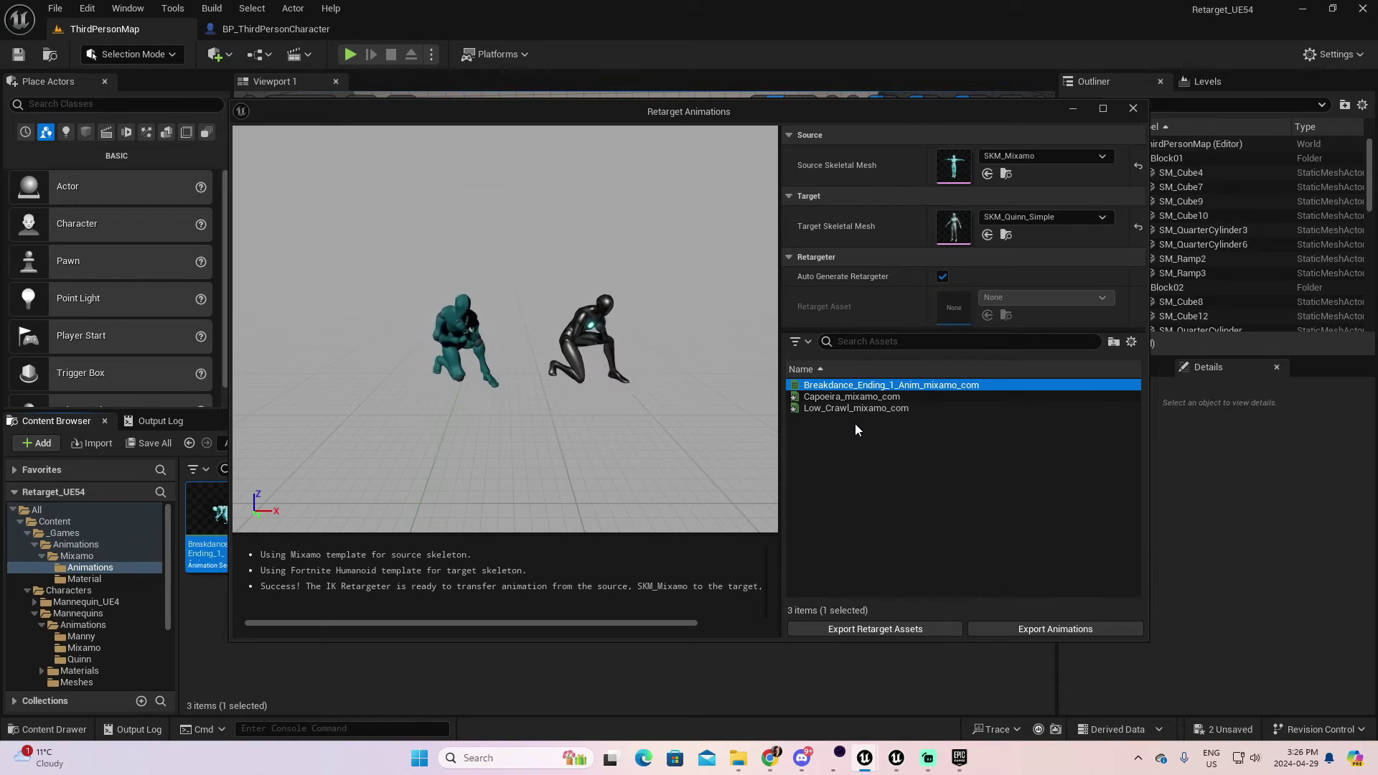
click(825, 397)
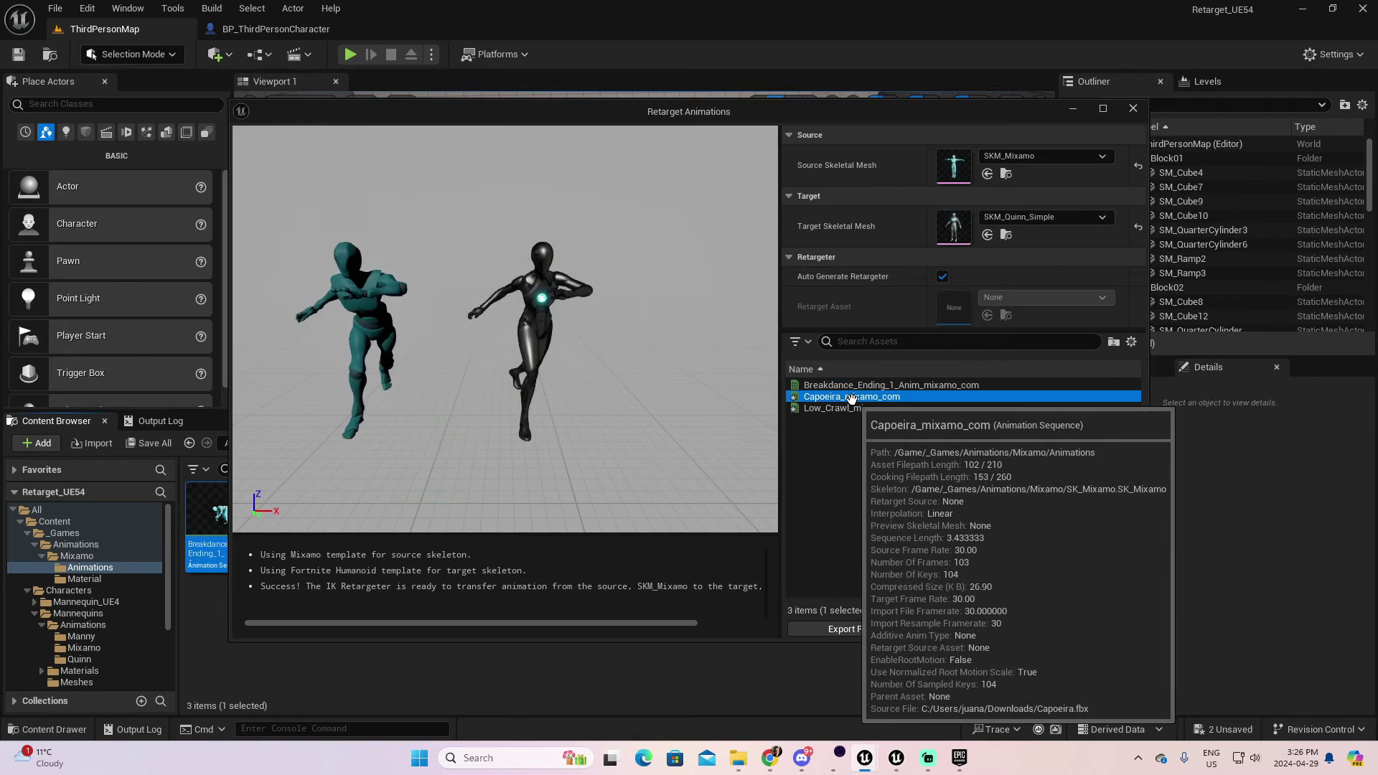
click(825, 408)
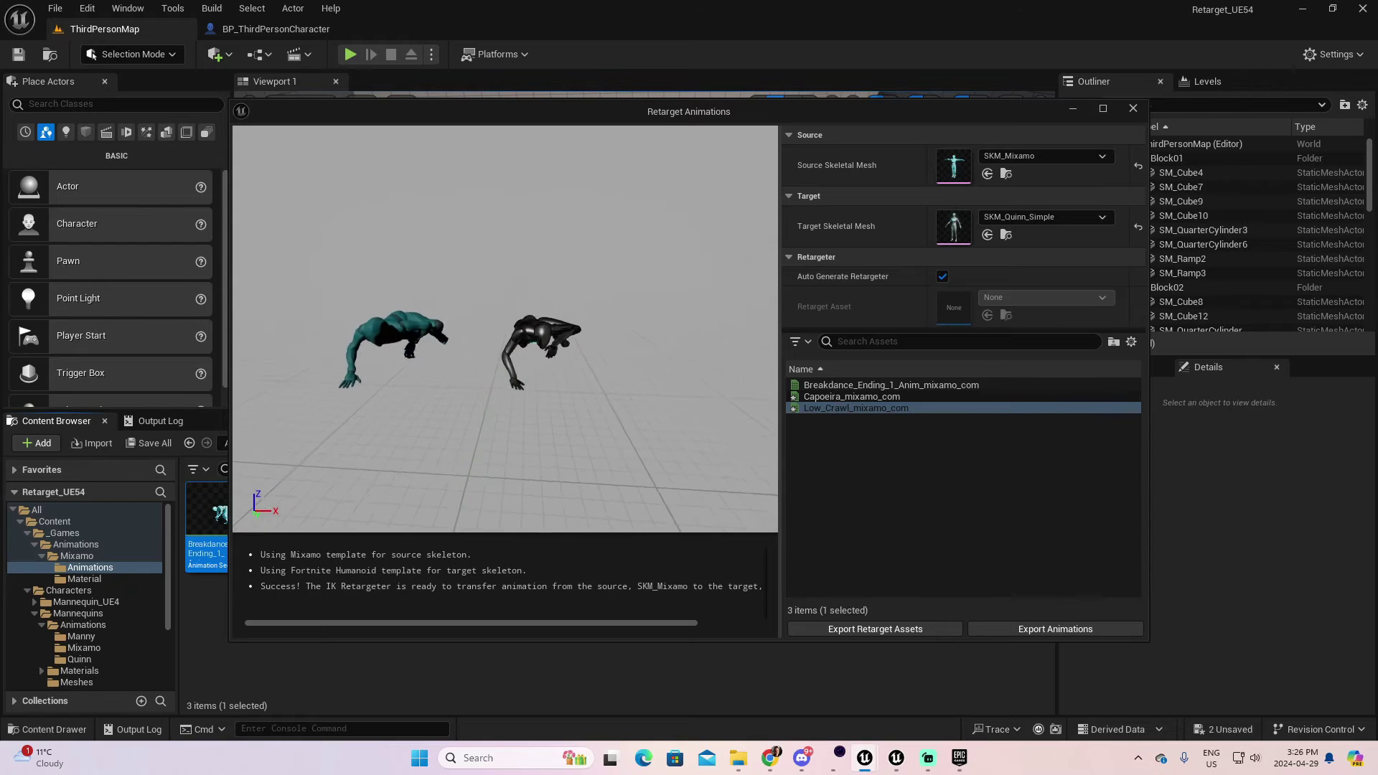
click(937, 385)
shift+click(936, 408)
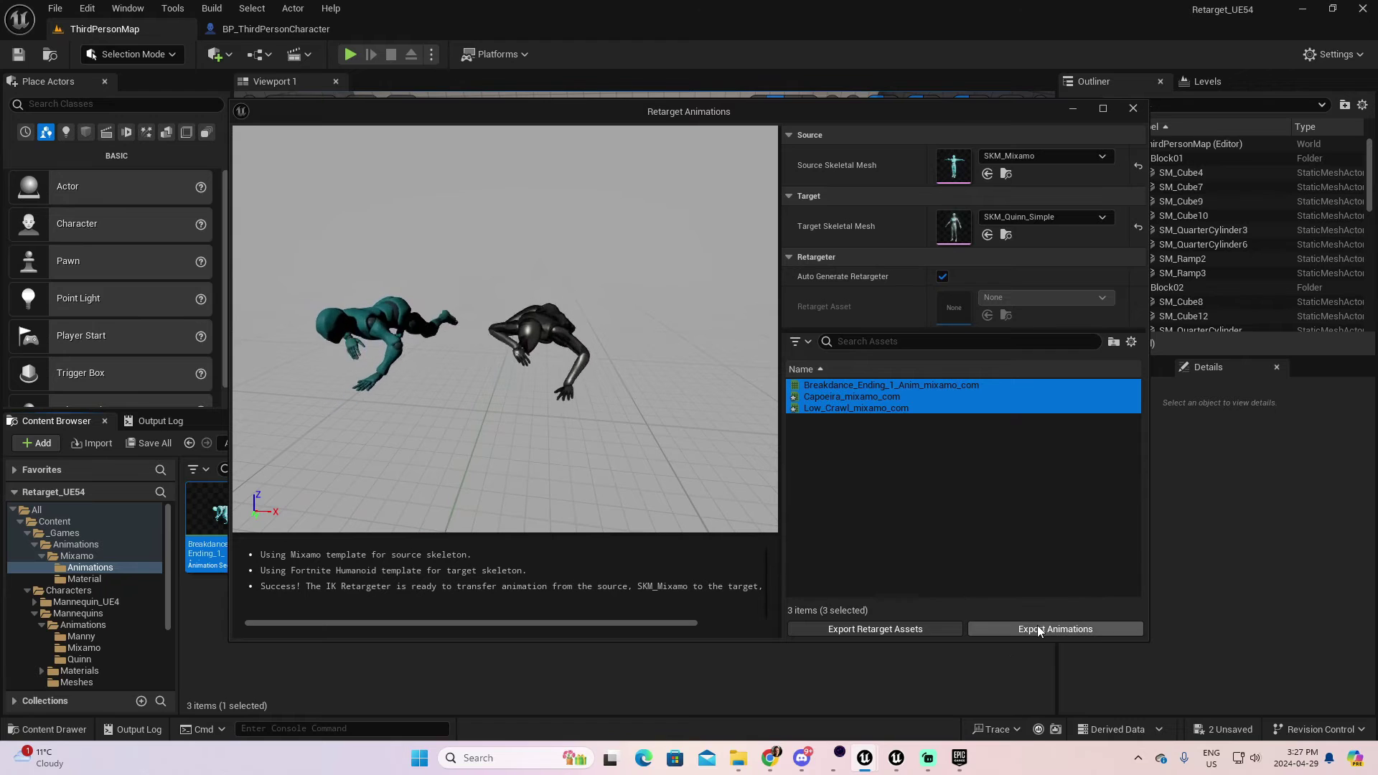
click(1038, 628)
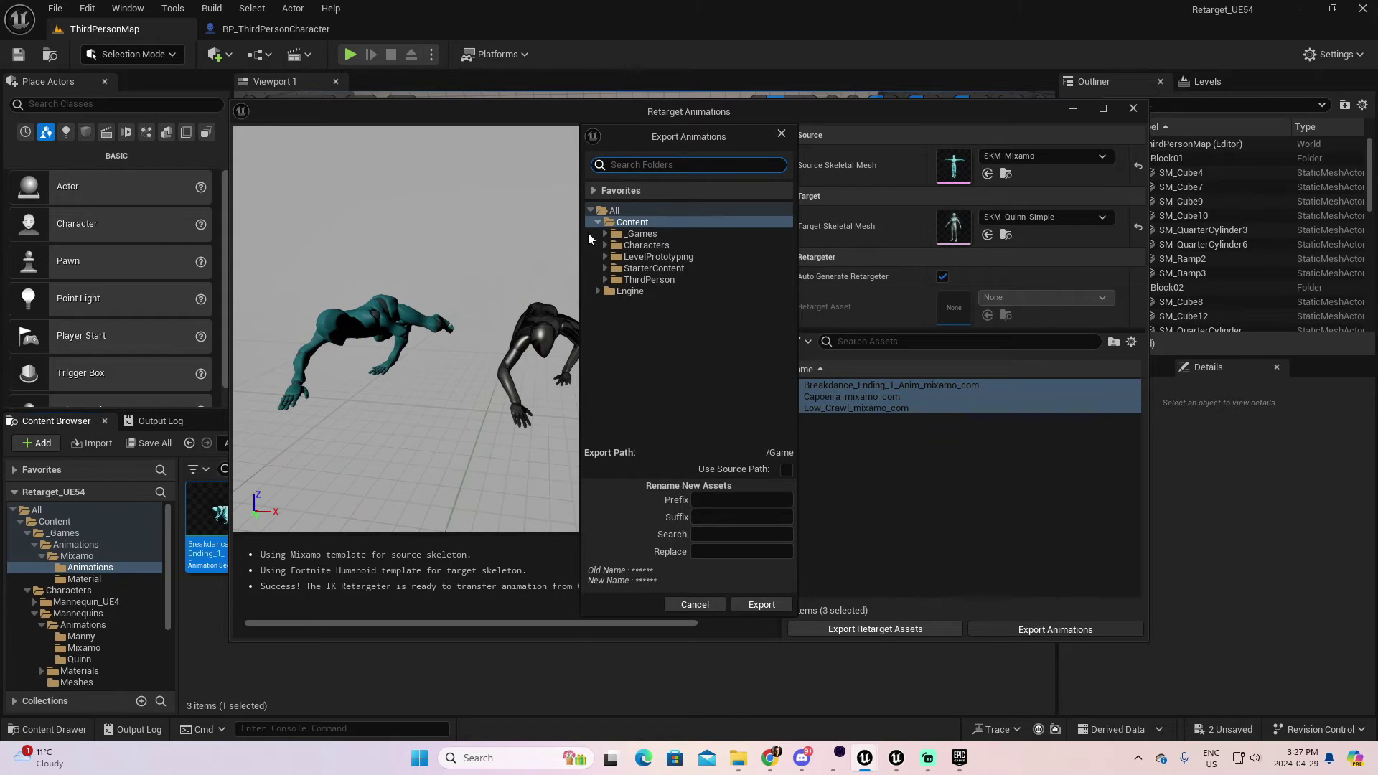
- Export the three retargeted clips with prefix RTG_ into Characters/Mannequins/Animations/Mixamo
click(604, 279)
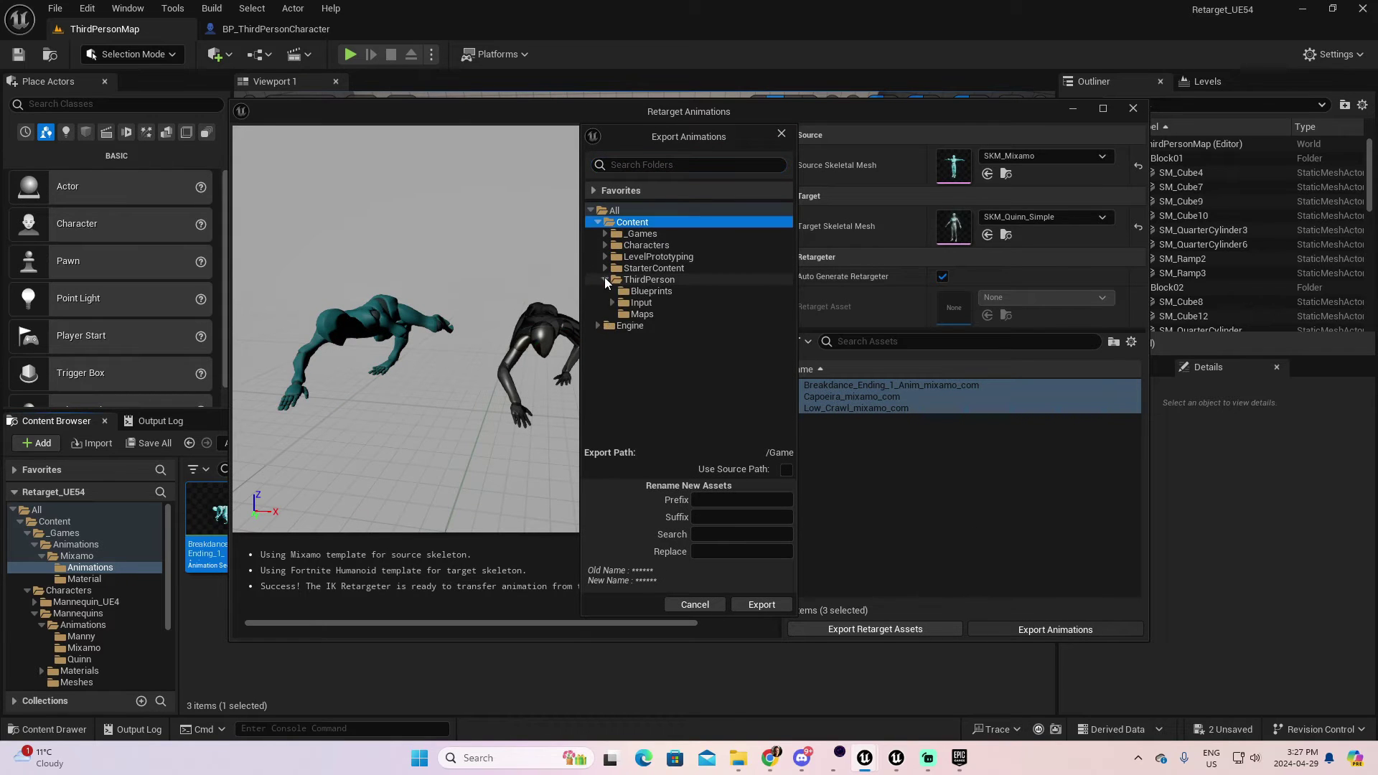
click(605, 280)
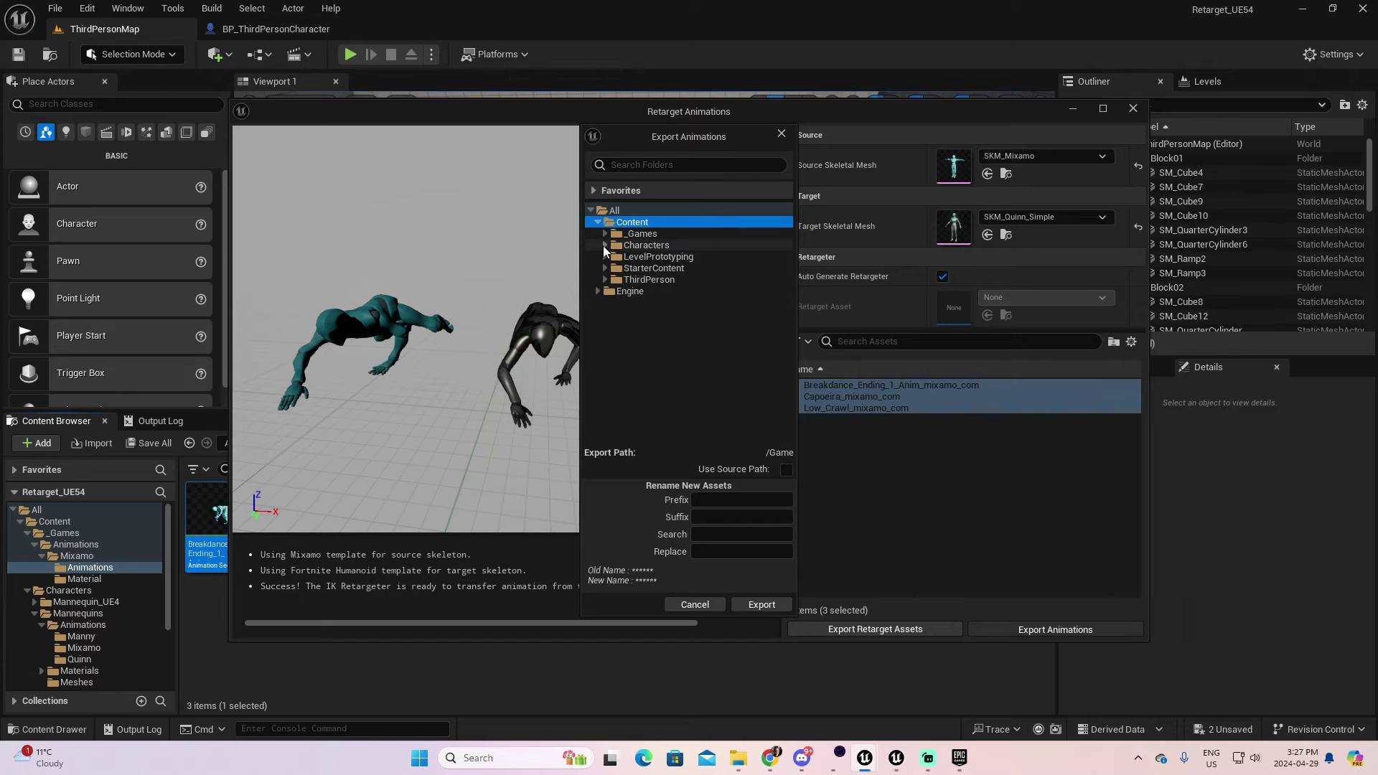
click(604, 245)
click(612, 268)
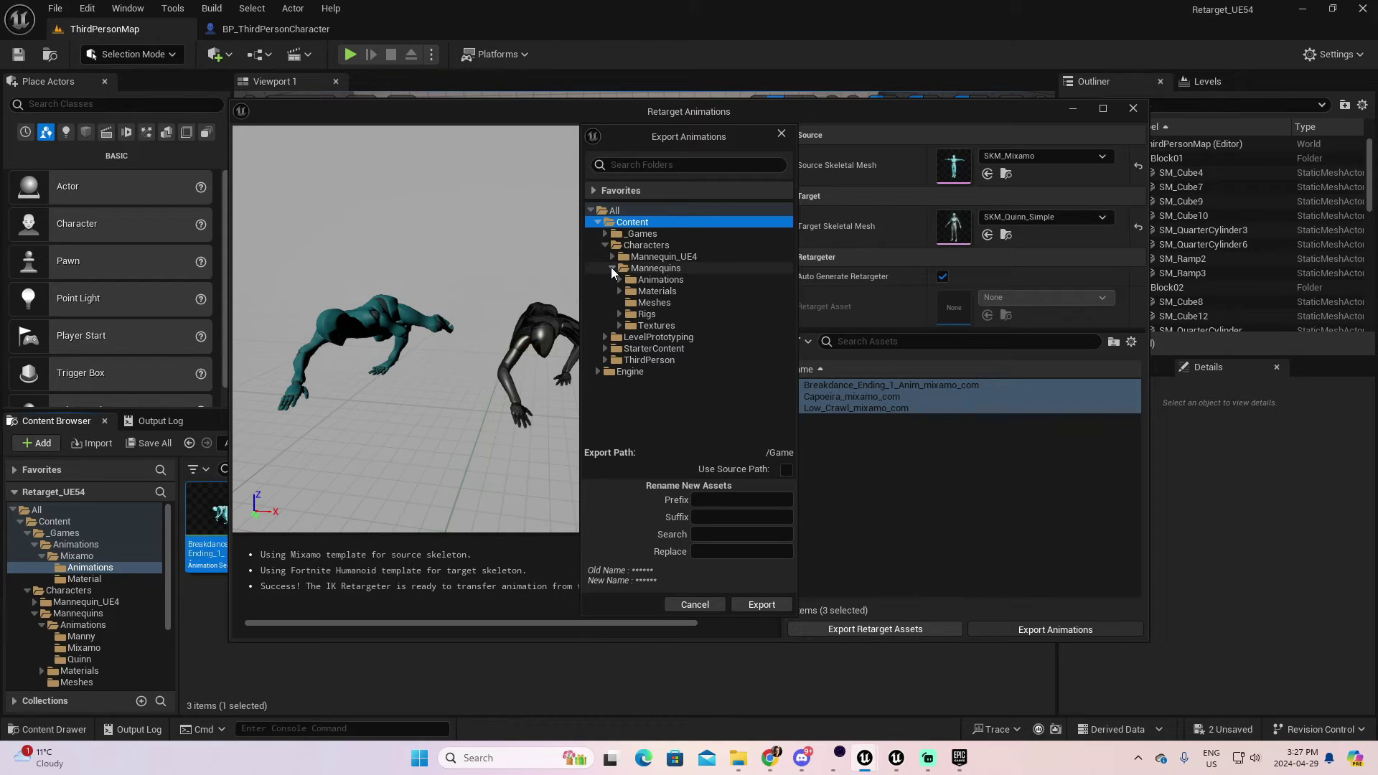
click(618, 280)
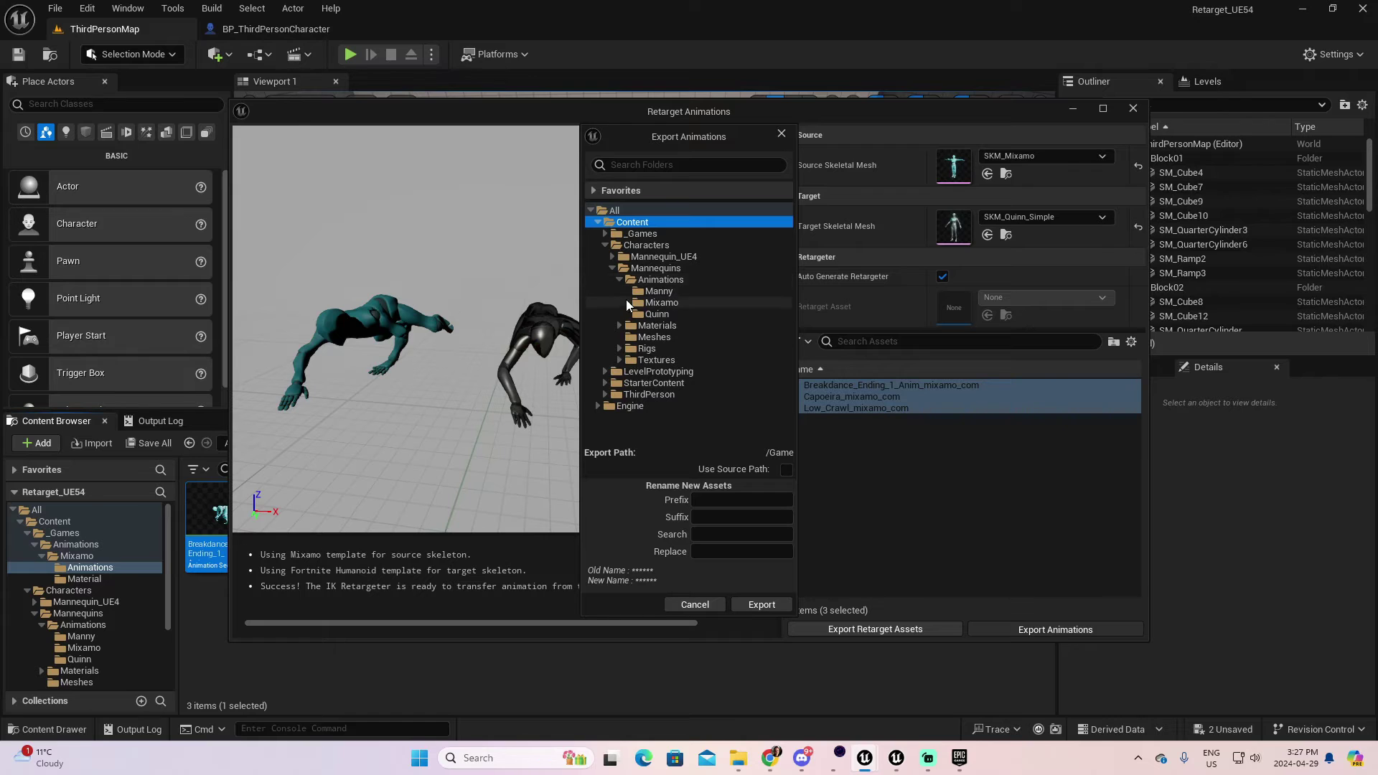
click(659, 302)
click(715, 500)
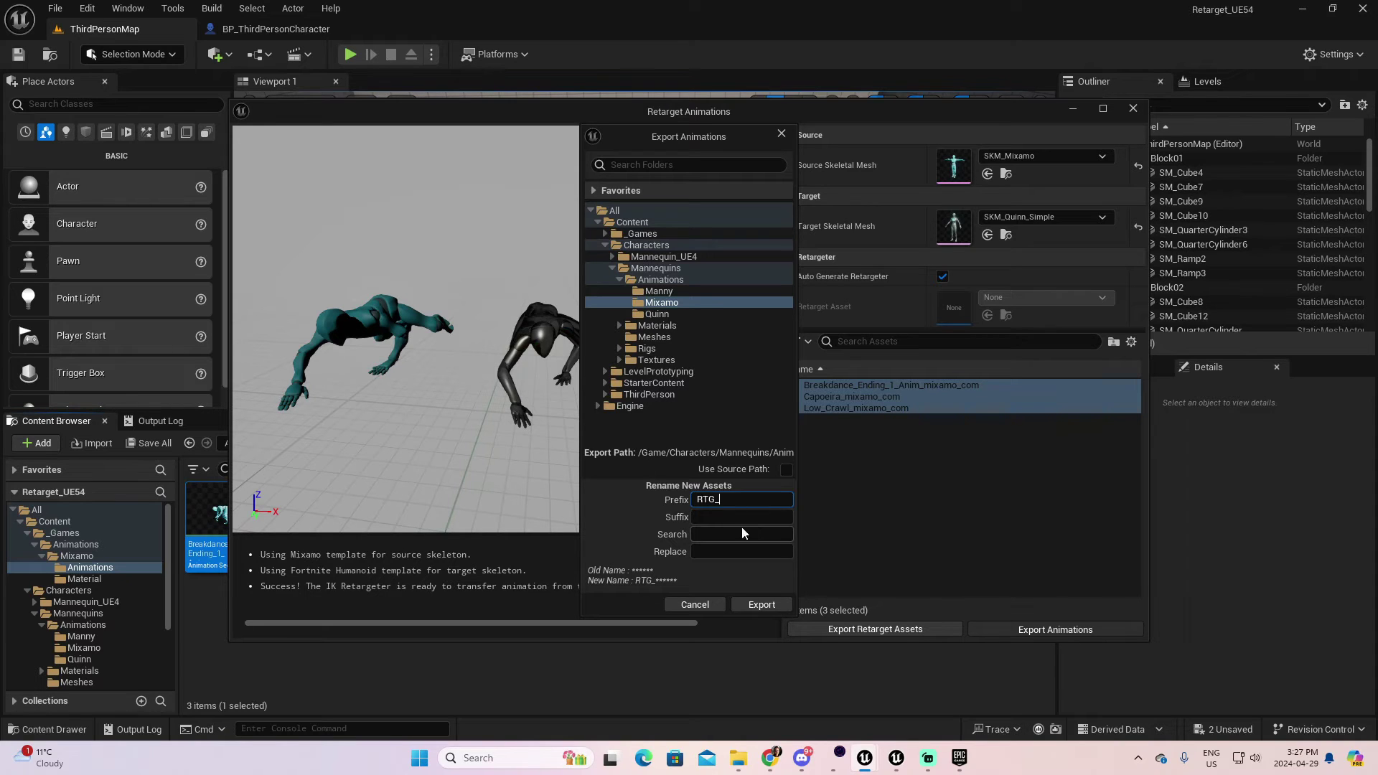
click(758, 605)
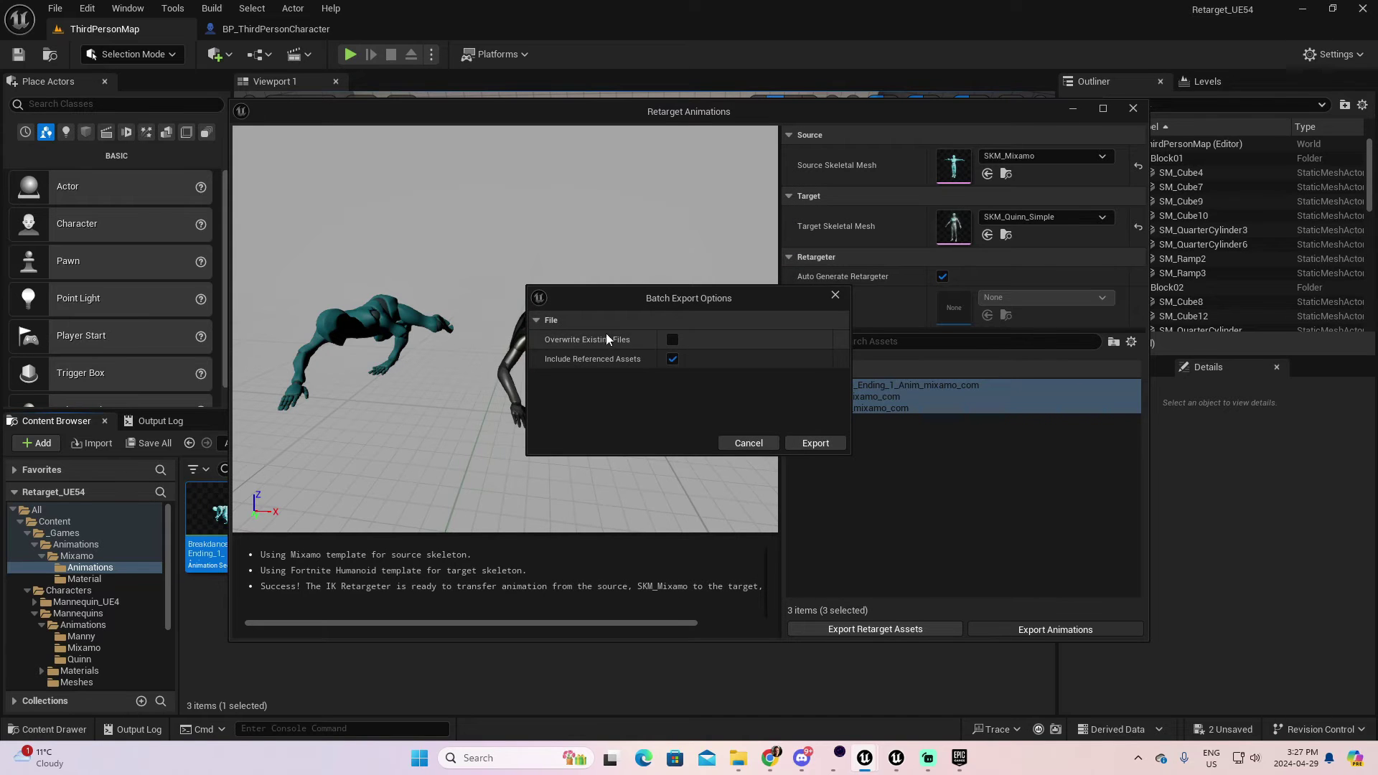
click(821, 444)
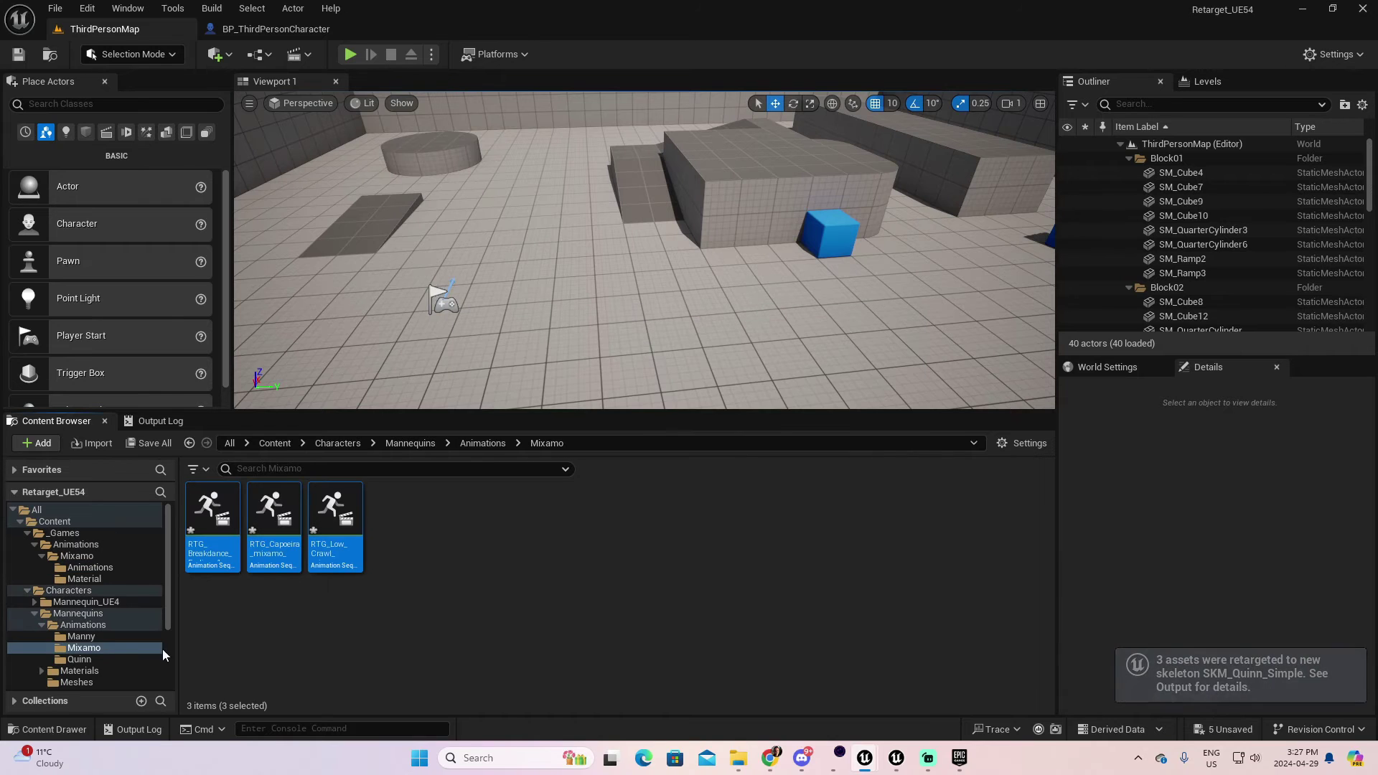
click(93, 648)
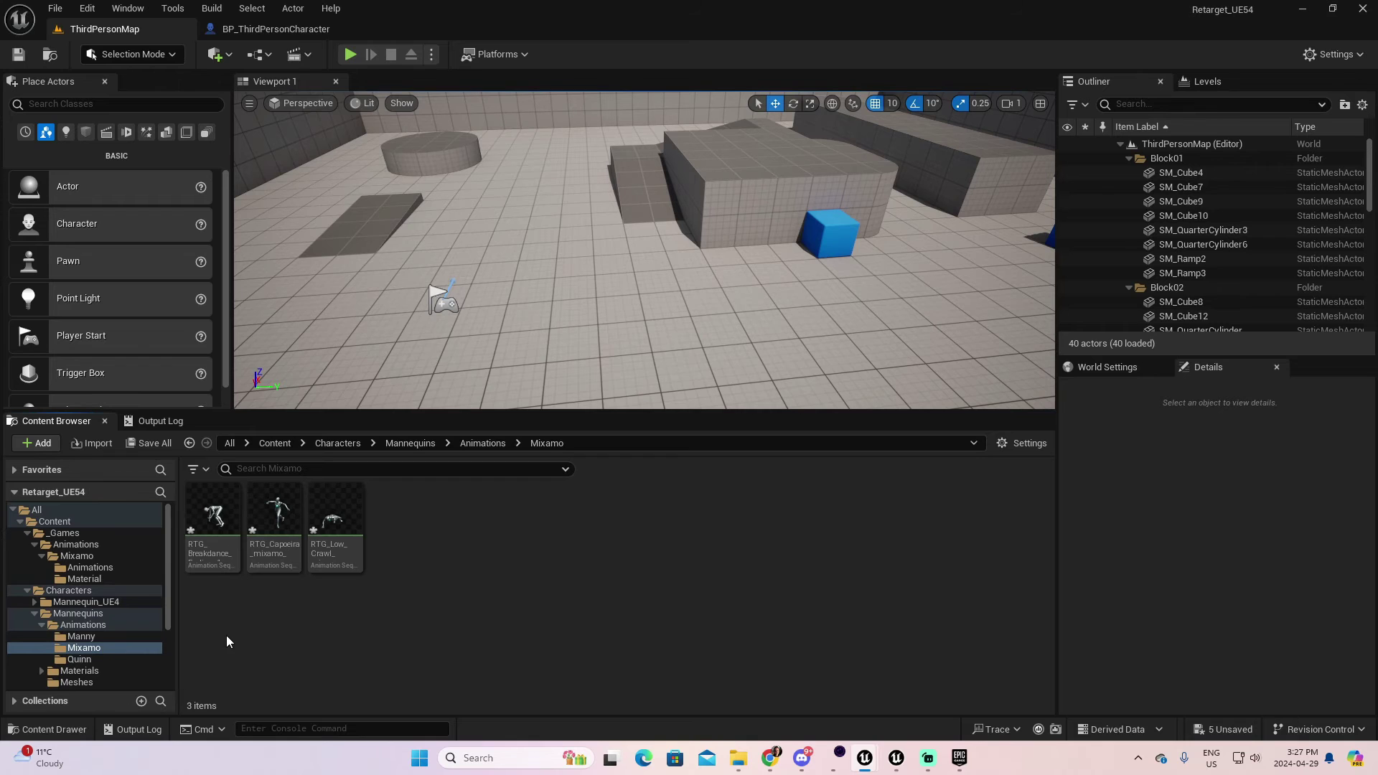
double_click(213, 513)
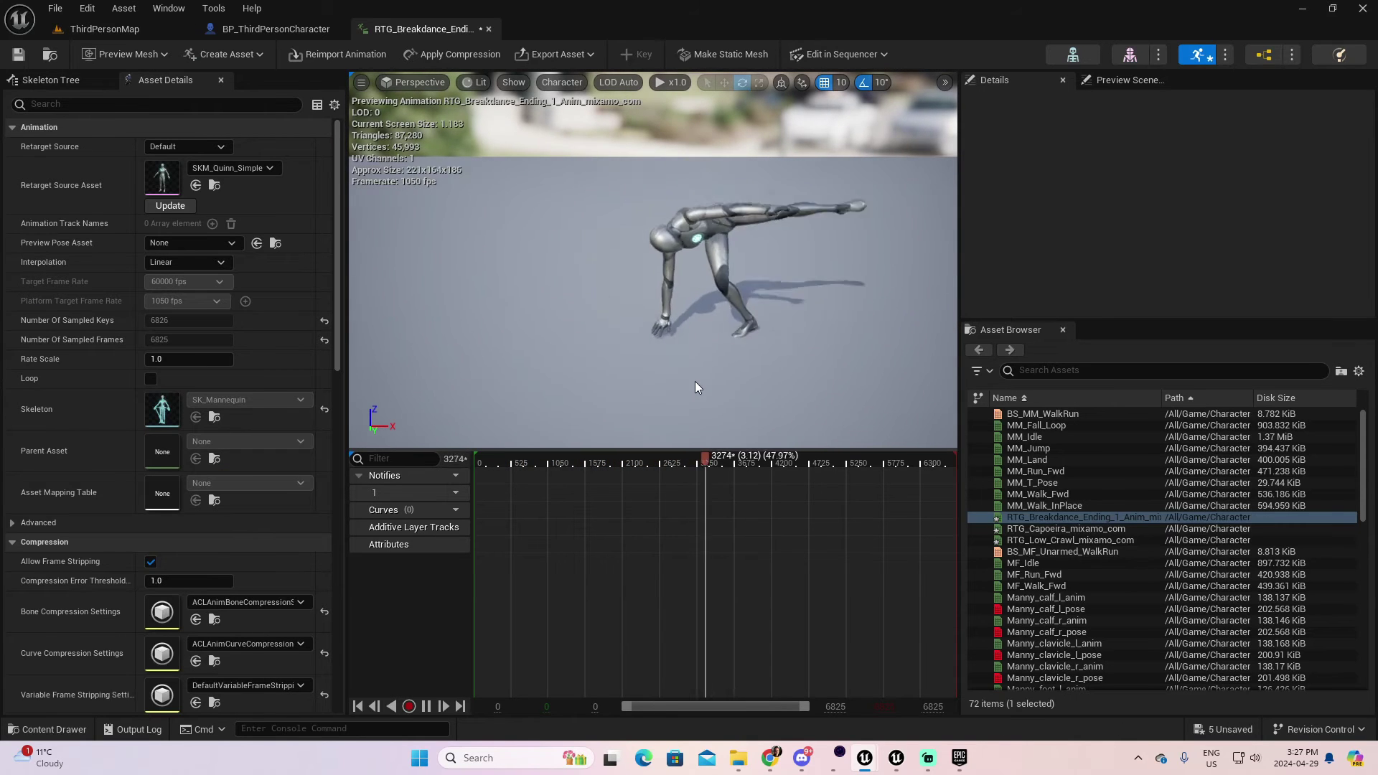
click(488, 29)
click(143, 28)
click(281, 517)
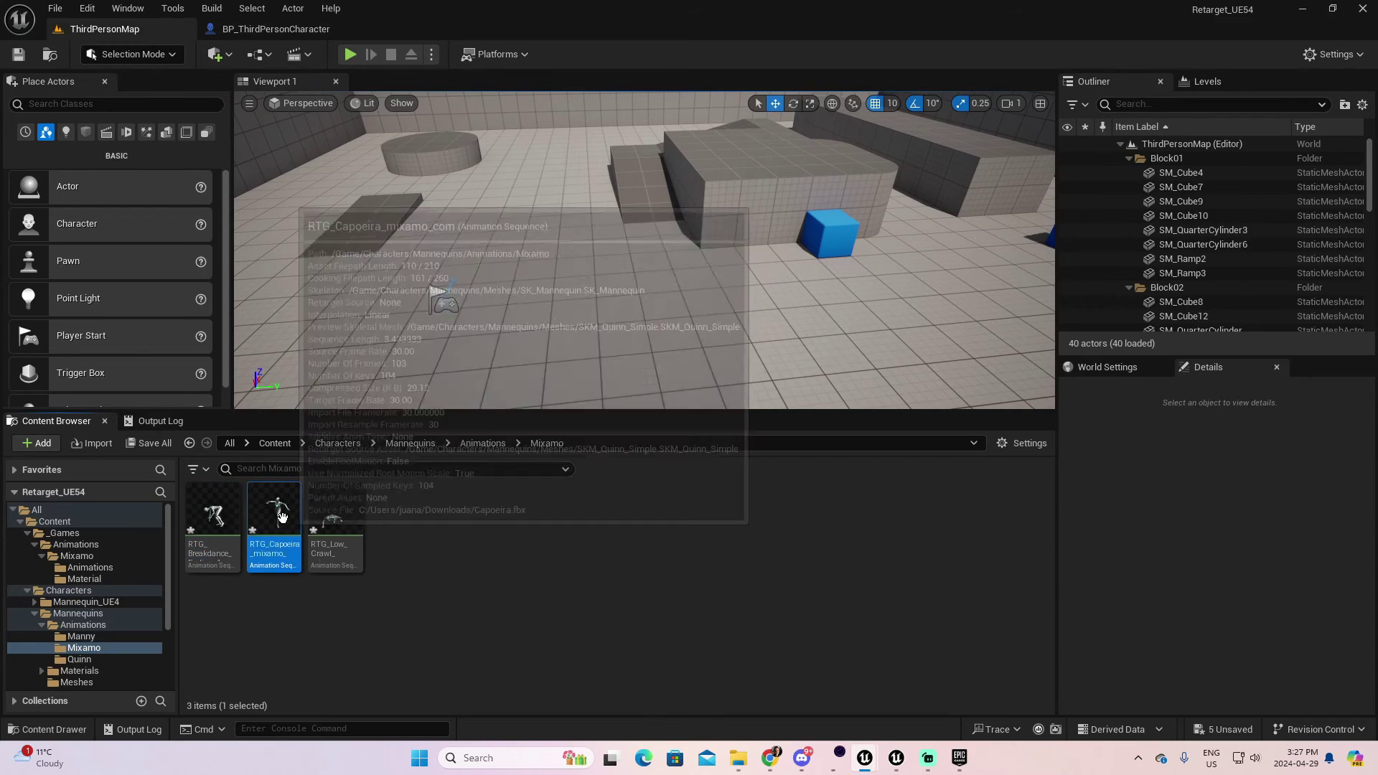
double_click(281, 517)
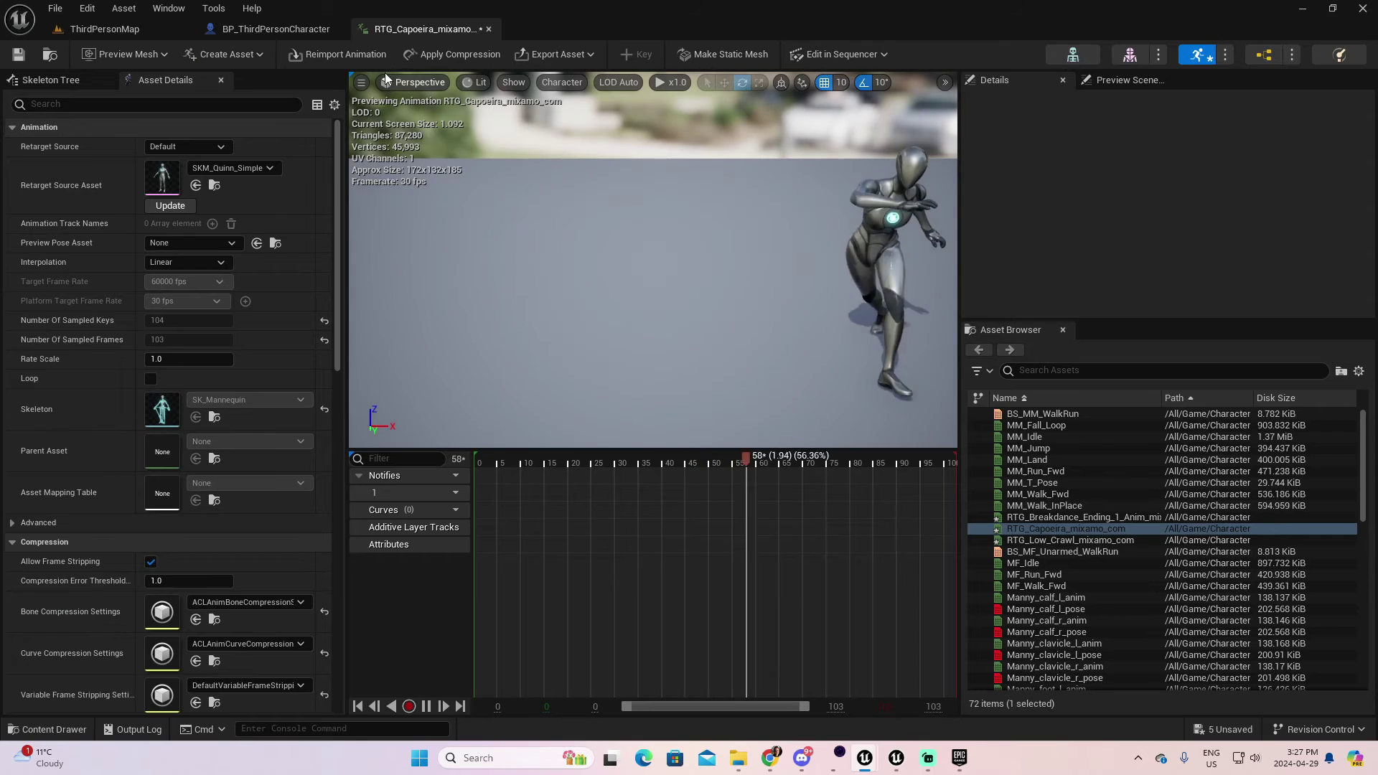
click(489, 29)
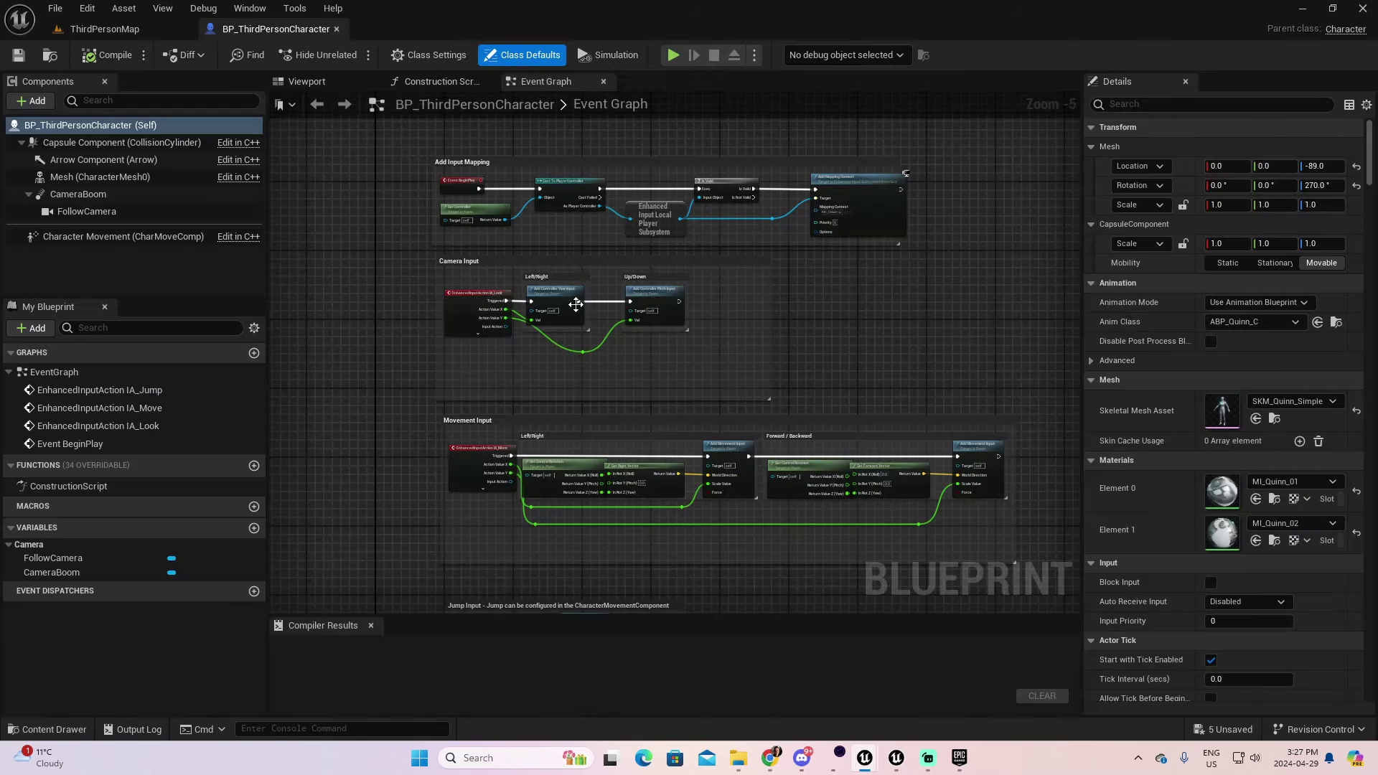
click(161, 27)
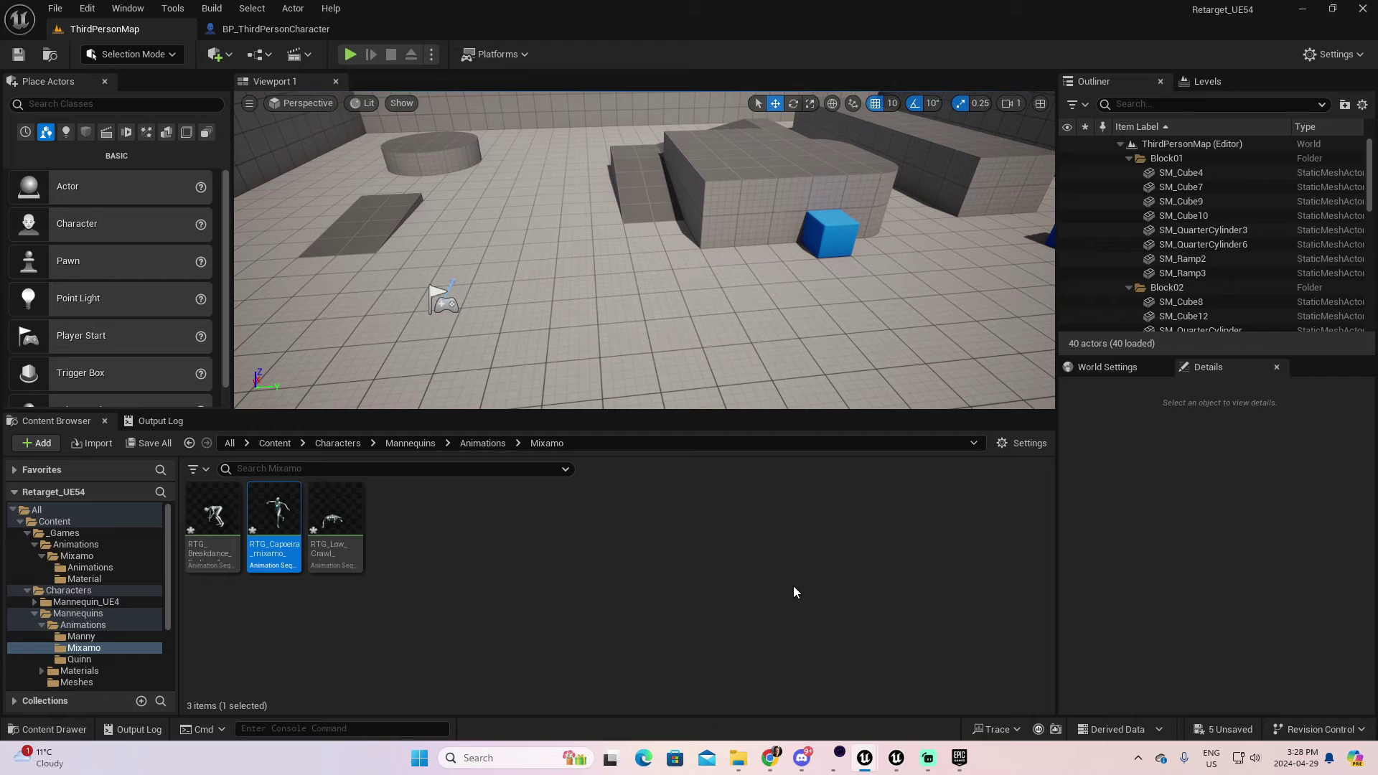
key(alt+Tab)
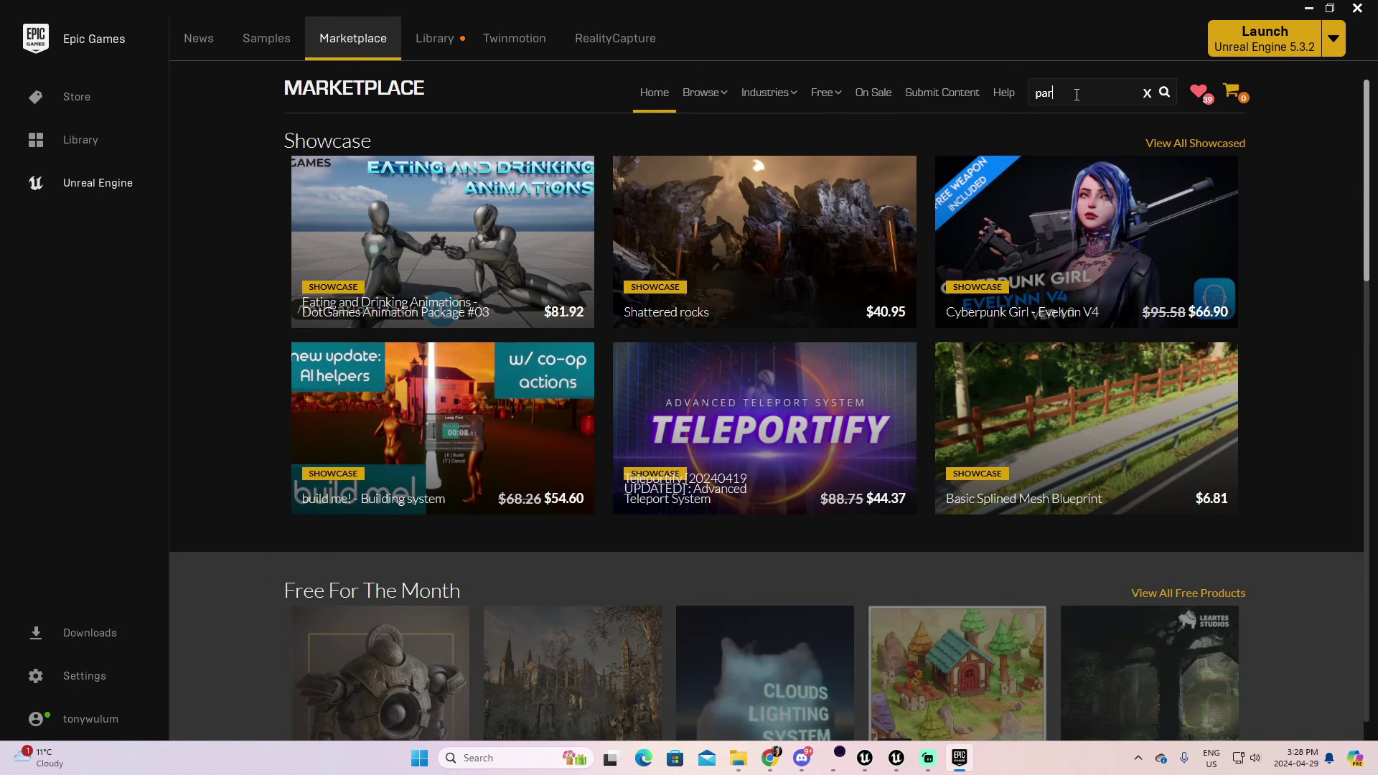
- Search the Marketplace for 'paragon' and open the Paragon: Yin product page
click(1077, 94)
text(paragon)
key(Return)
scroll(861, 486, down, 2)
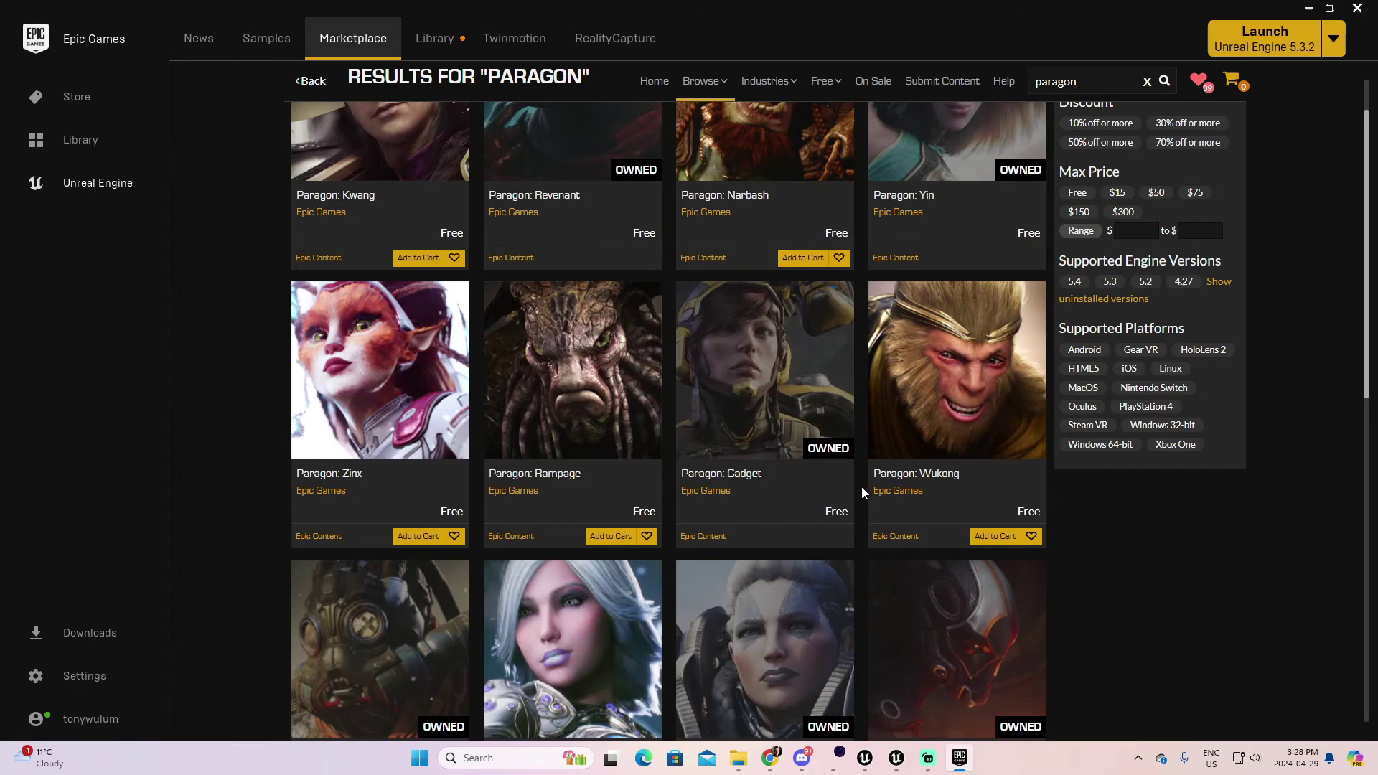
scroll(863, 485, up, 2)
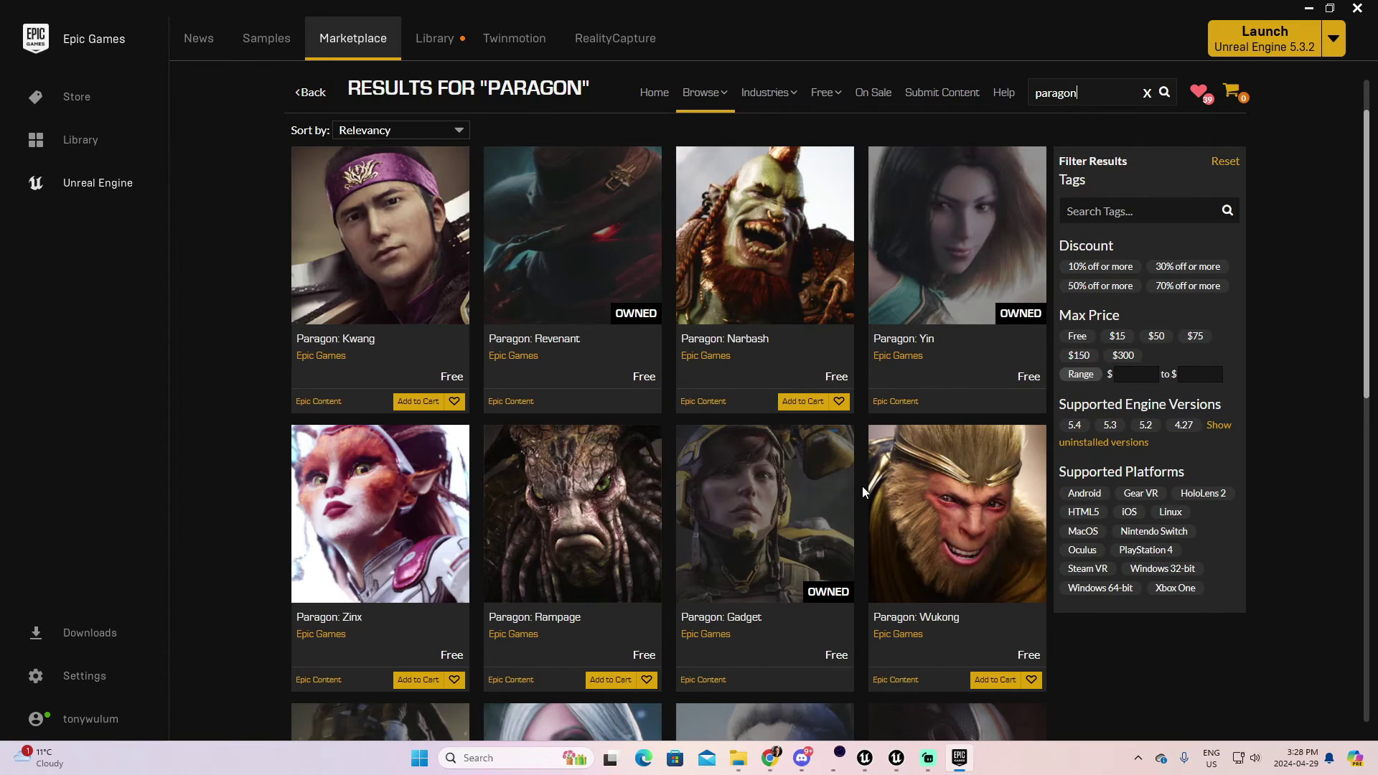
click(955, 247)
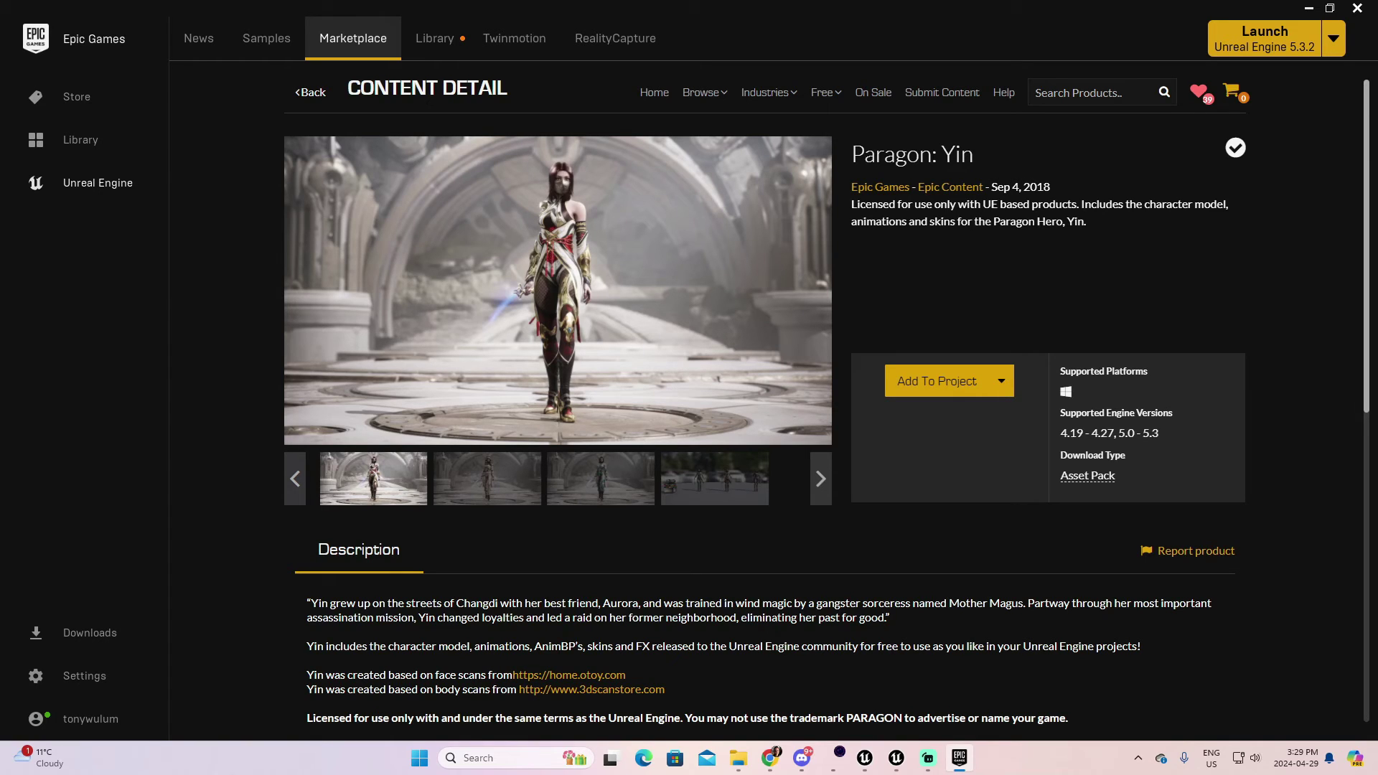
drag(1377, 115, 923, 156)
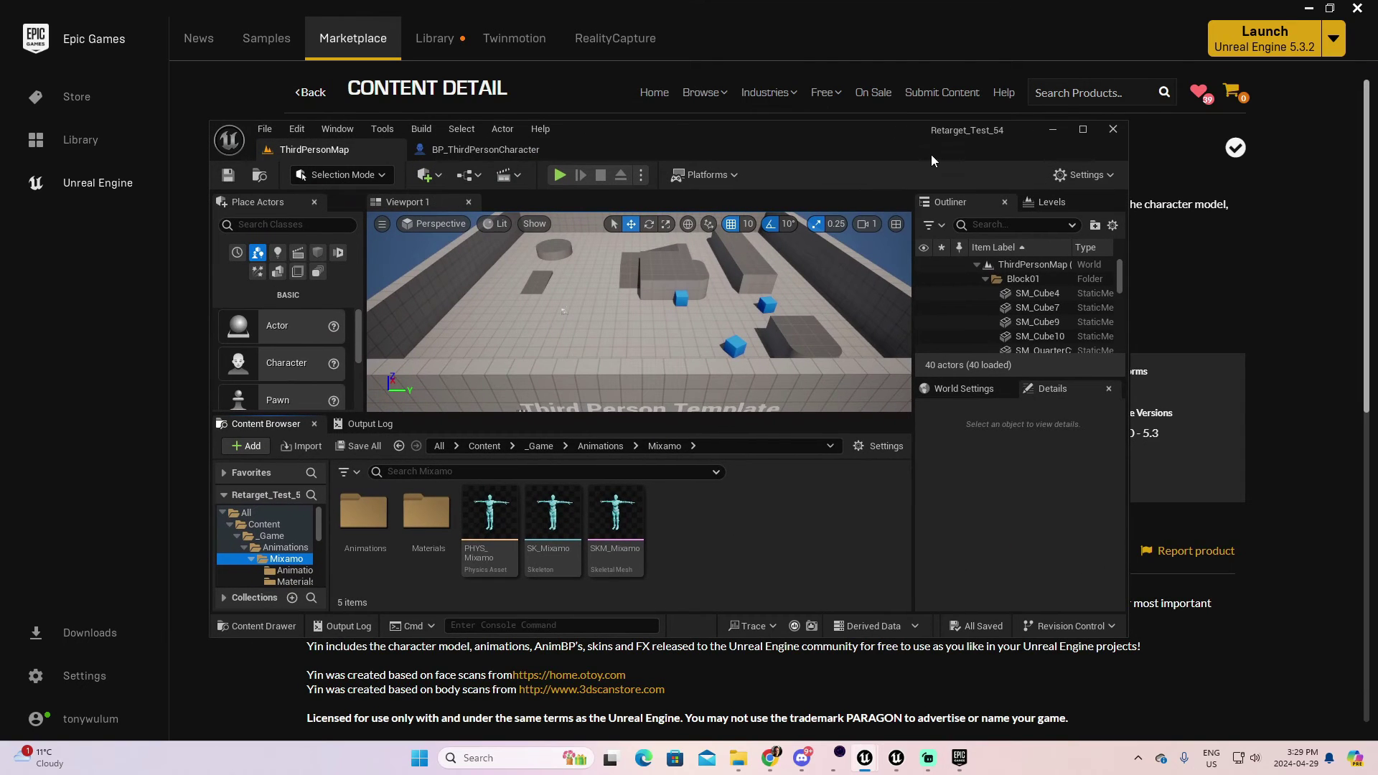
click(1083, 129)
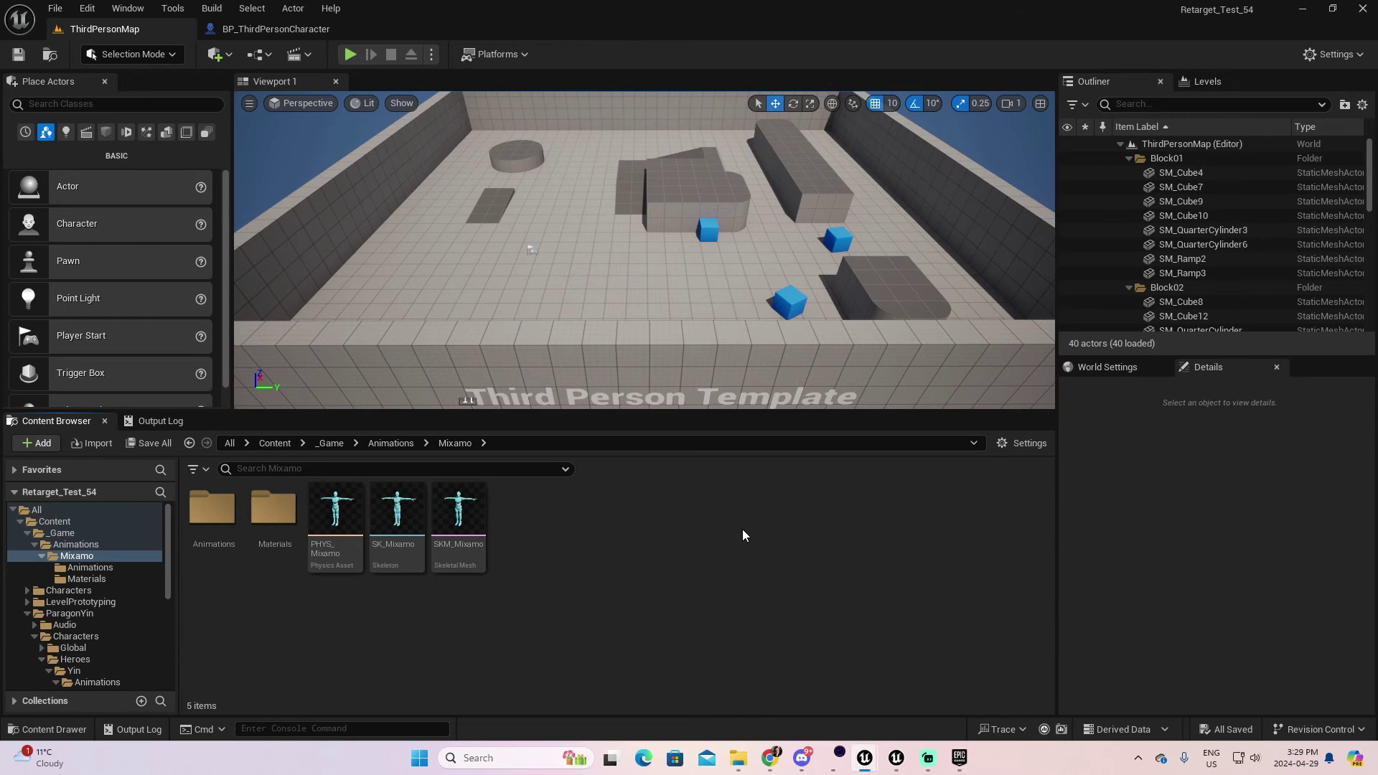
click(68, 614)
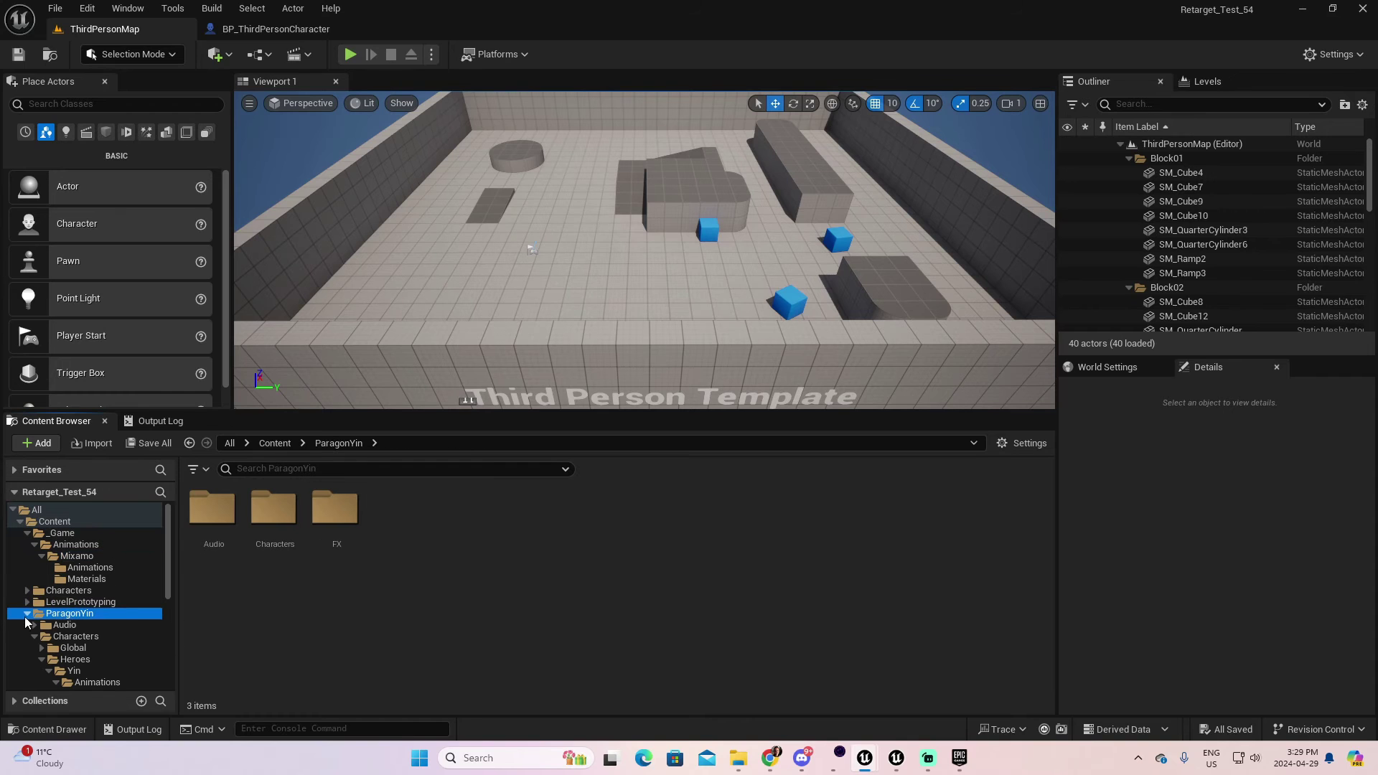
click(26, 614)
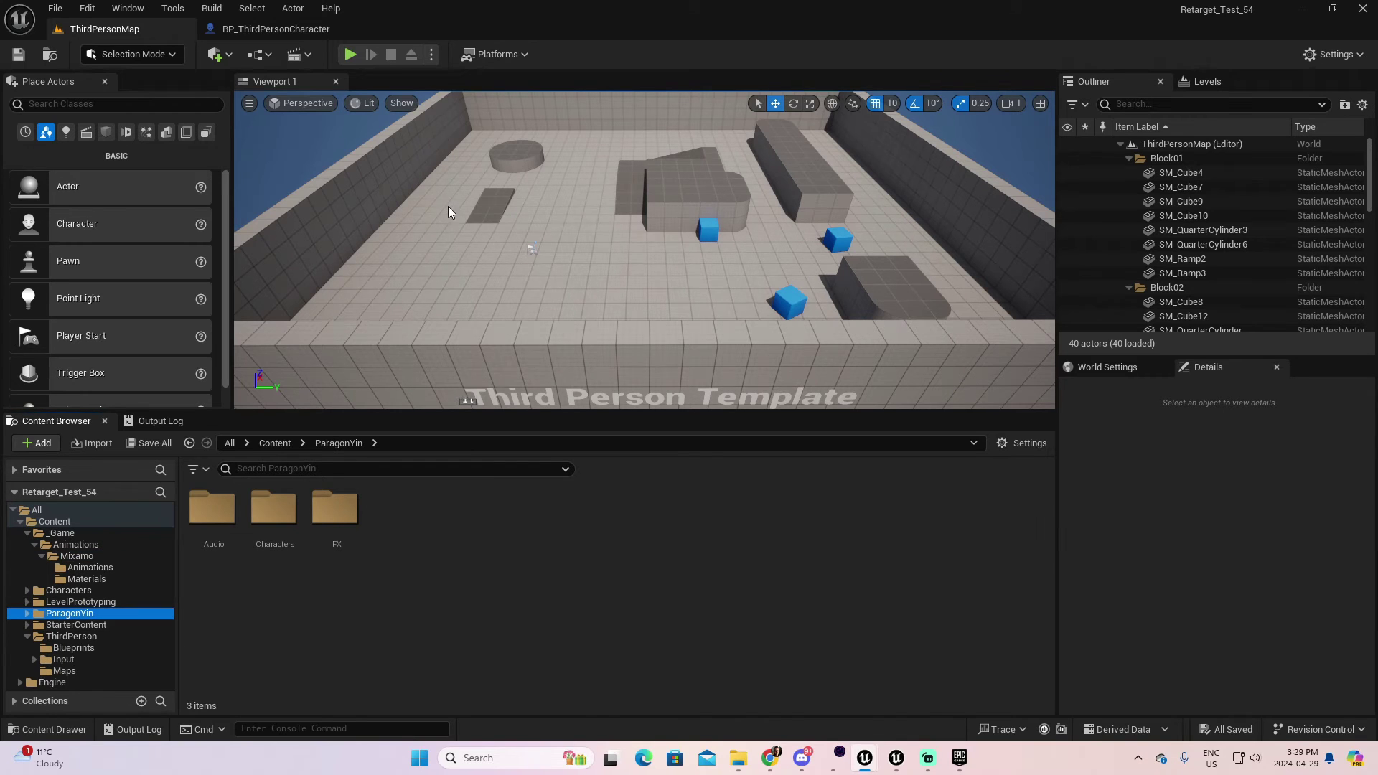
key(alt+Tab)
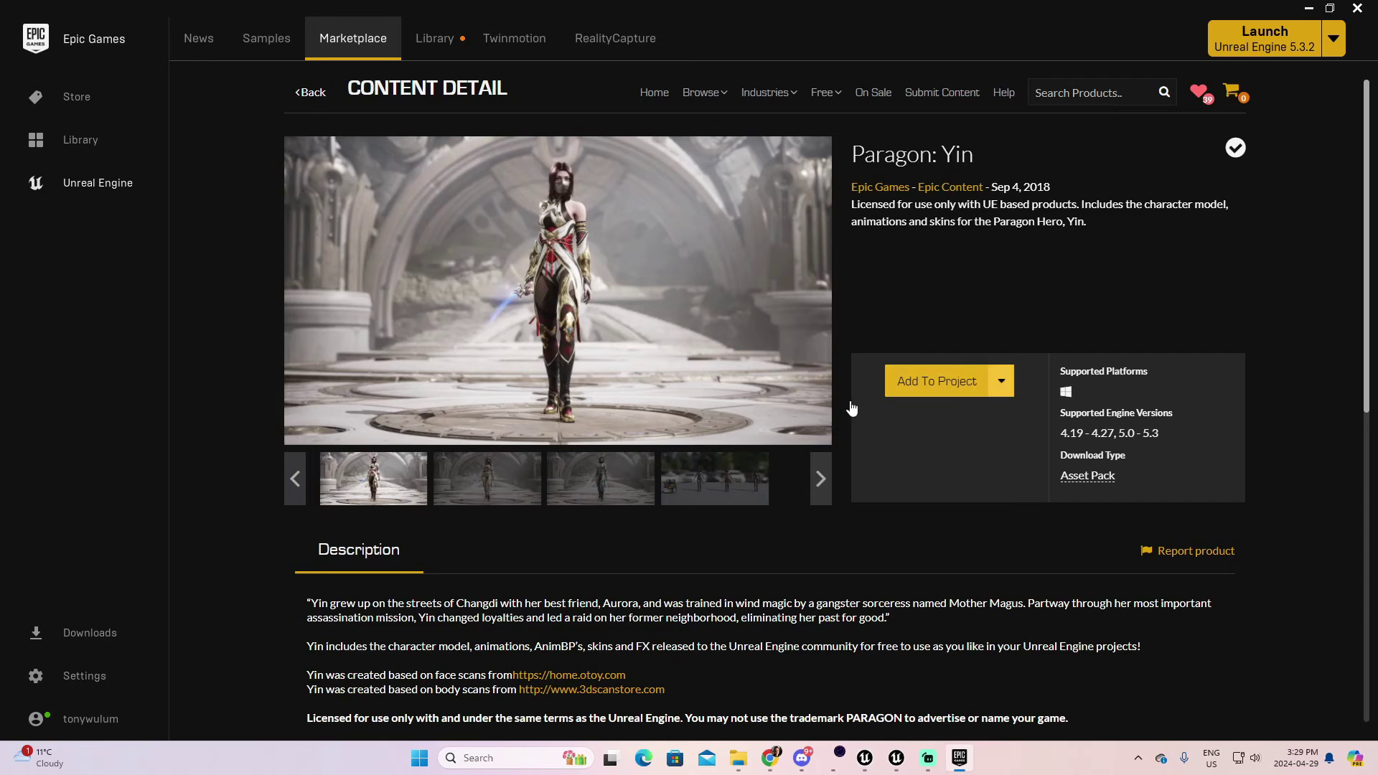
- Cancel adding Paragon: Yin to a project and expand the ParagonYin folder in the editor
click(945, 386)
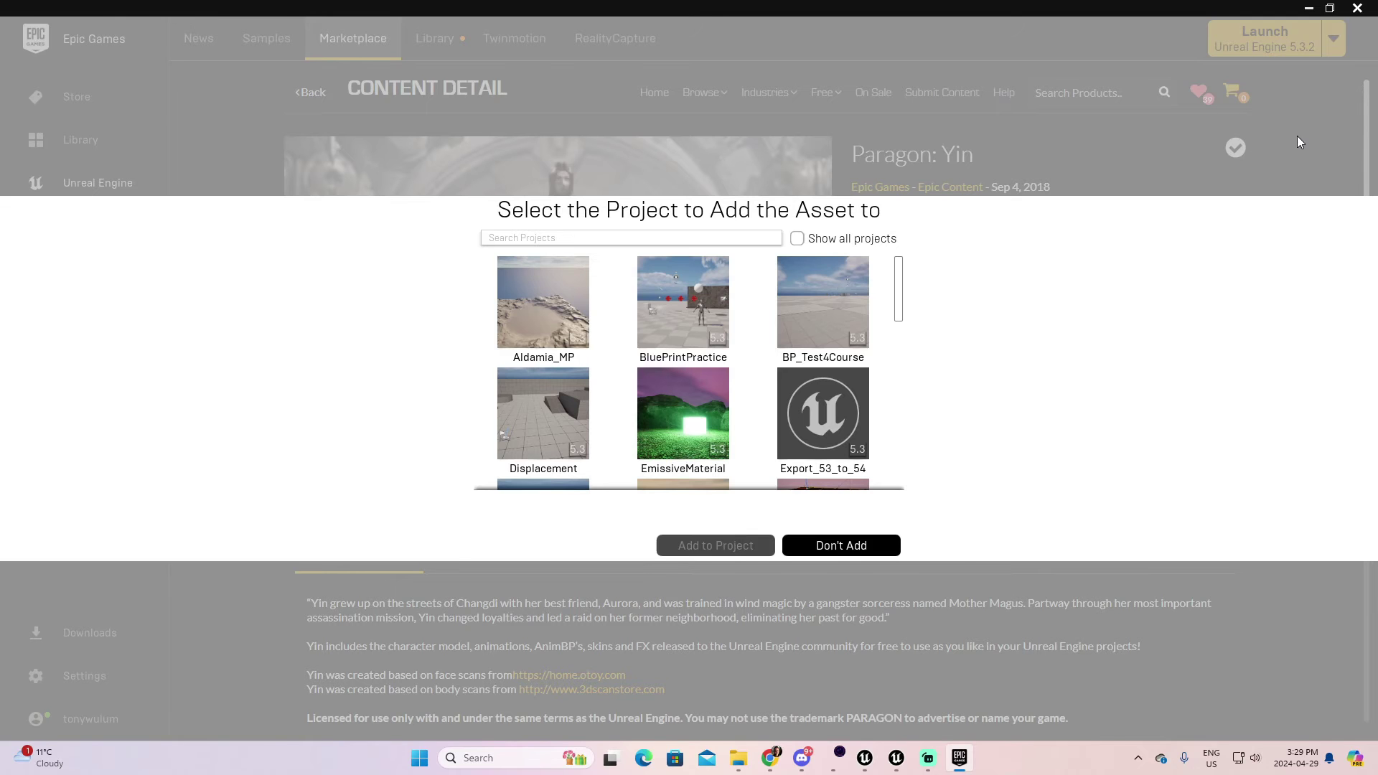
click(1358, 7)
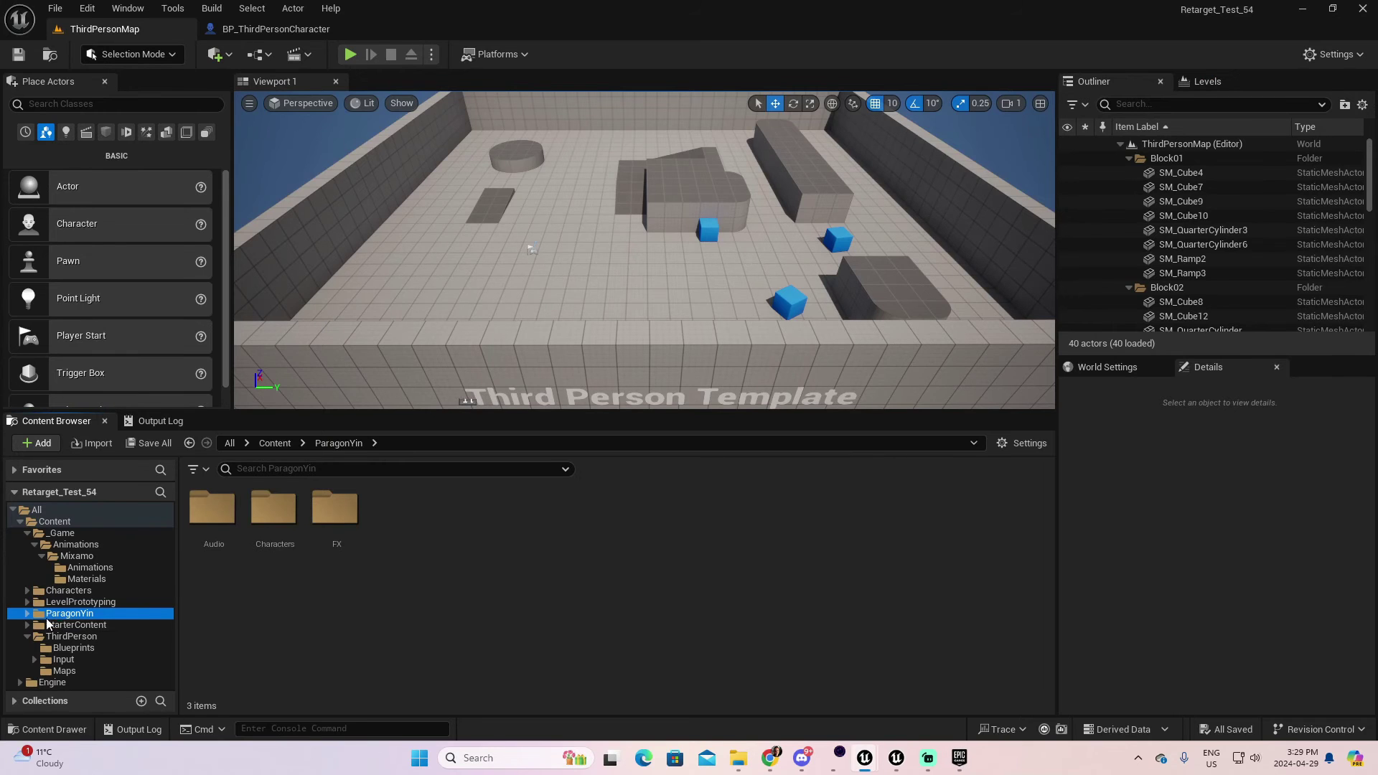
click(27, 613)
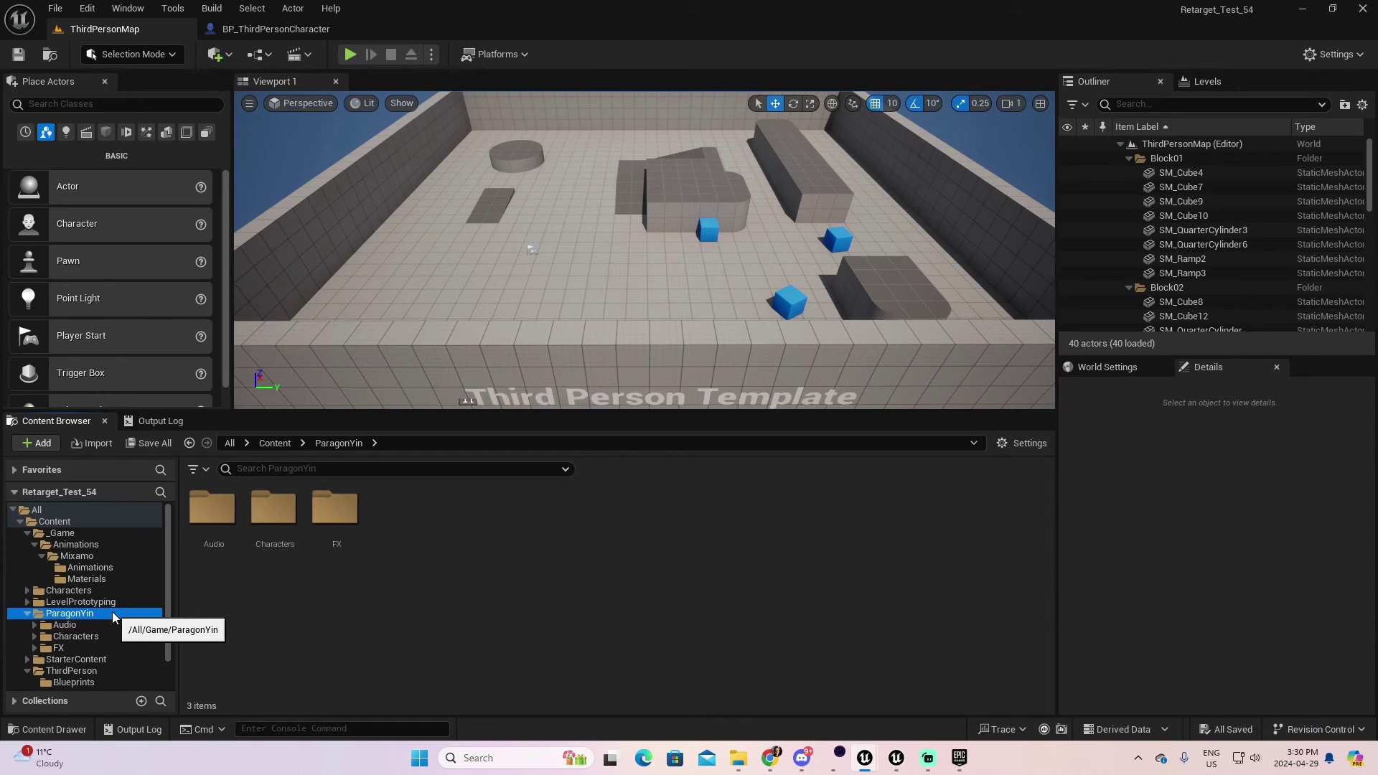
- Migrate the ParagonYin folder into UnrealWorkingProjects/Retarget_UE54/Content
right_click(82, 616)
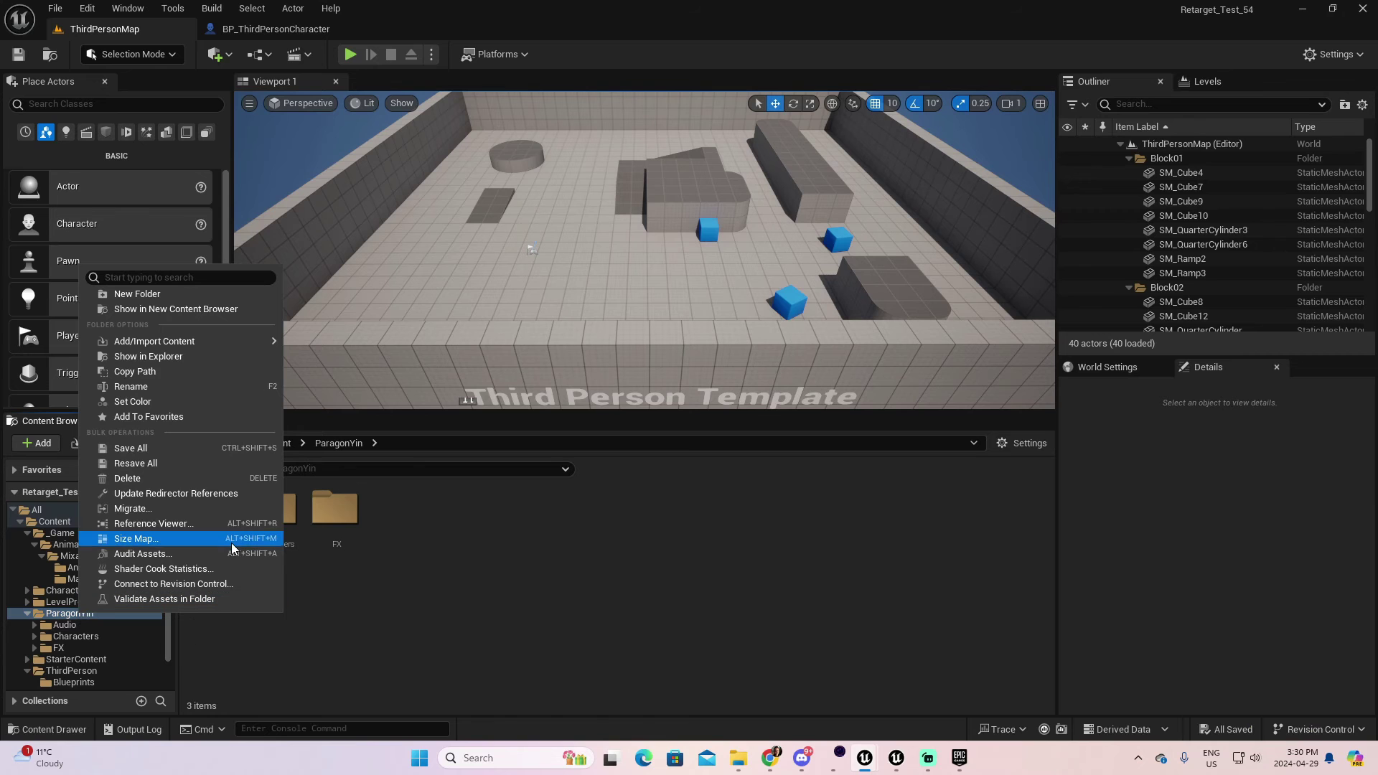
click(136, 508)
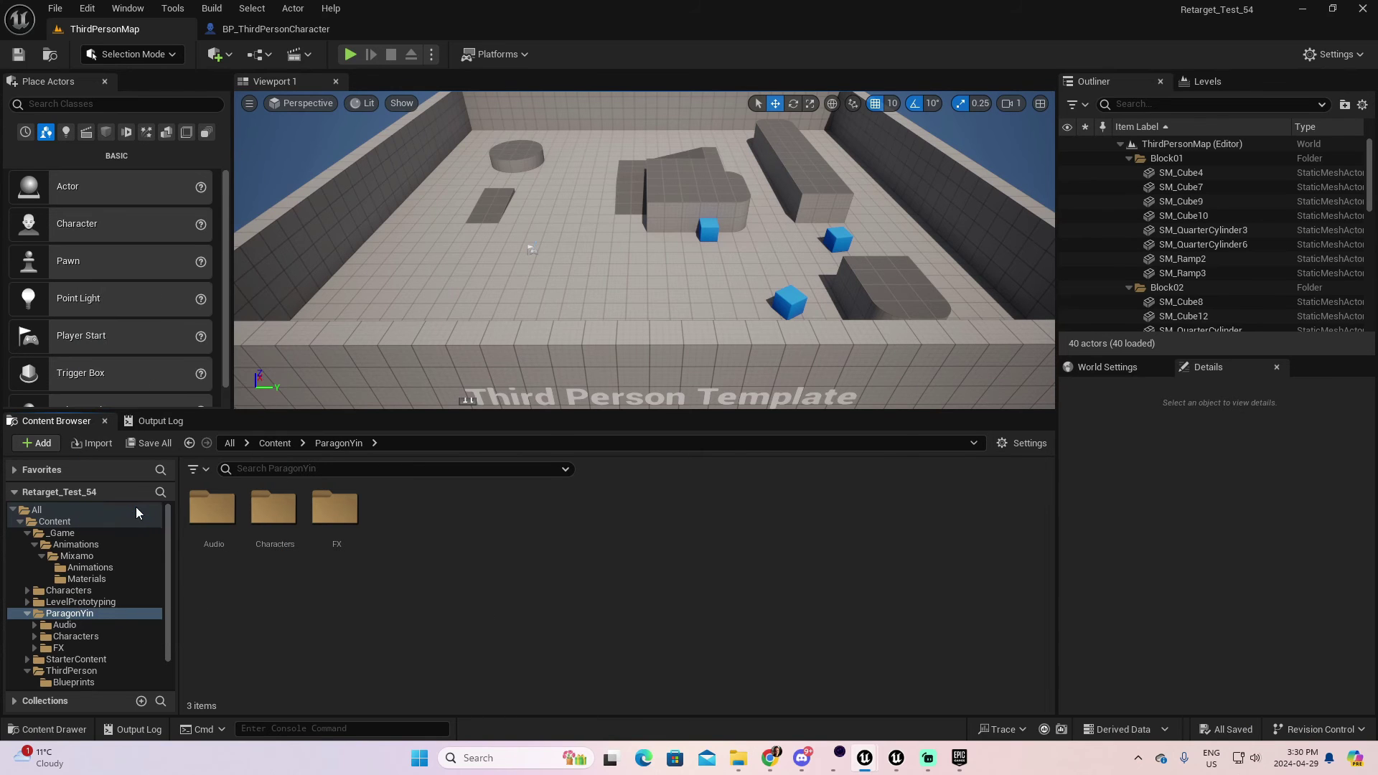
click(792, 552)
click(707, 143)
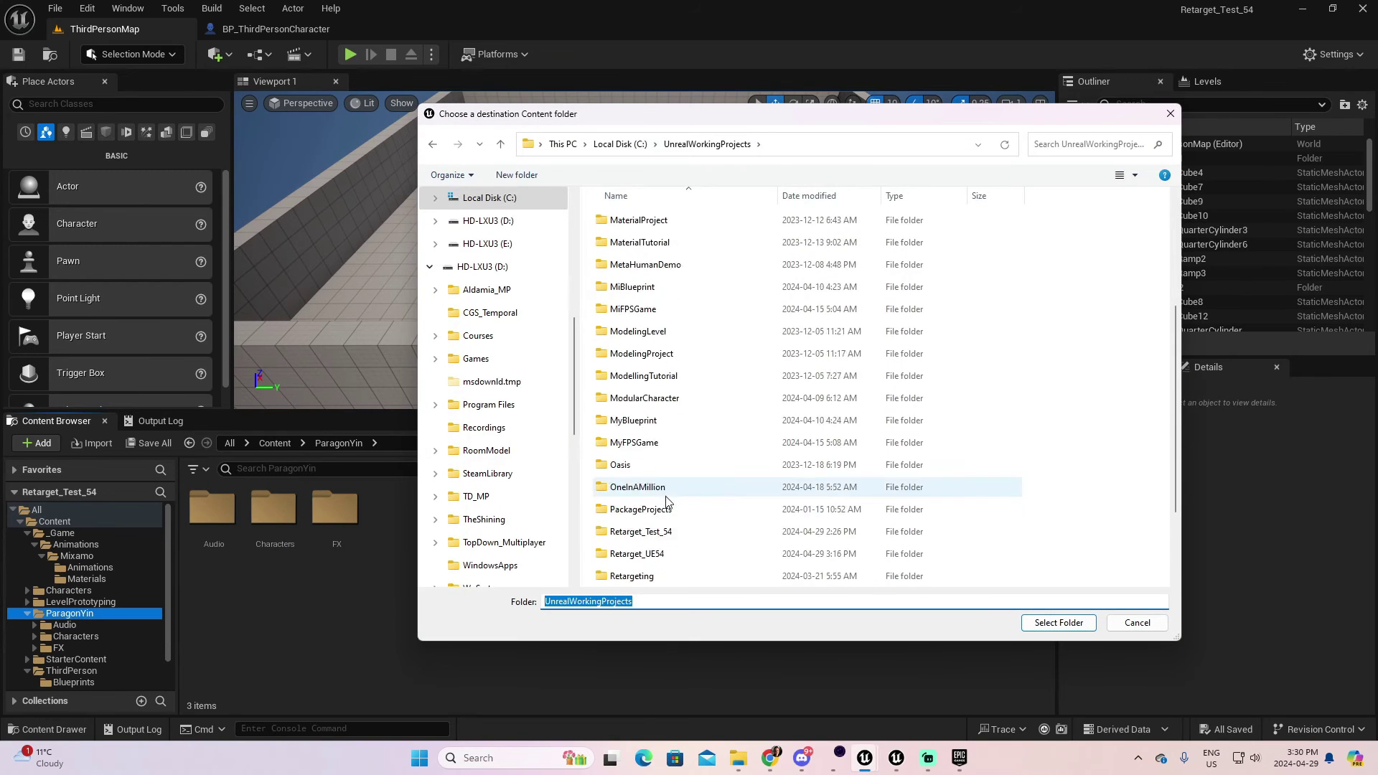
double_click(635, 452)
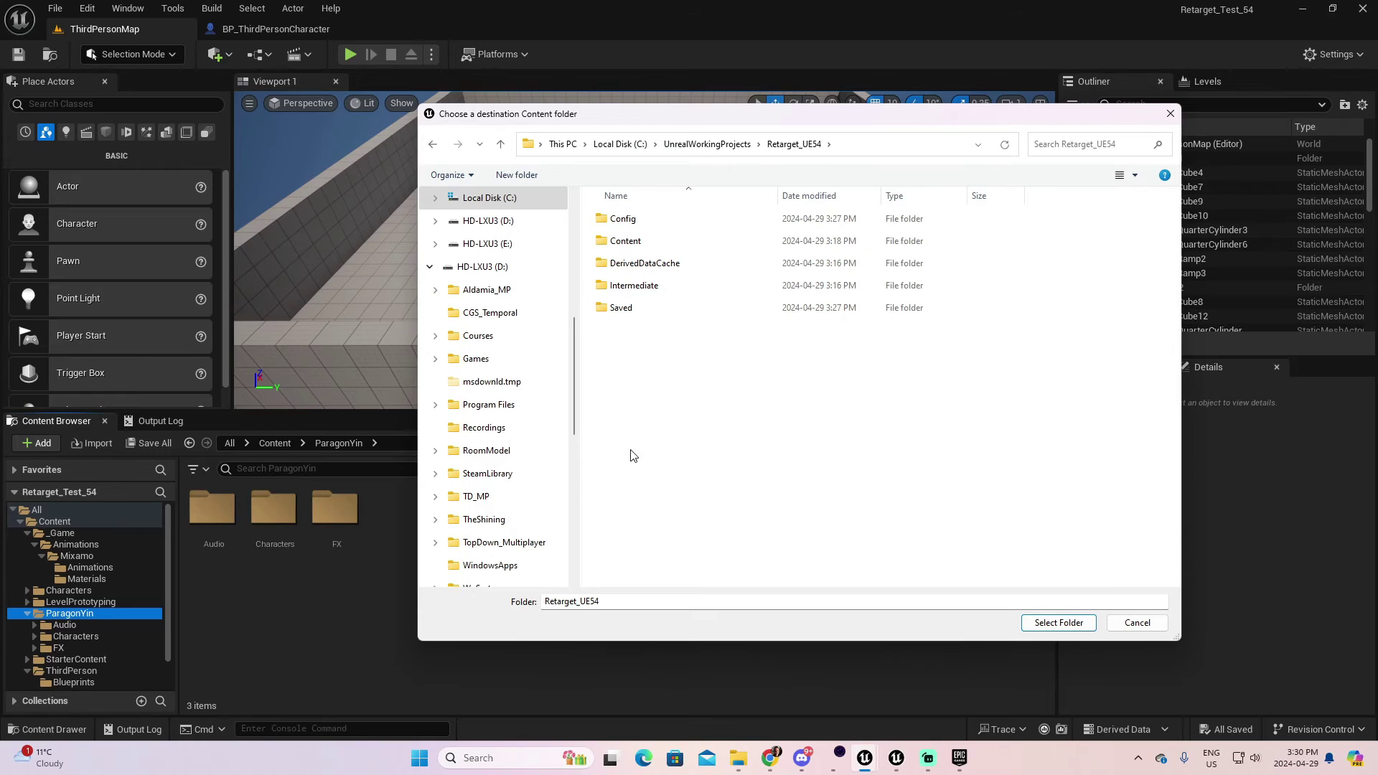
double_click(625, 240)
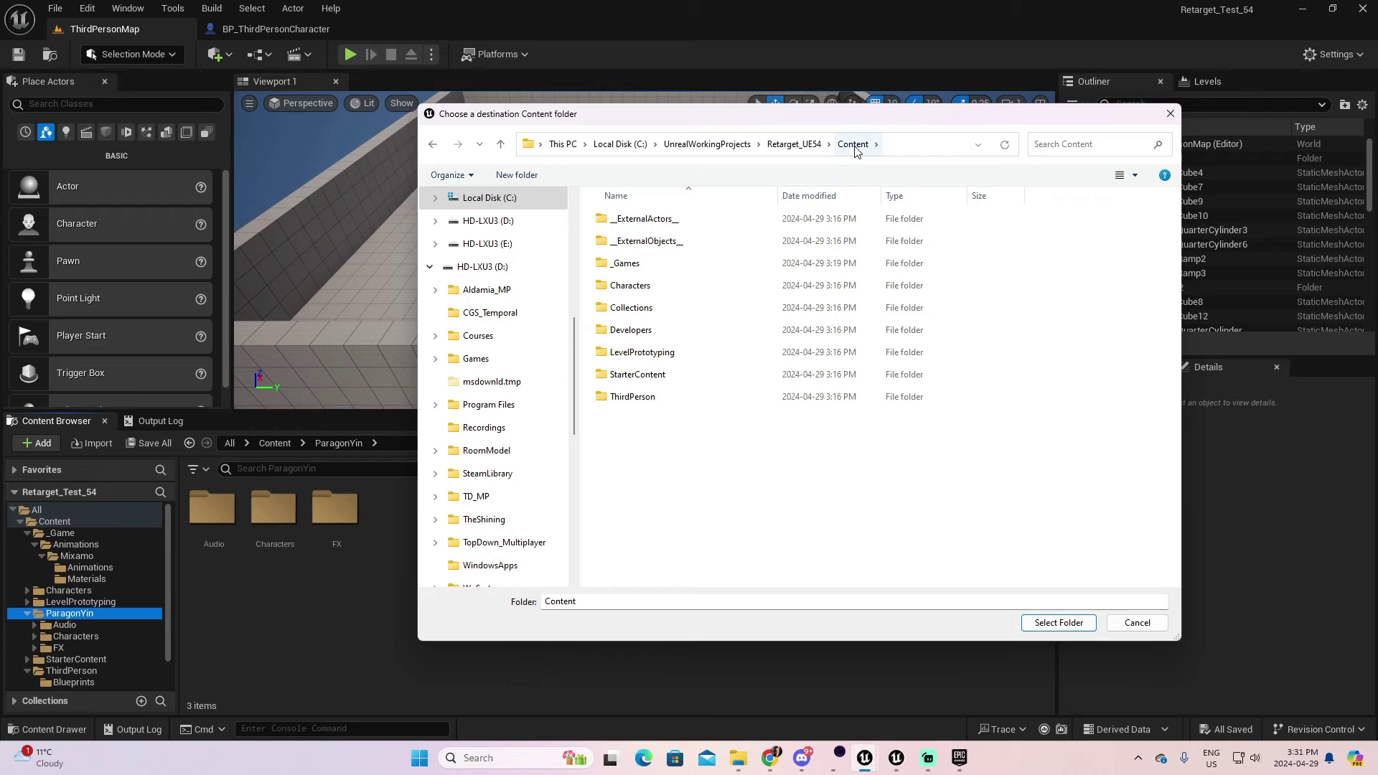
click(1059, 622)
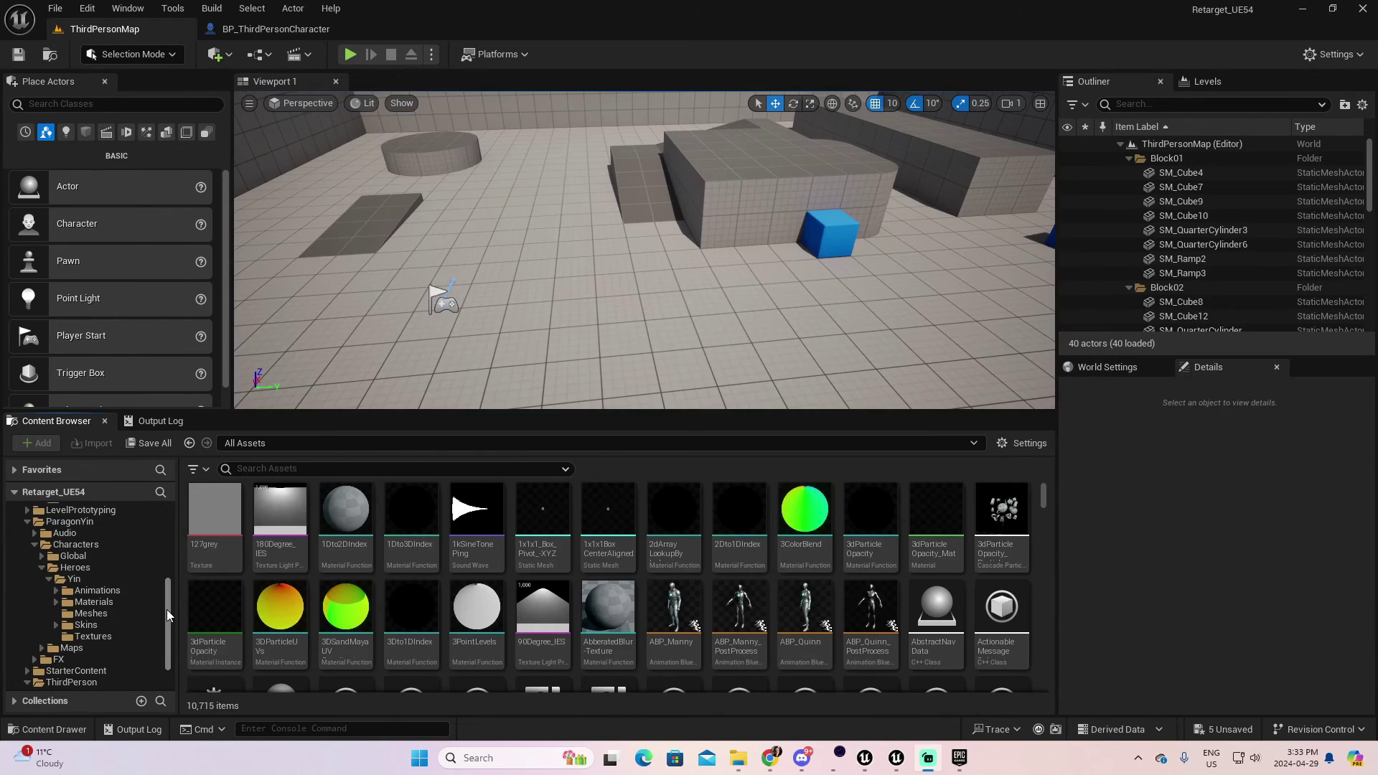
- Create a Mixamo folder inside ParagonYin's Yin Animations folder
scroll(166, 610, up, 3)
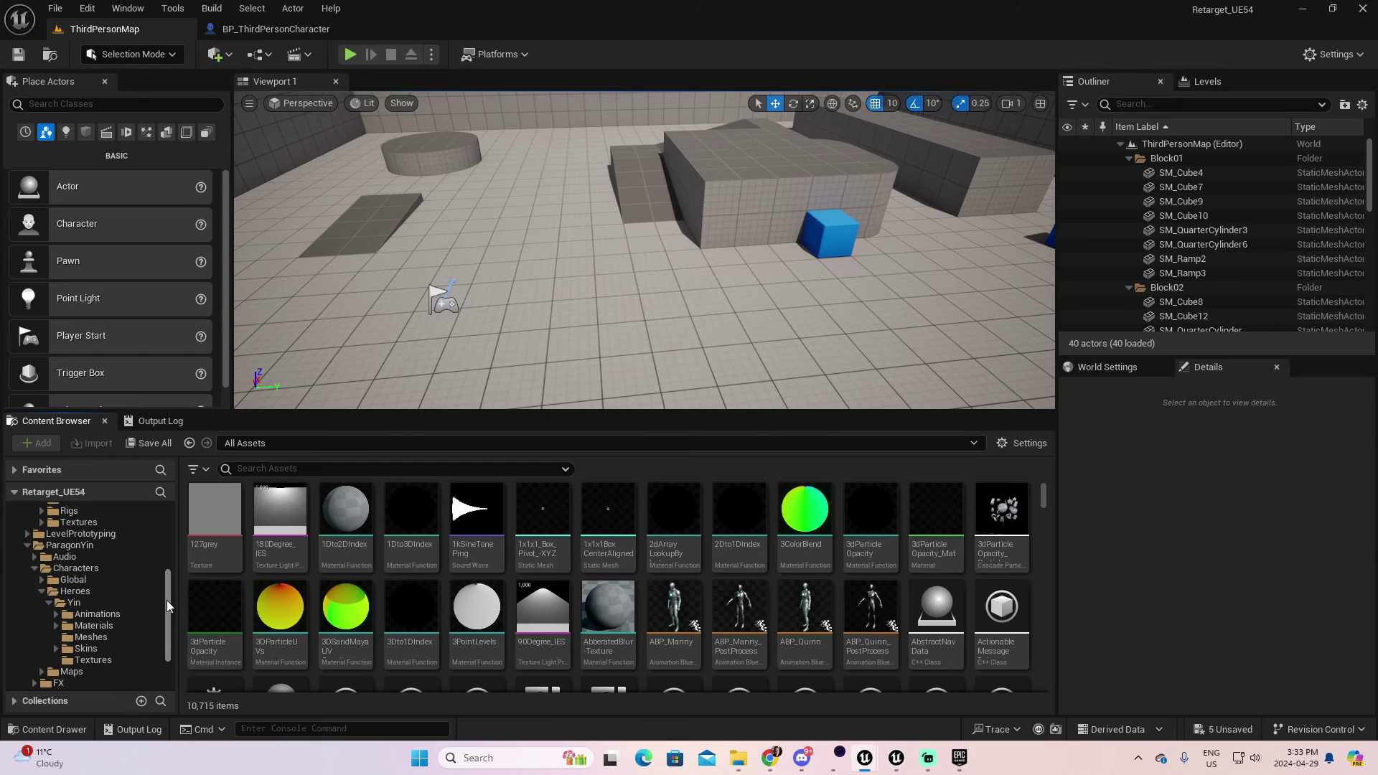
scroll(168, 595, down, 2)
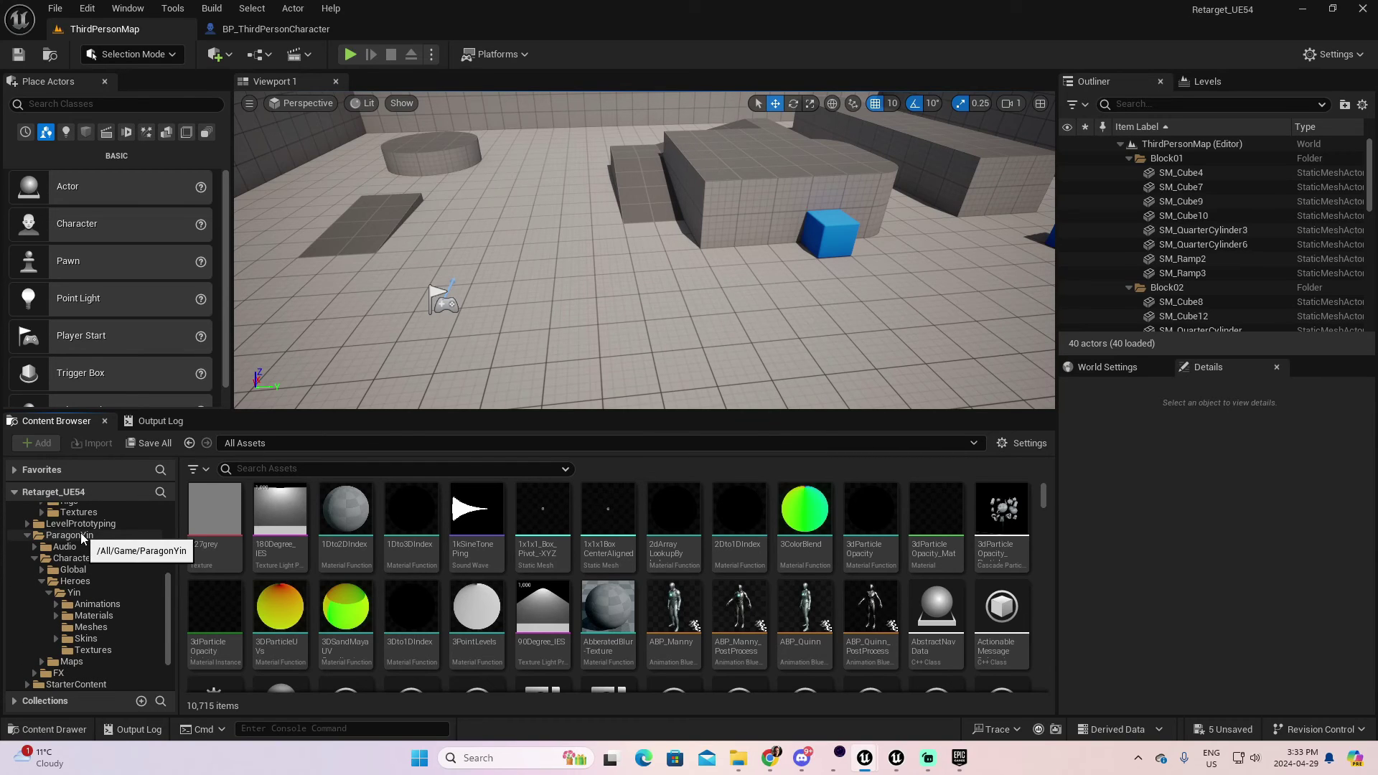
click(32, 537)
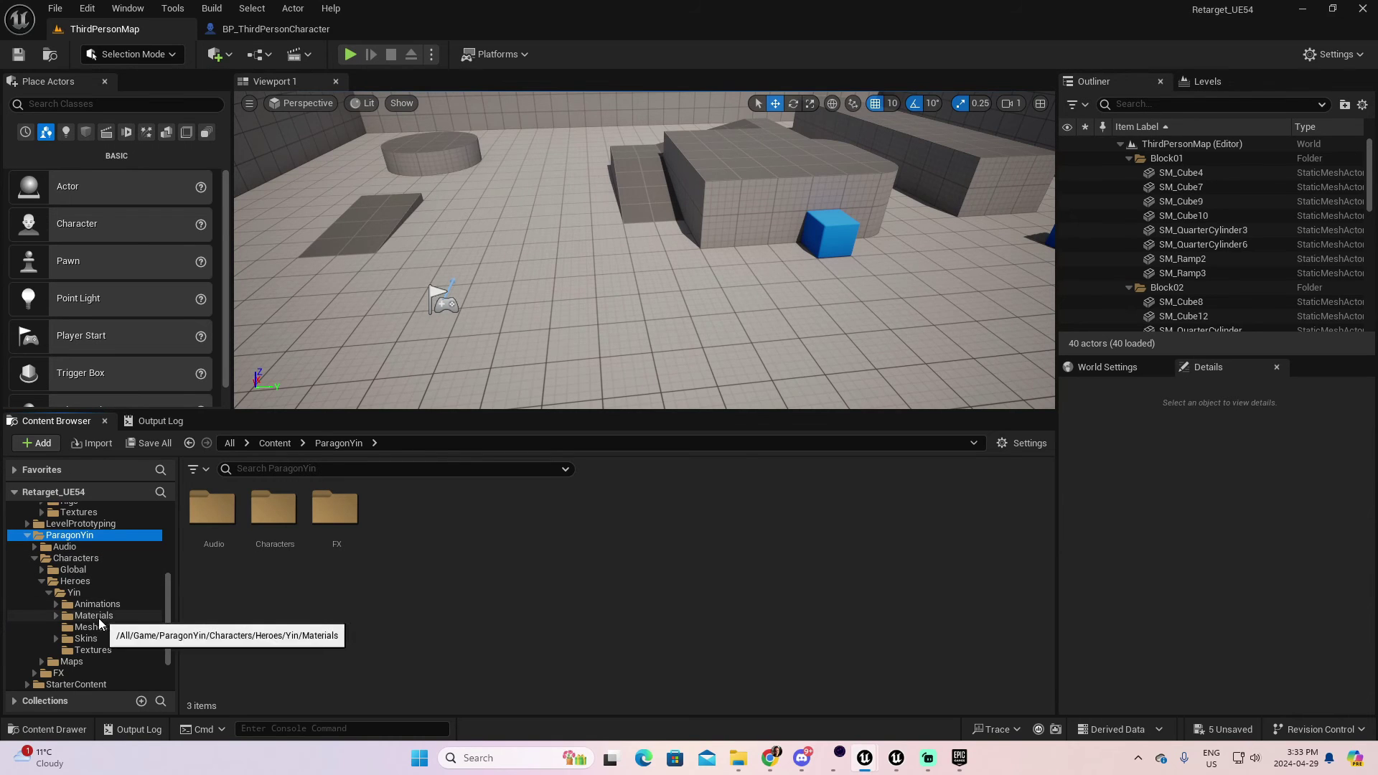
click(82, 607)
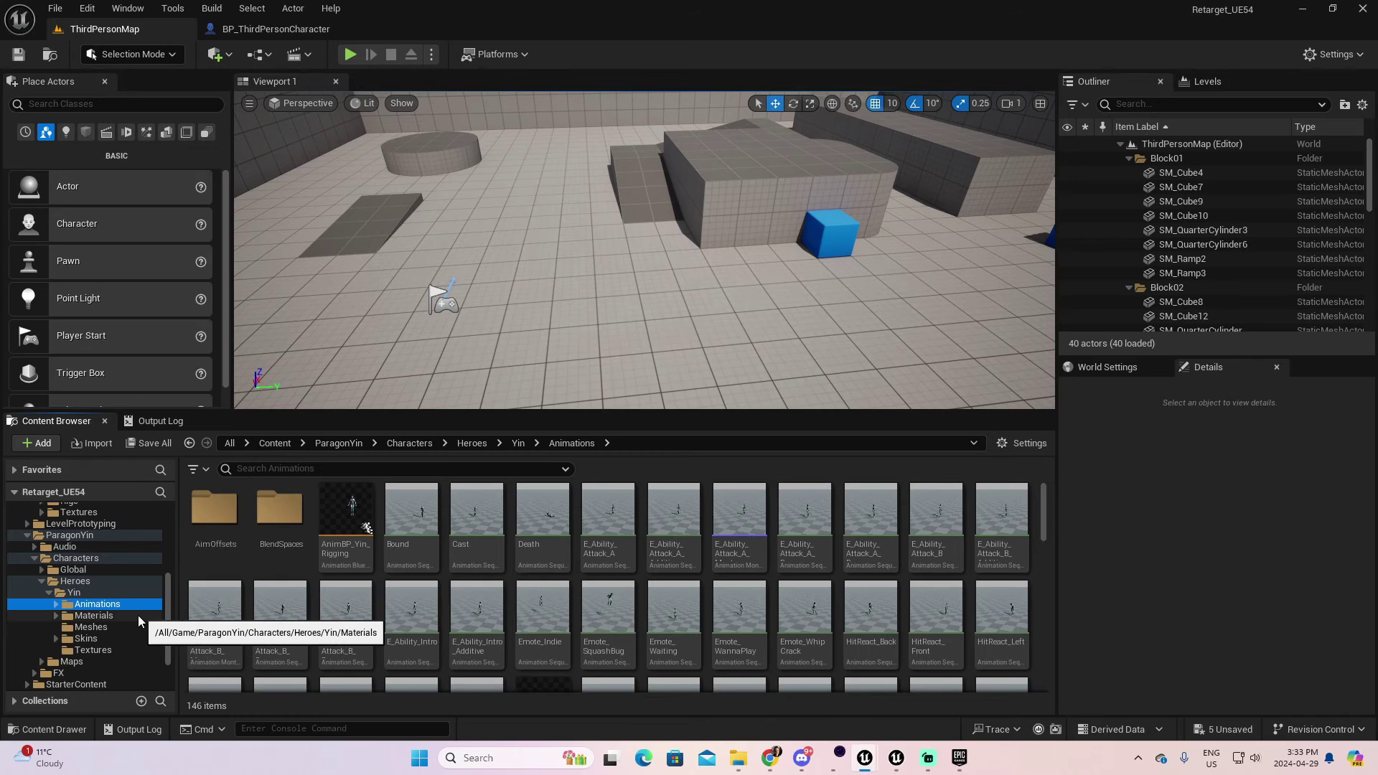
right_click(117, 605)
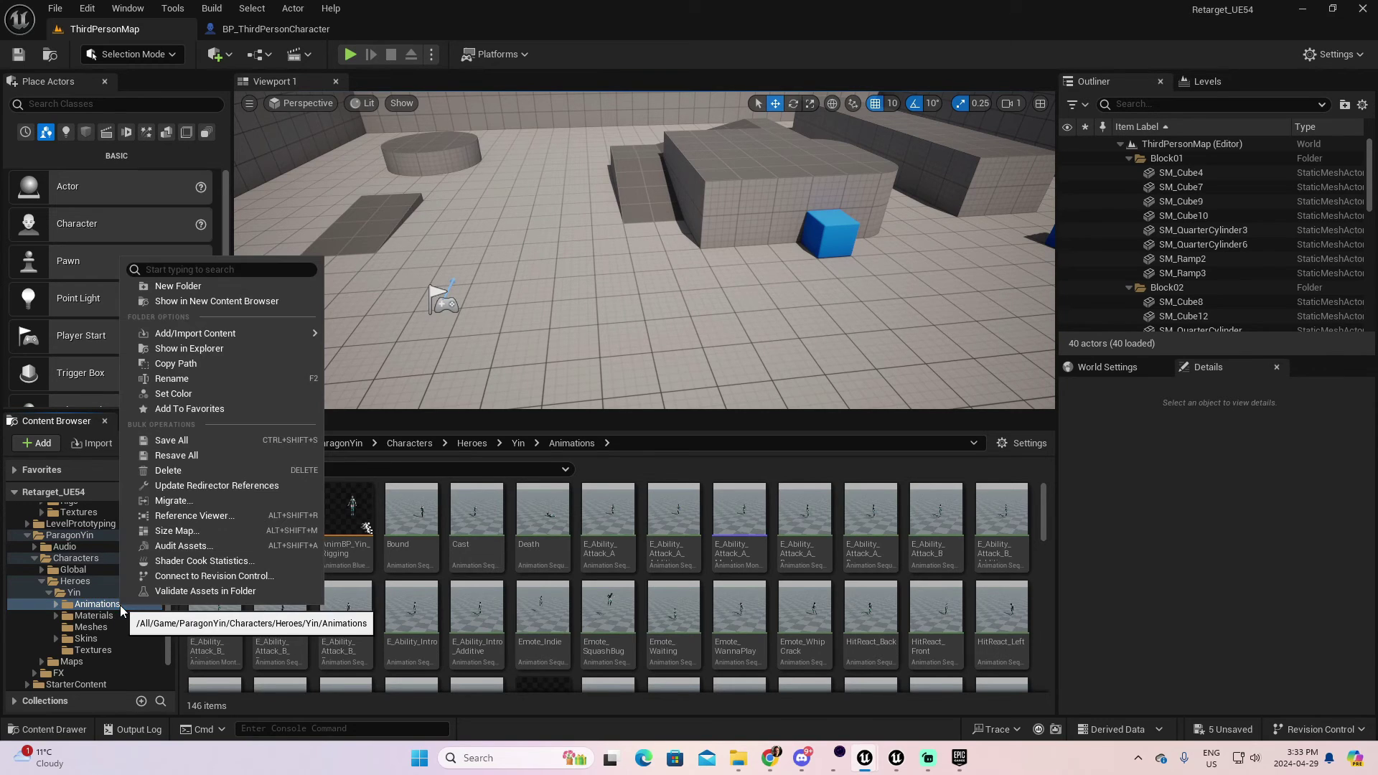
click(178, 285)
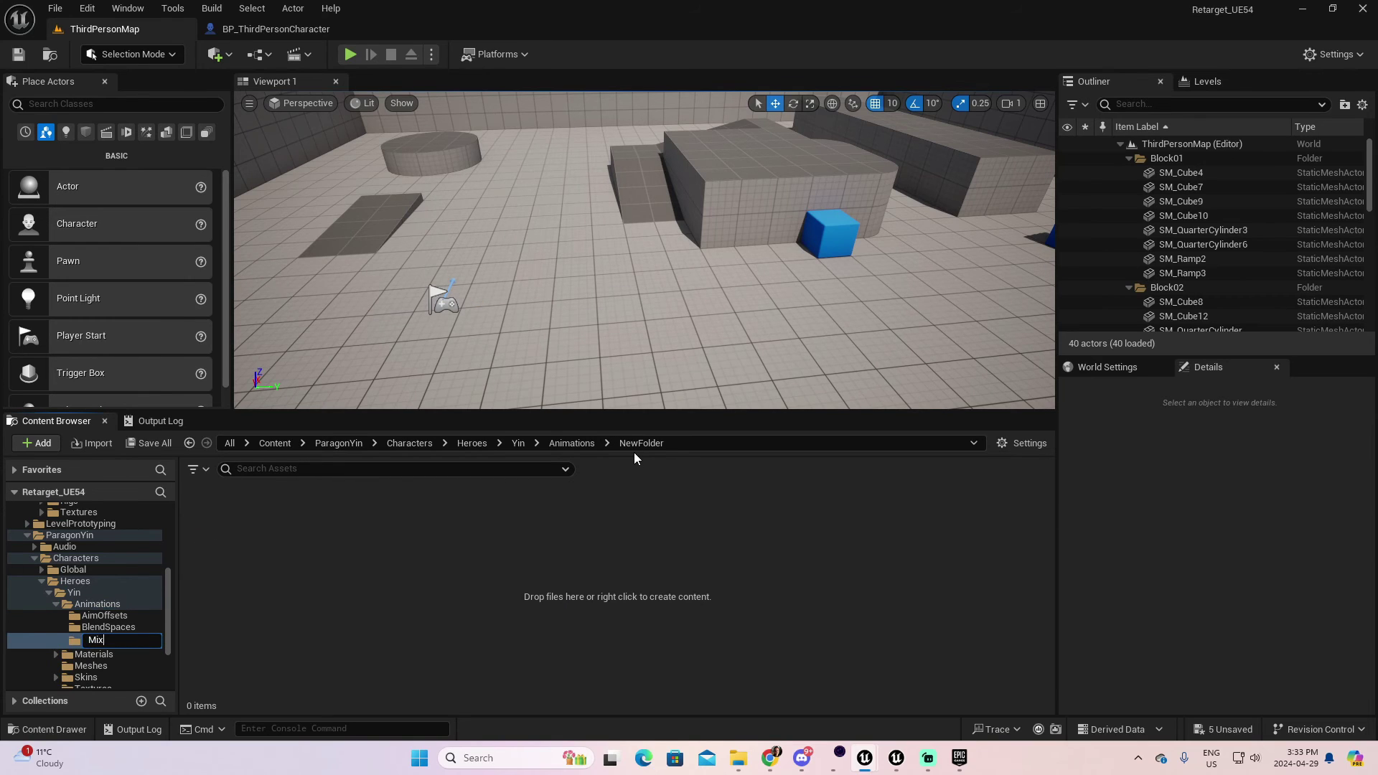
key(Return)
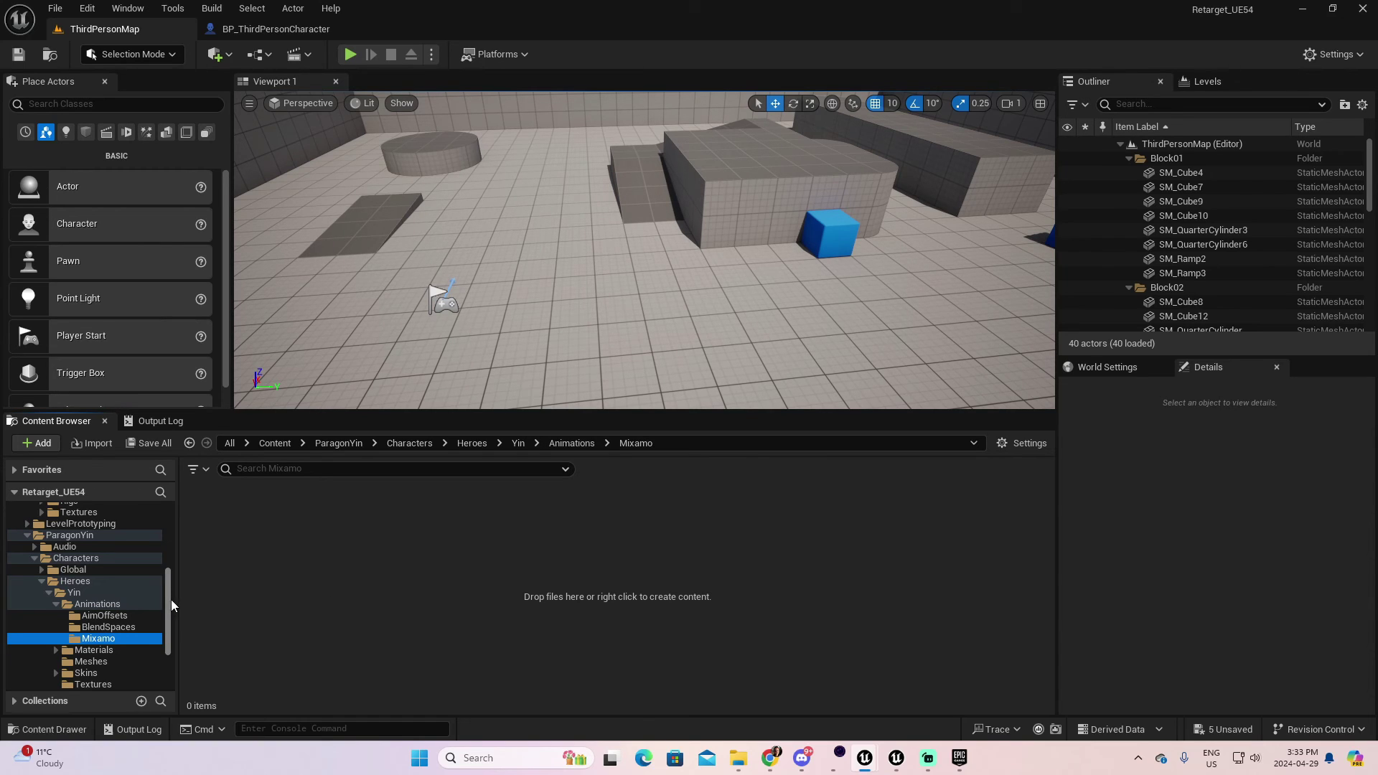
- Open Yin's Meshes folder showing the Yin mesh, physics assets and skeleton
drag(171, 600, 172, 605)
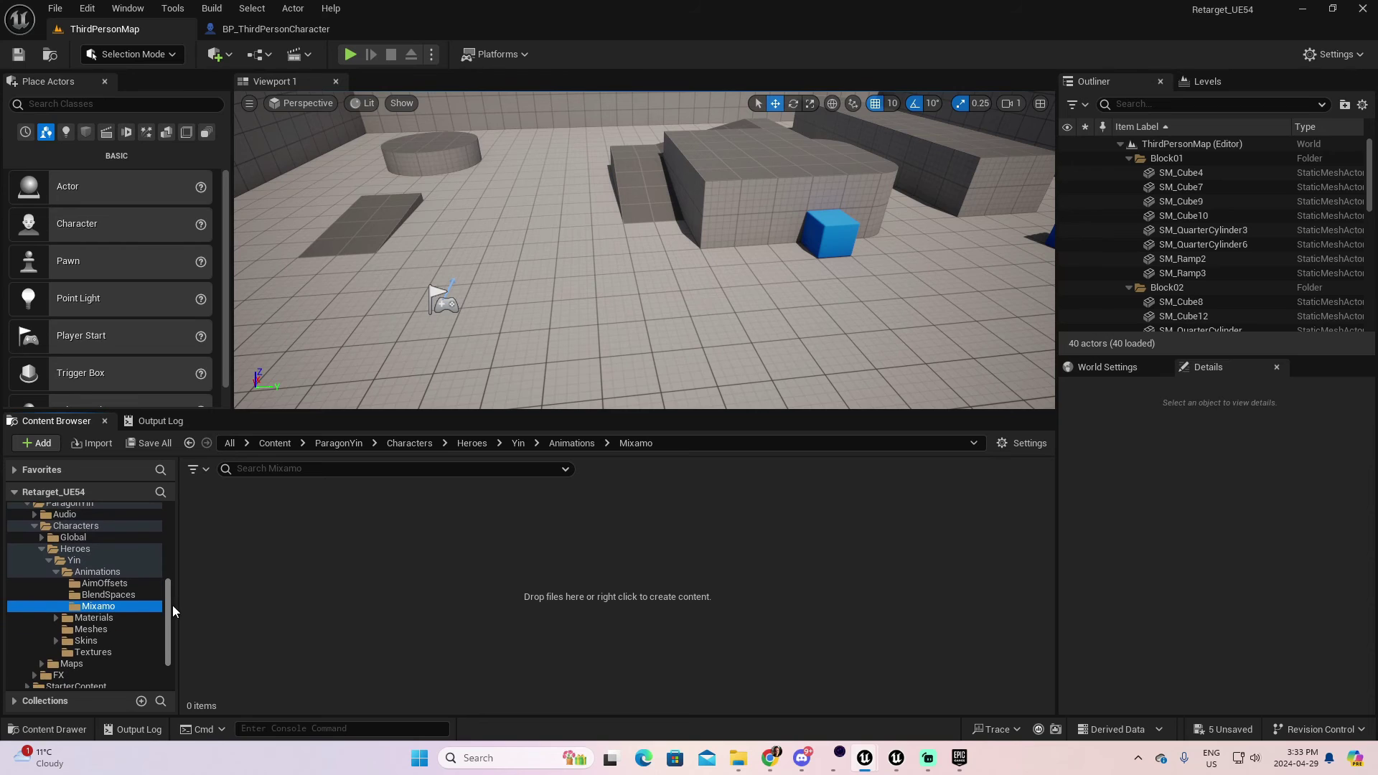
click(100, 629)
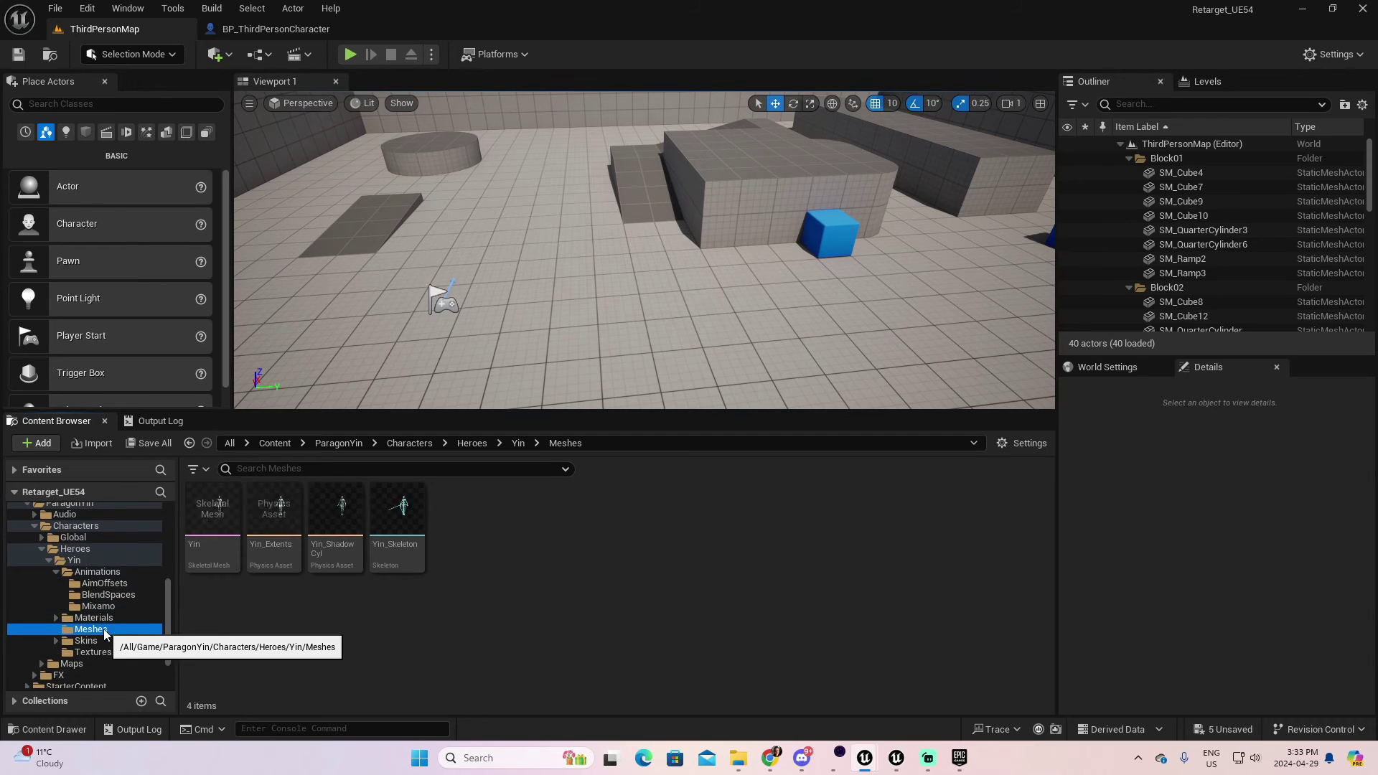
mouse_move(231, 557)
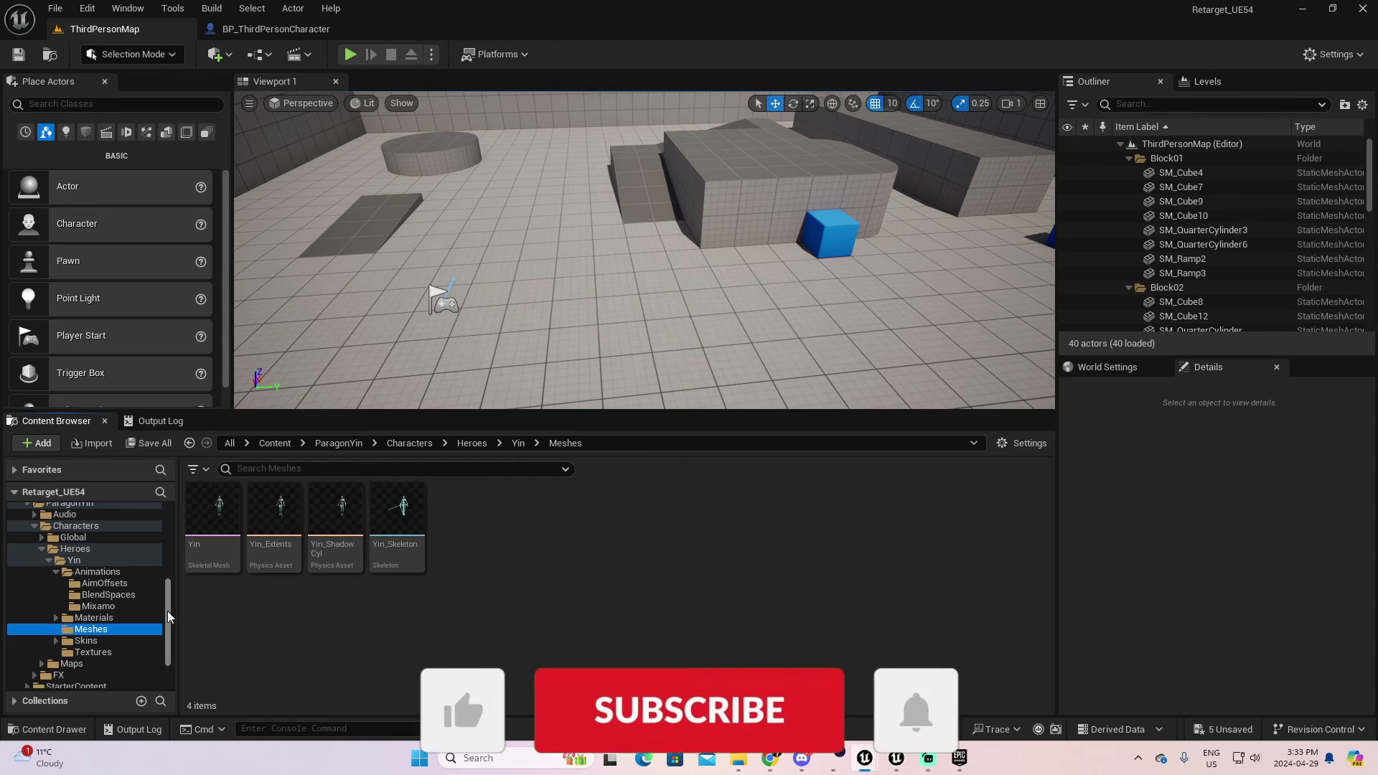
drag(167, 610, 177, 528)
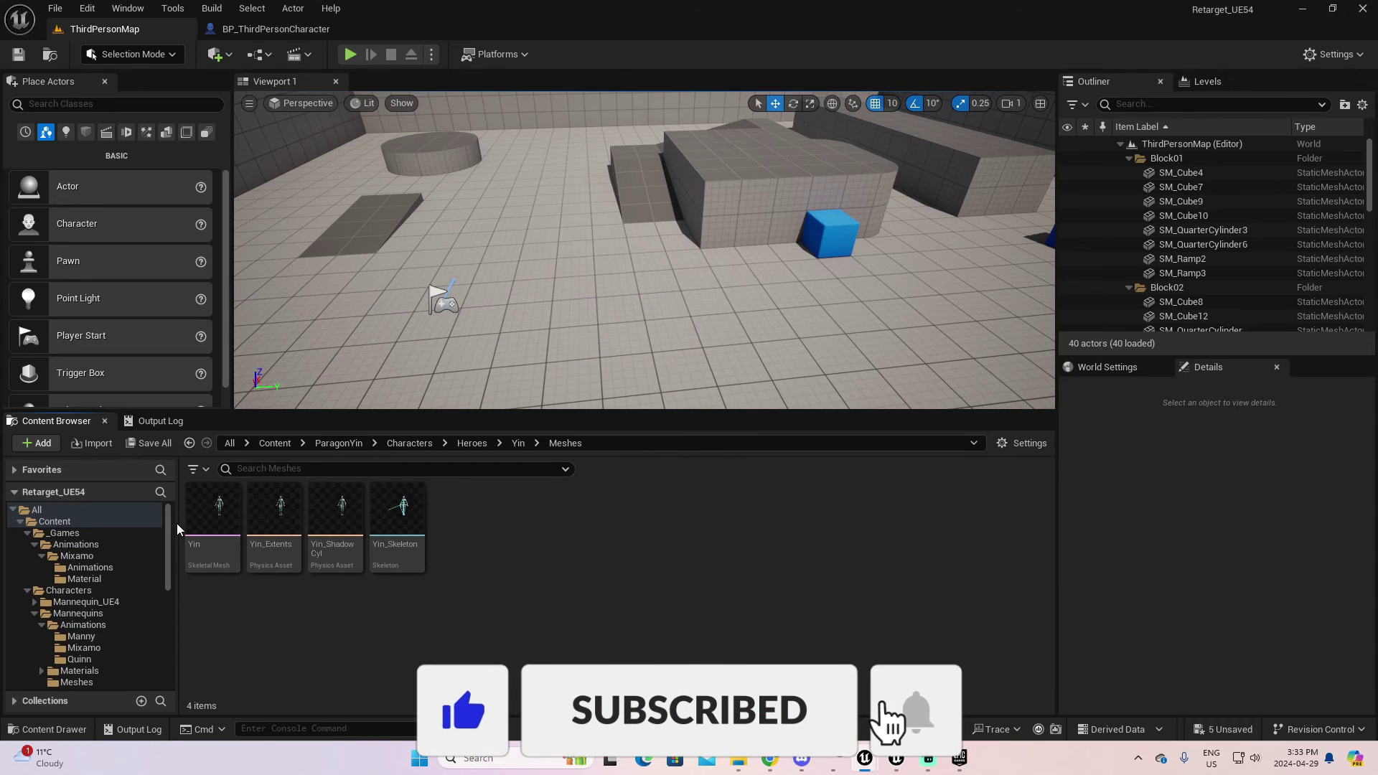
- Open Retarget Animations for Breakdance_Ending from the imported Mixamo animations folder
click(88, 568)
click(337, 554)
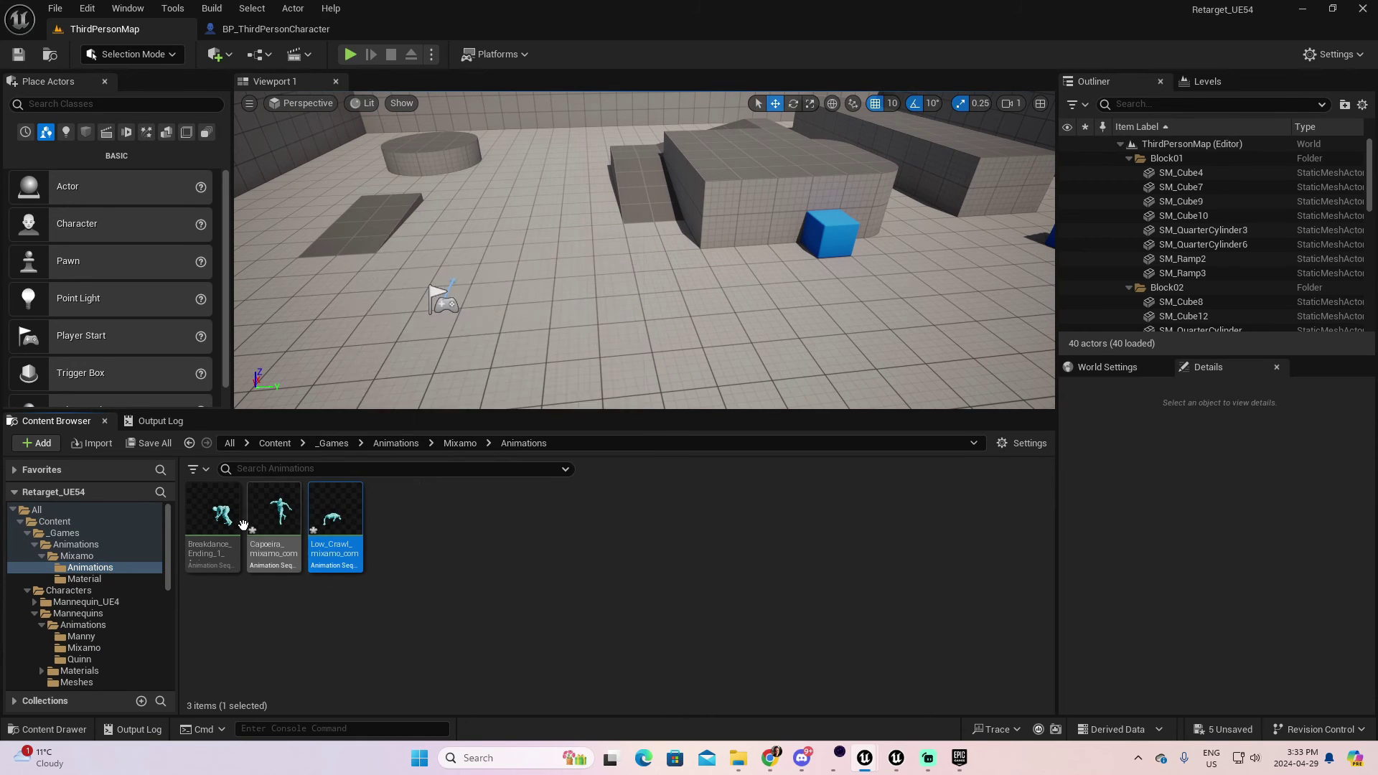
click(220, 520)
right_click(221, 519)
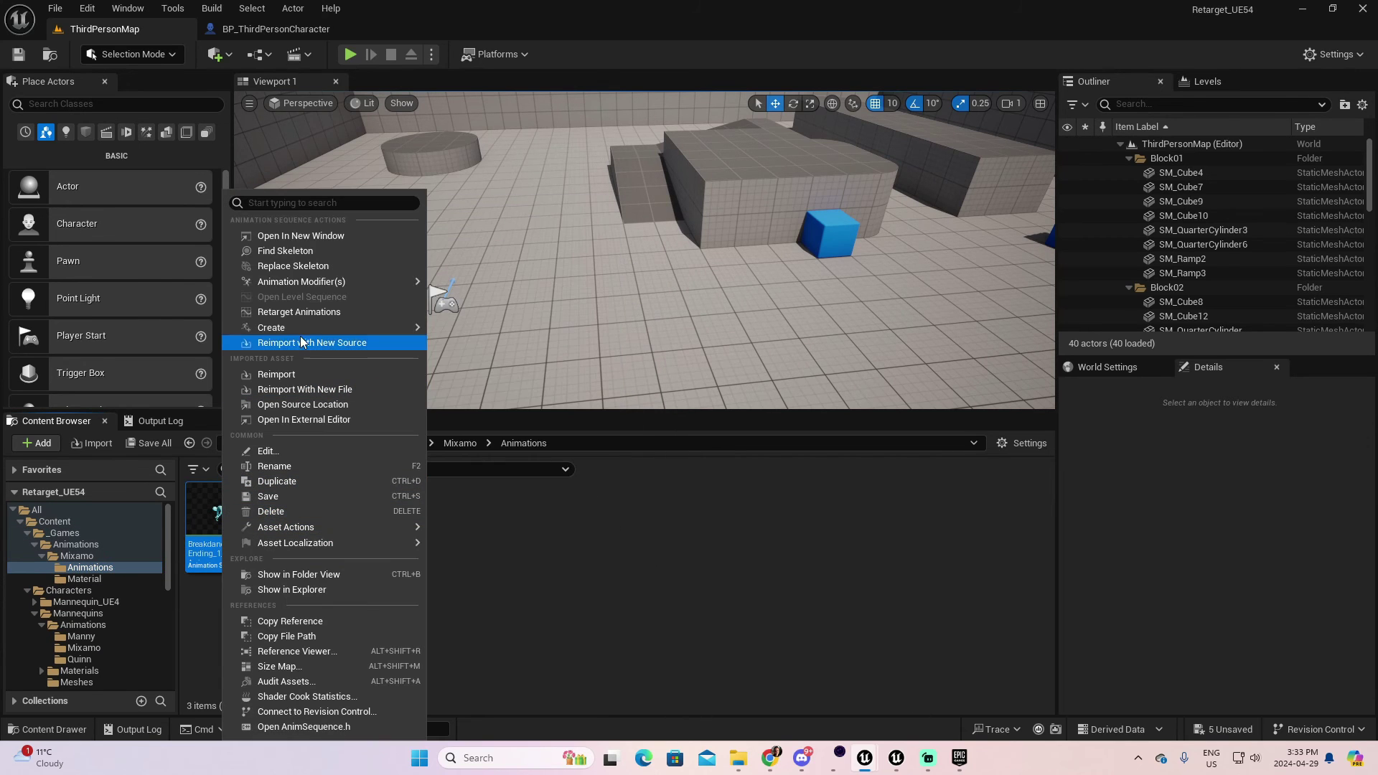
click(431, 307)
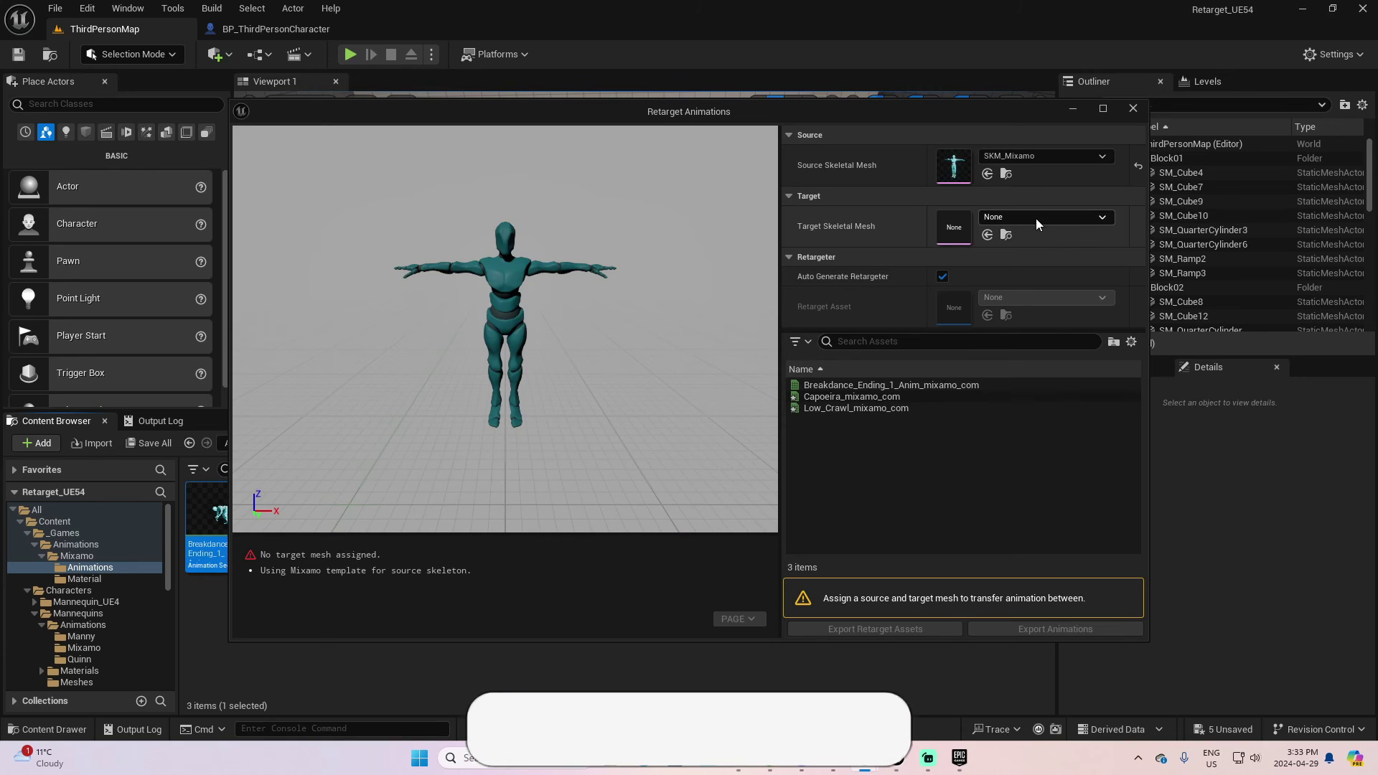
- Set Yin as the target skeletal mesh and preview Breakdance_Ending_1 and Low_Crawl on her
click(1037, 217)
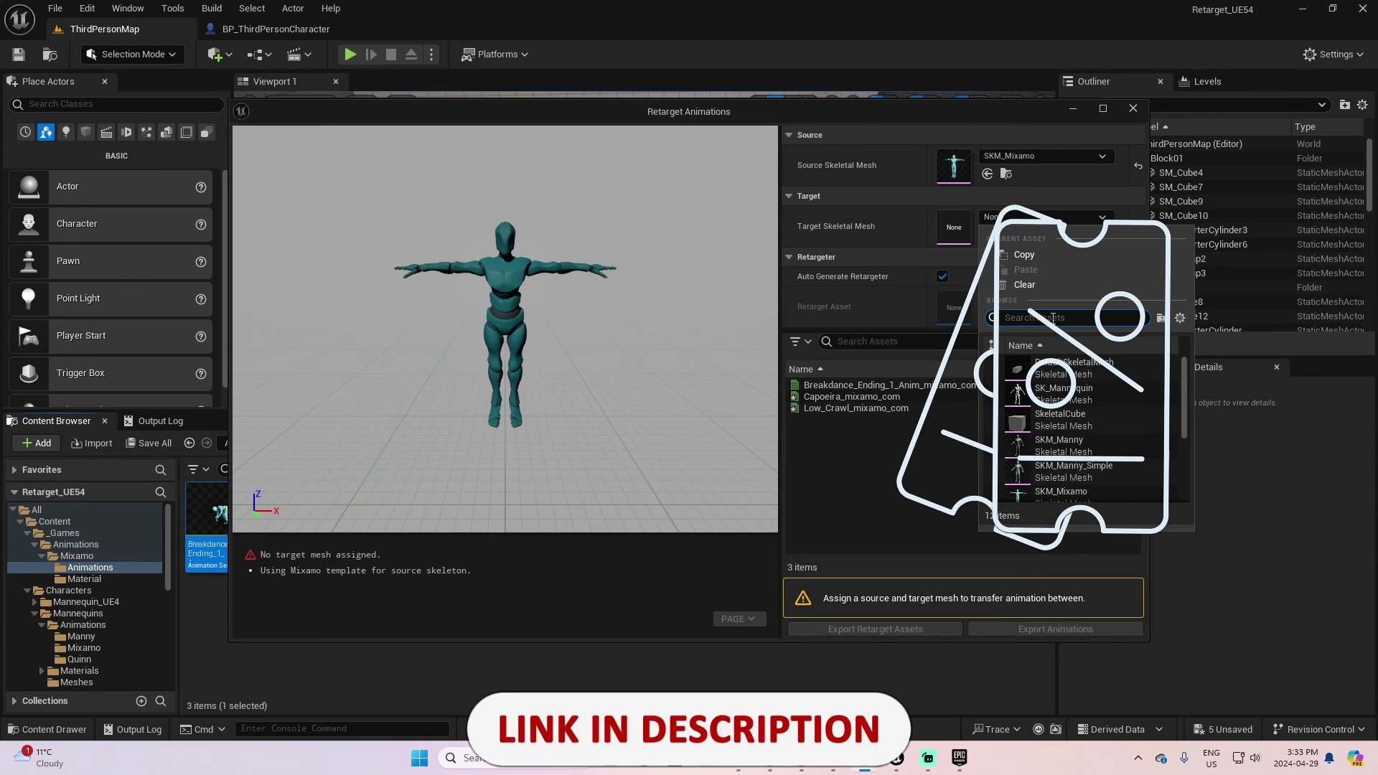
text(yin)
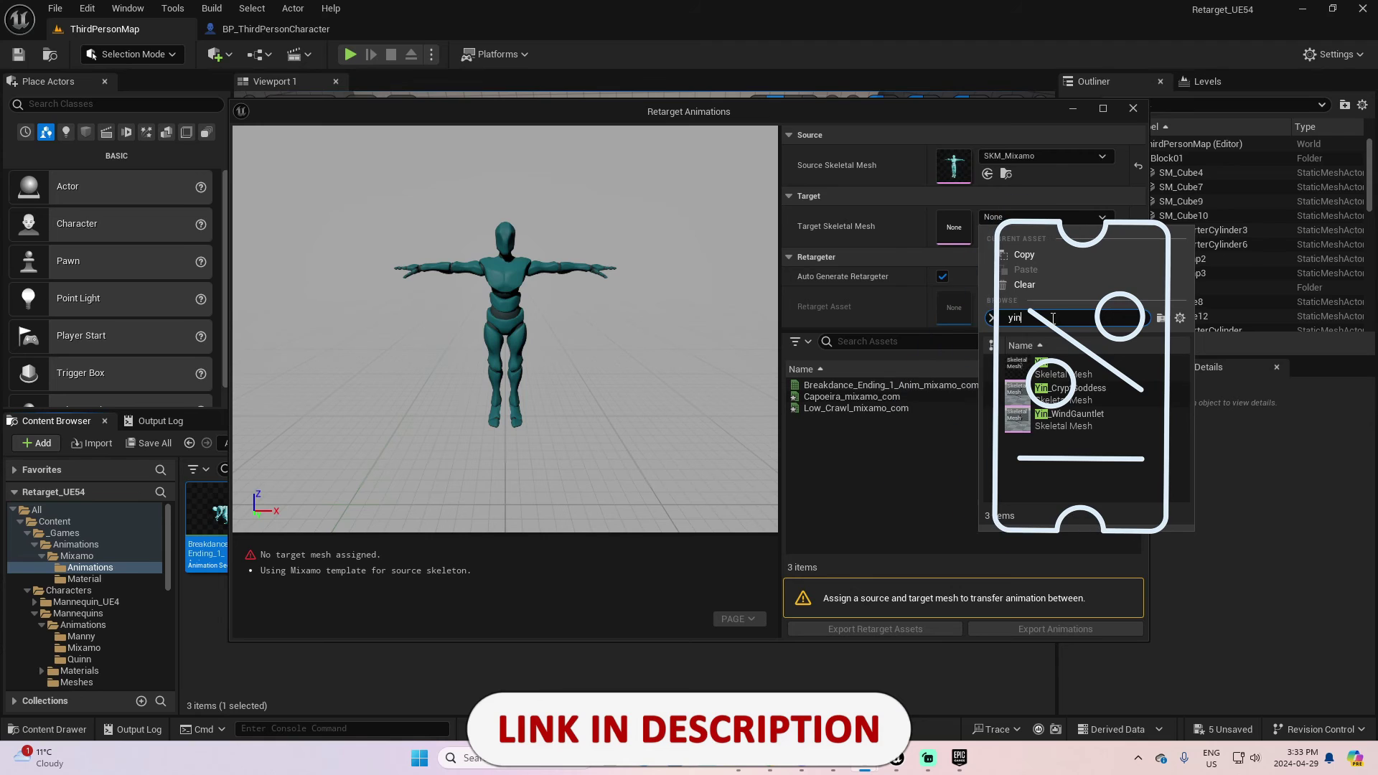
key(Escape)
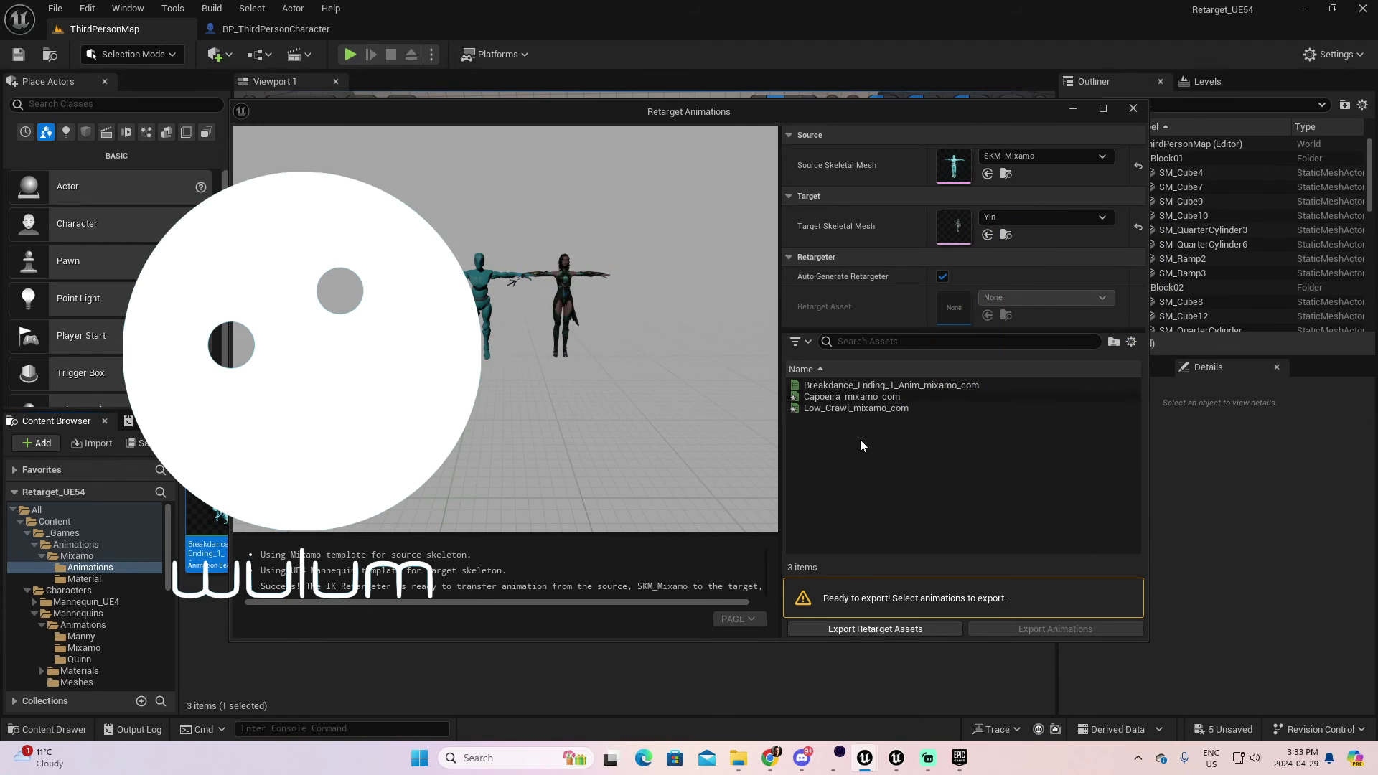
click(854, 386)
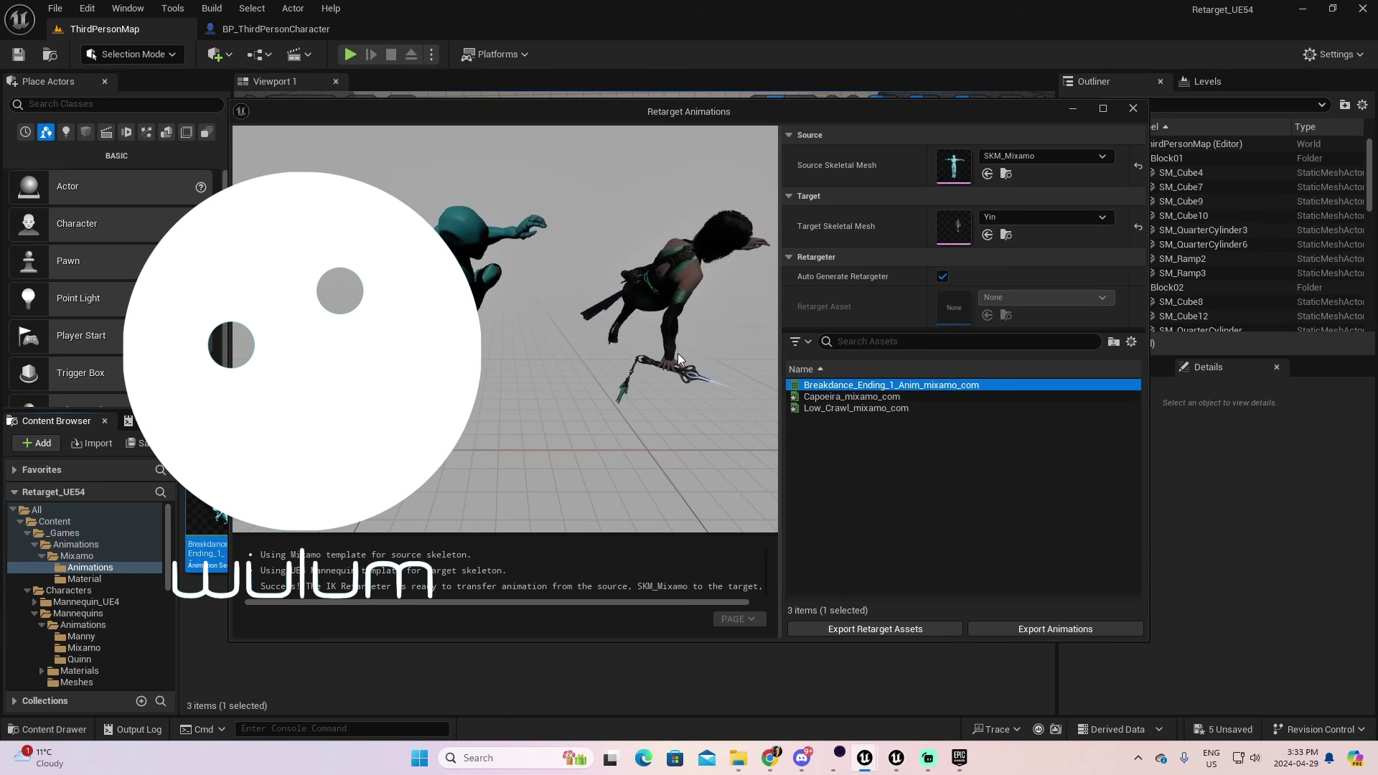
click(862, 407)
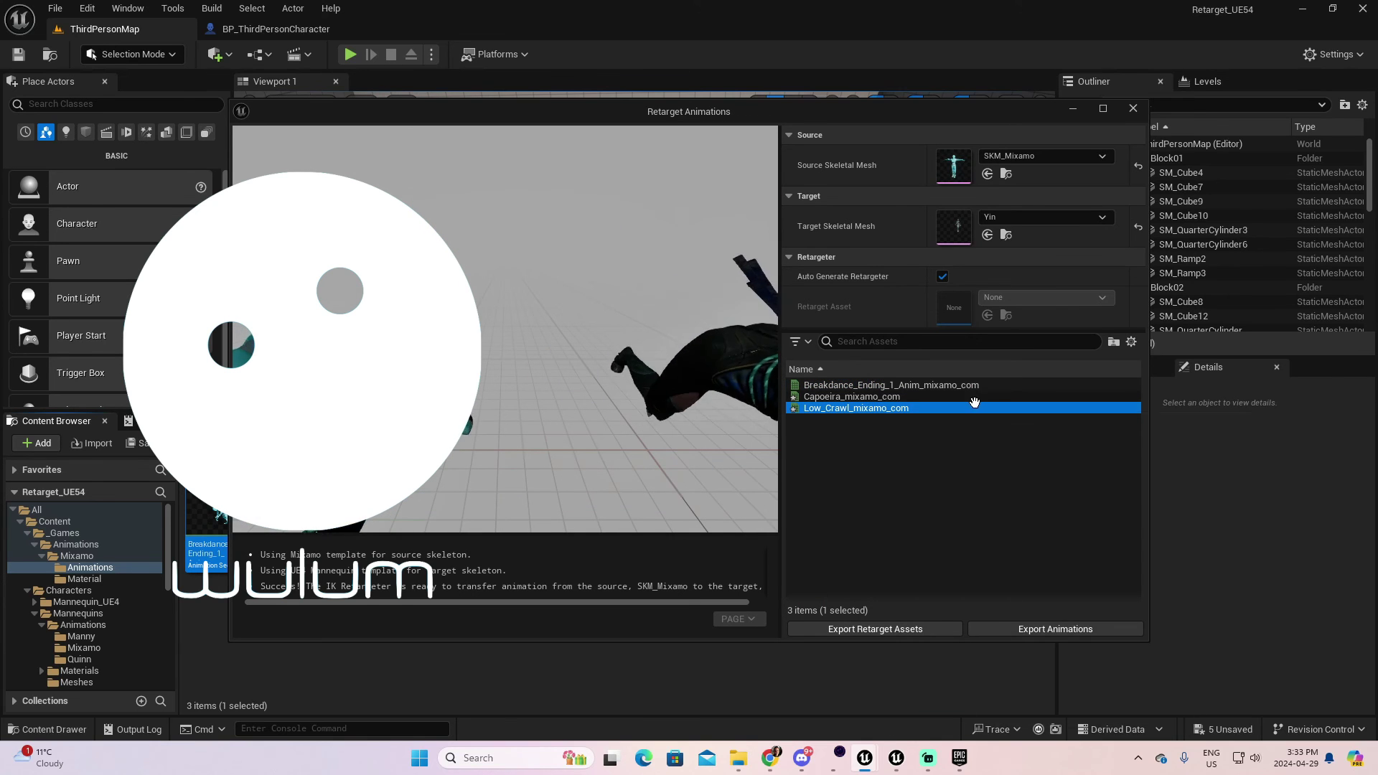
click(714, 444)
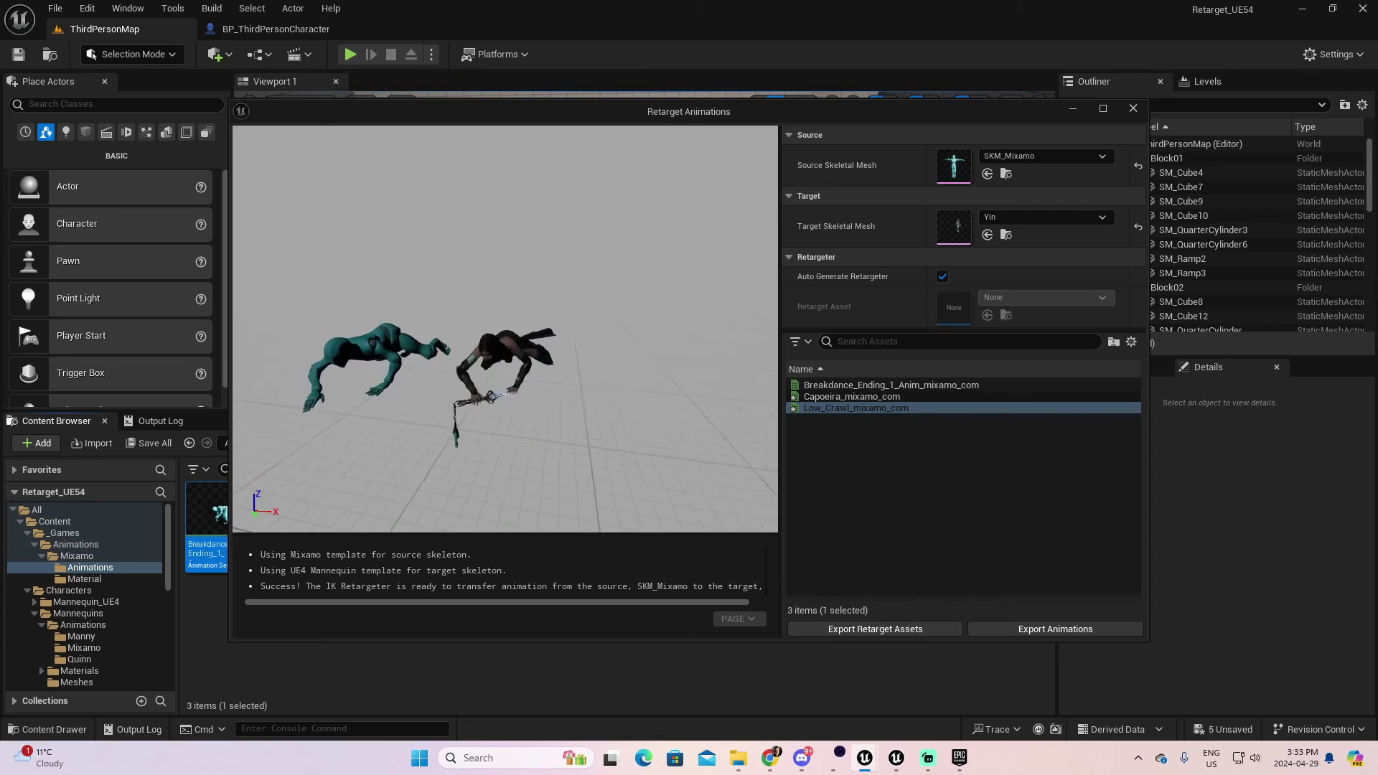
- Select all three Mixamo animations and start exporting them
click(890, 396)
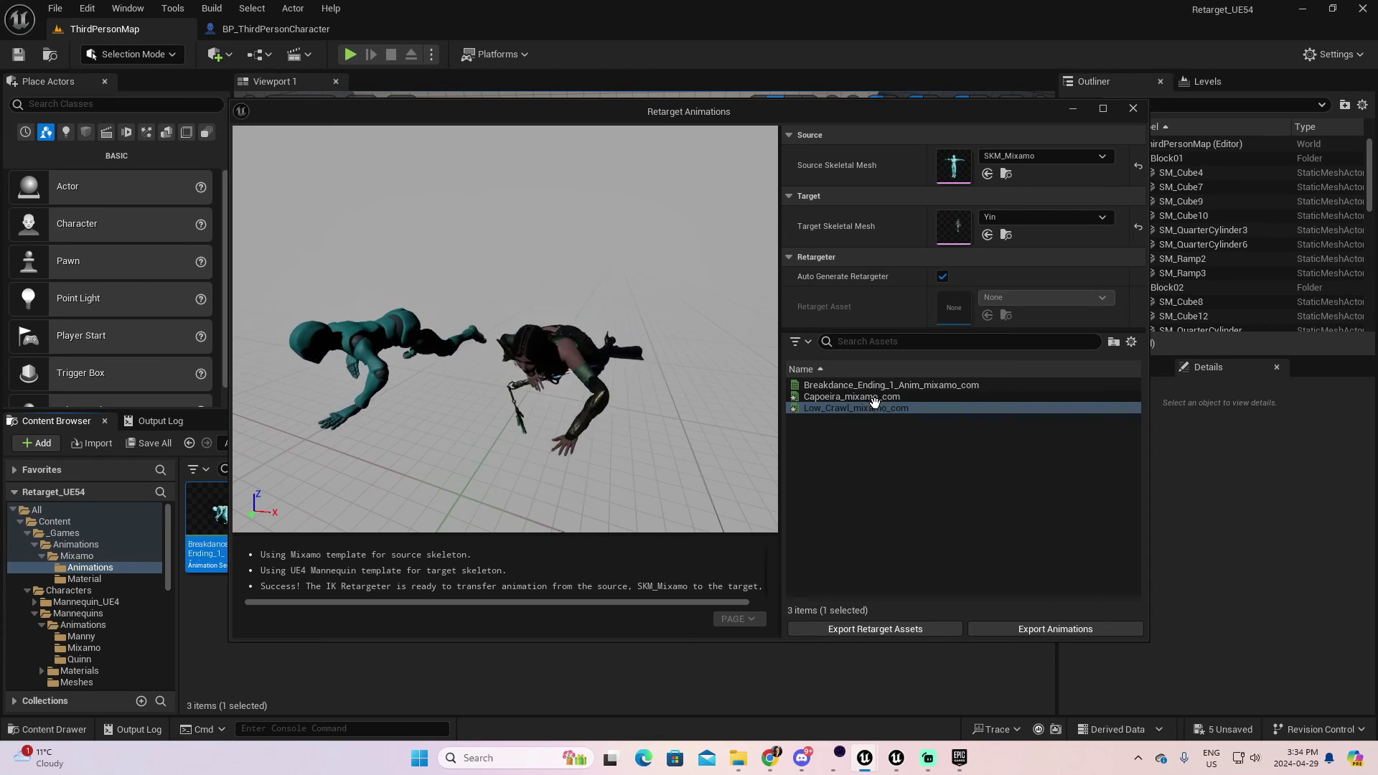
click(897, 385)
shift+click(890, 407)
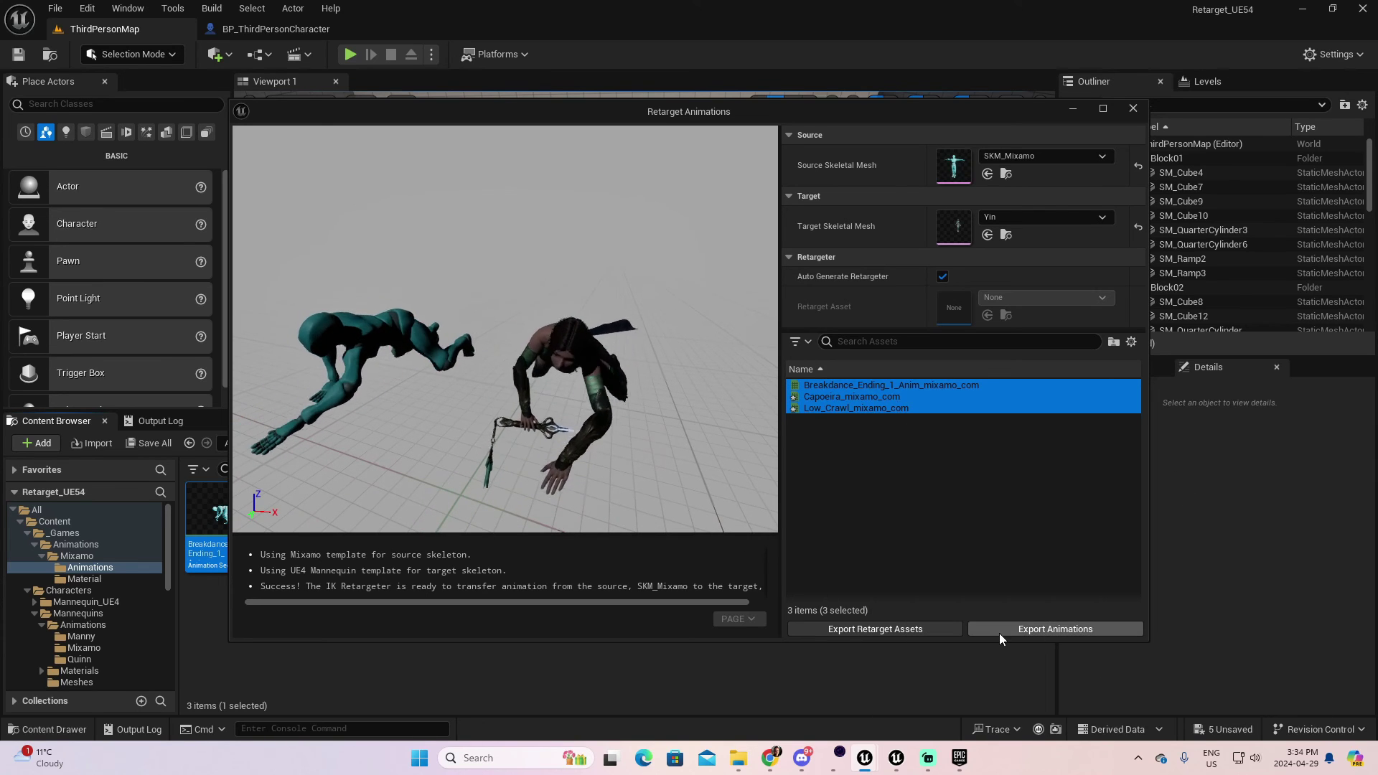
click(1037, 630)
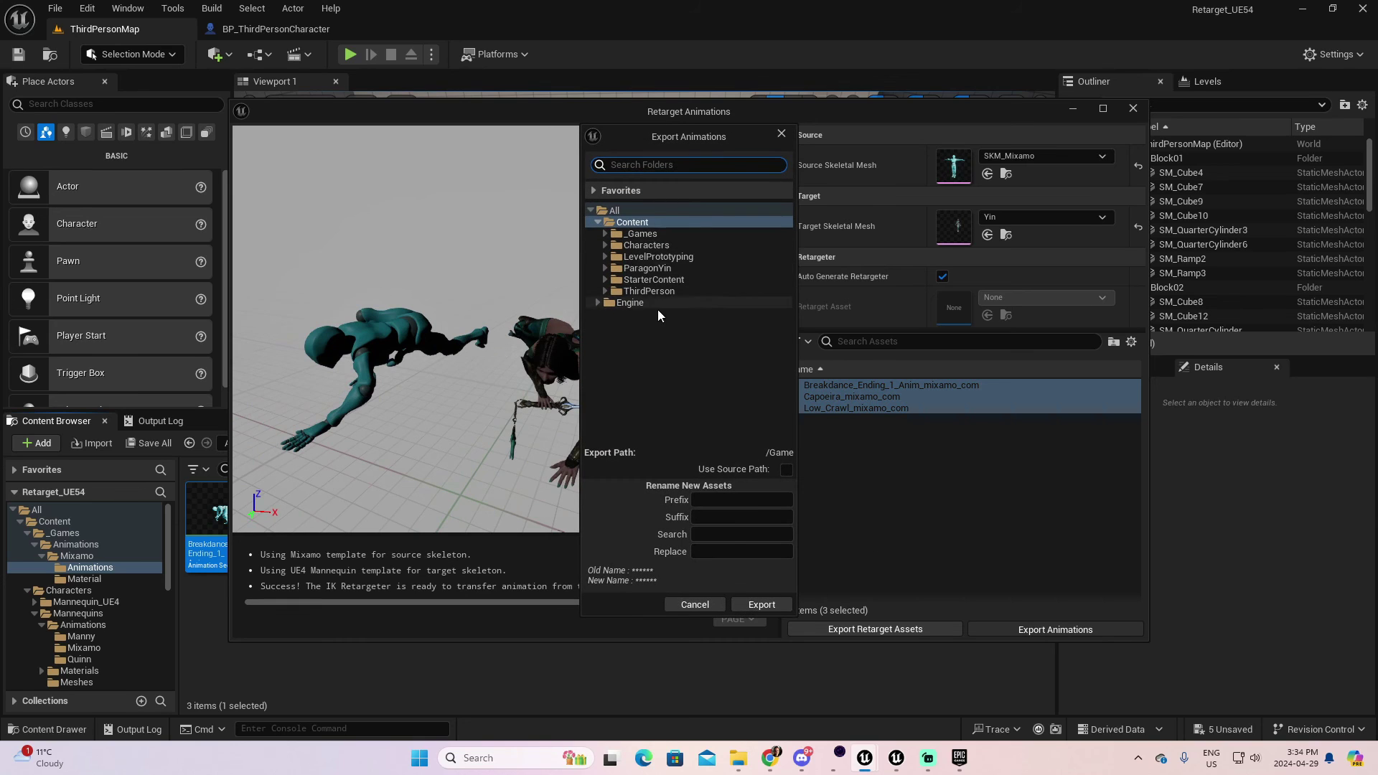
- Choose ParagonYin/Characters/Heroes/Yin/Animations/Mixamo as the export destination
click(606, 269)
click(613, 291)
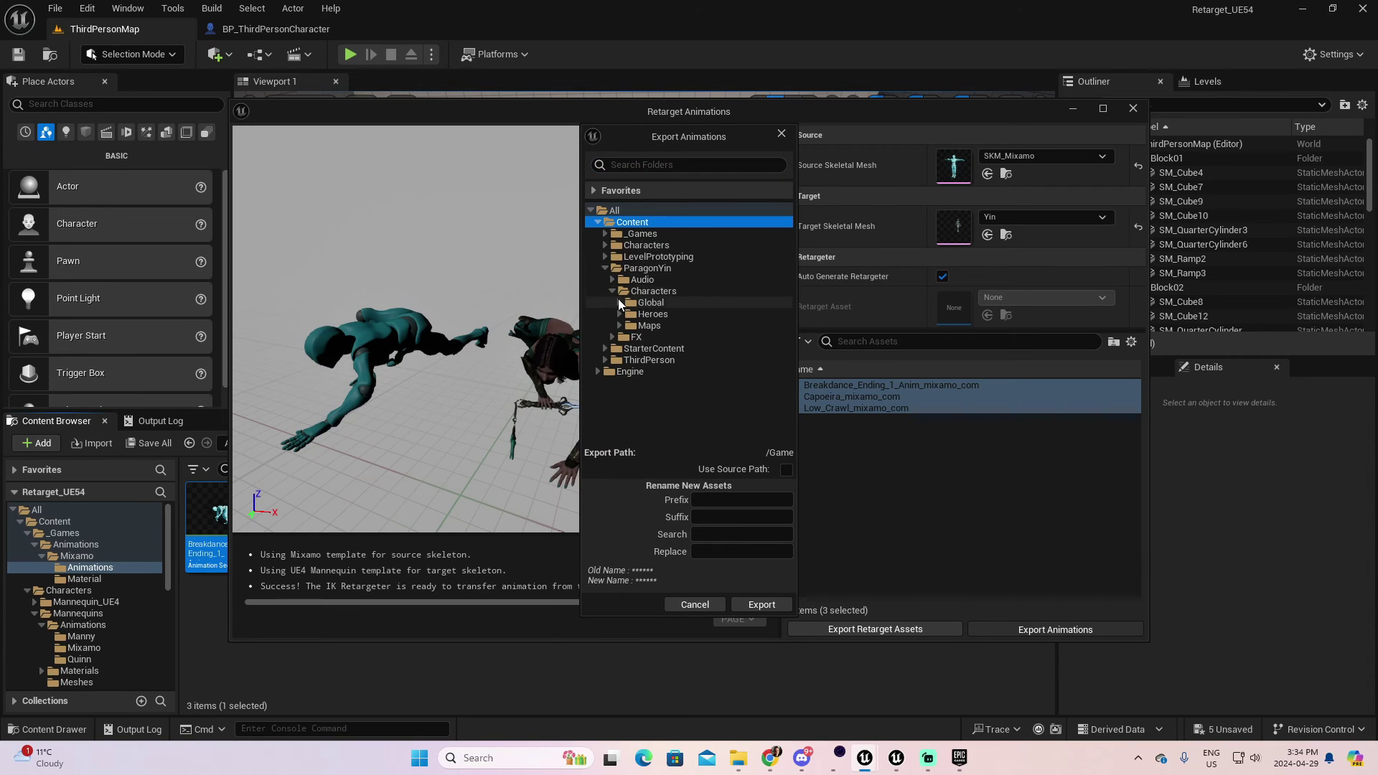
click(620, 314)
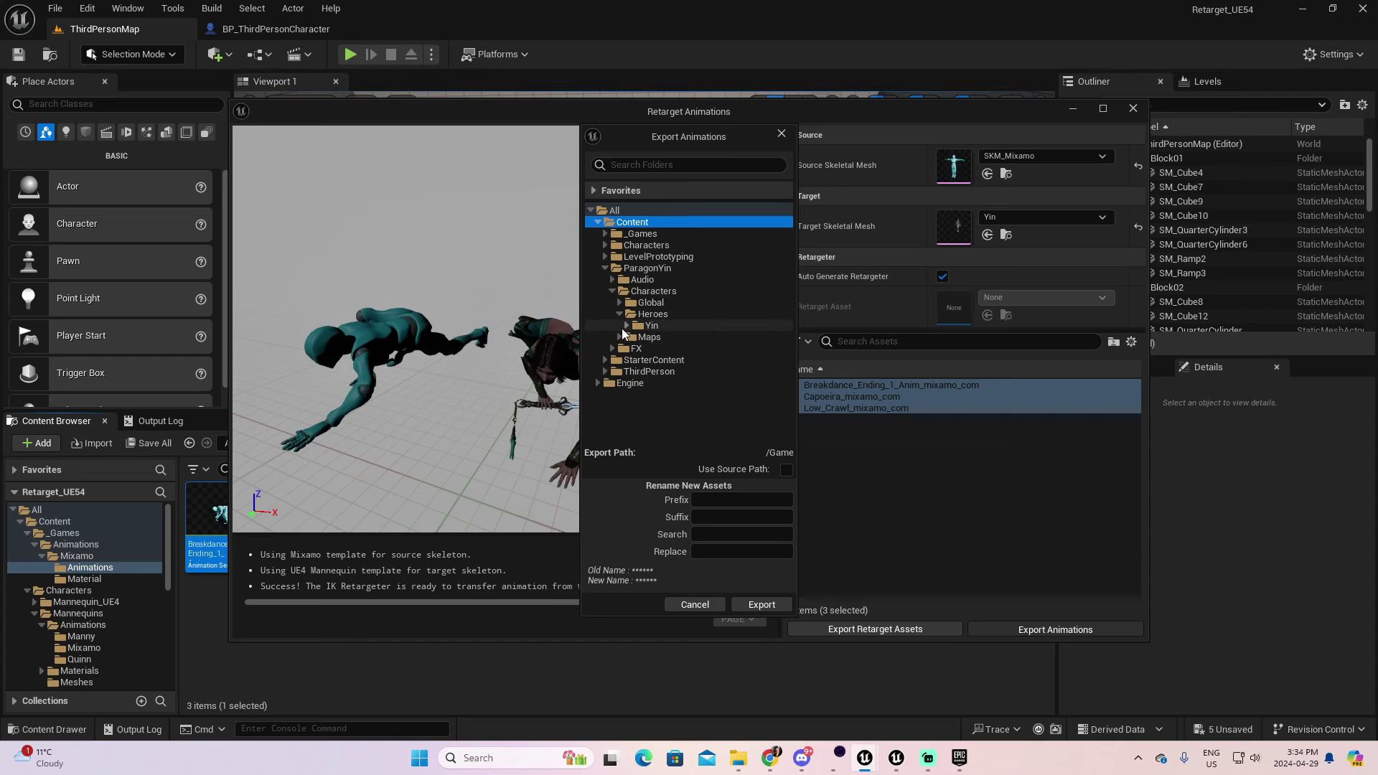
click(627, 326)
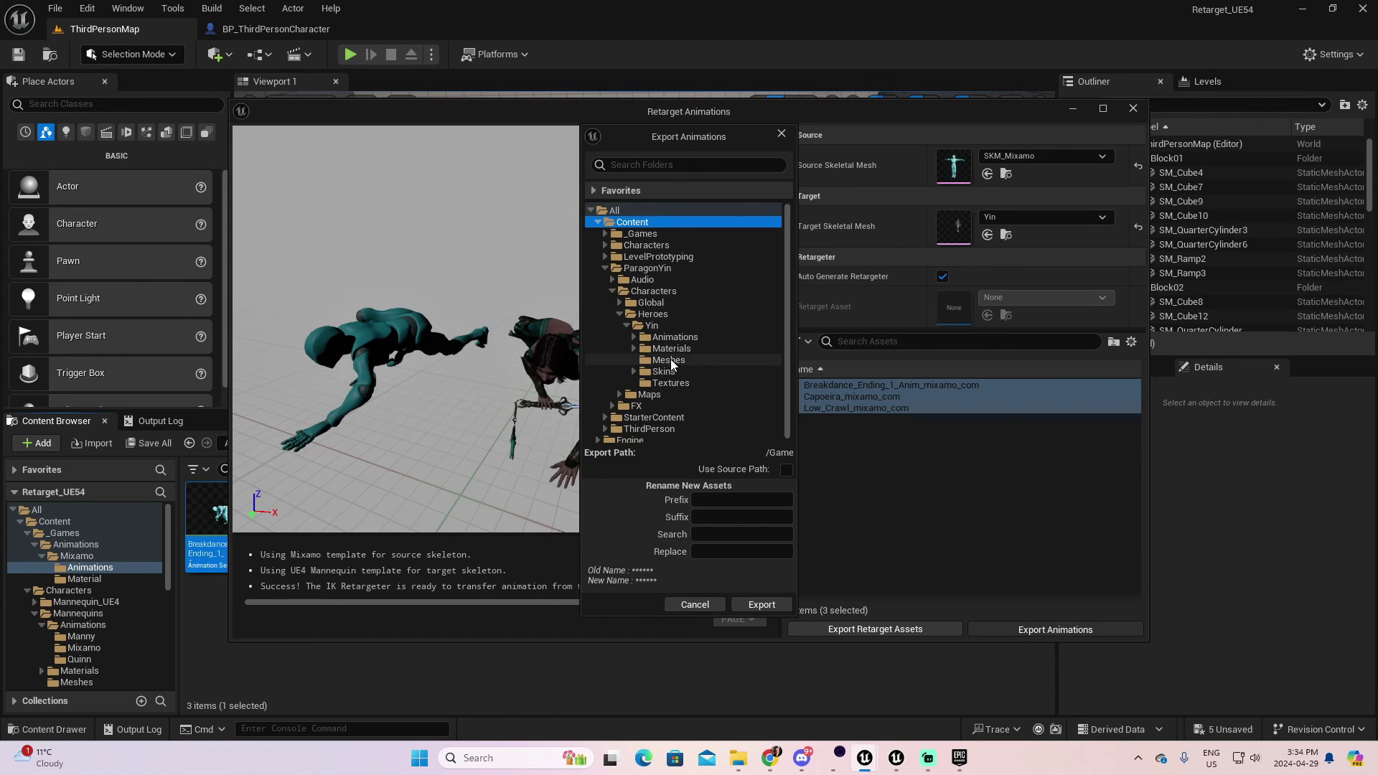
click(633, 337)
click(678, 371)
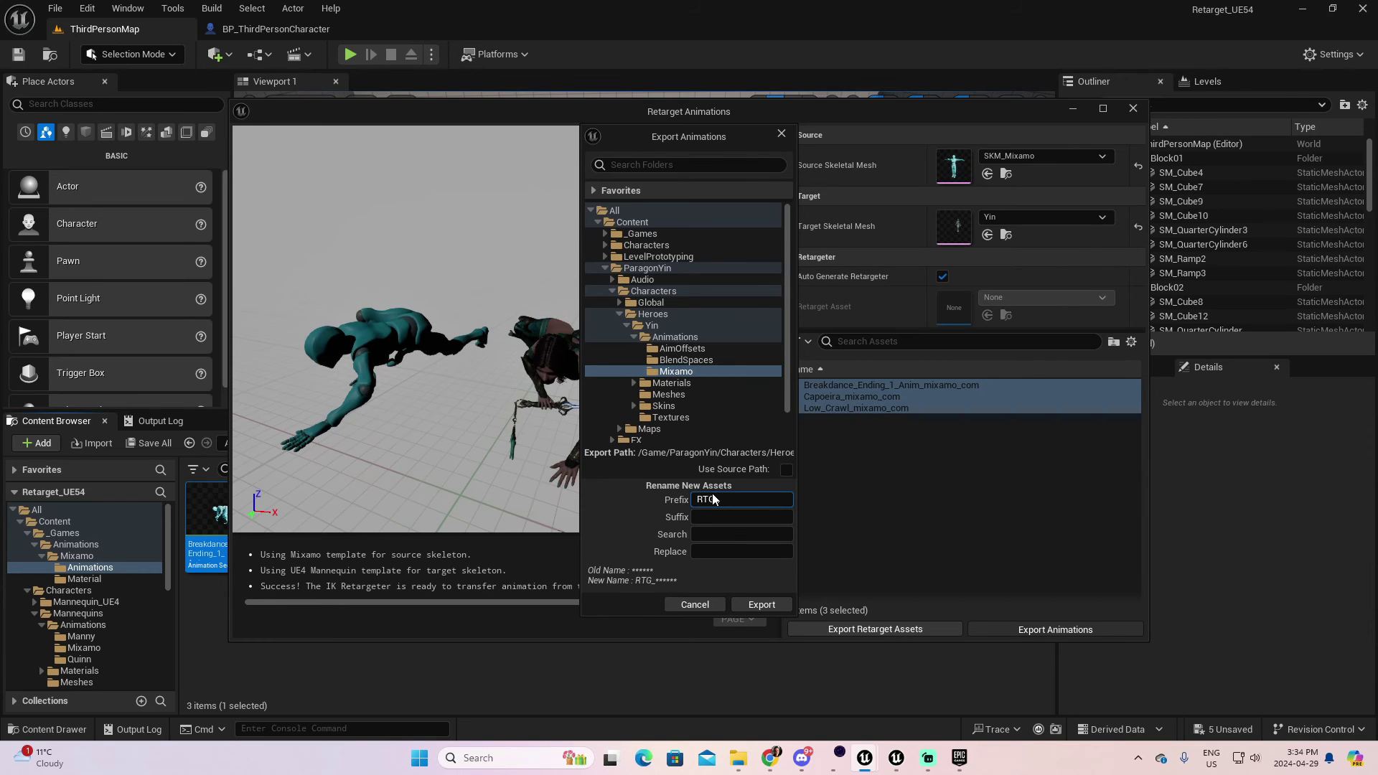
- Batch export the animations with the RTG_ prefix and view them in Yin's Mixamo folder
click(760, 604)
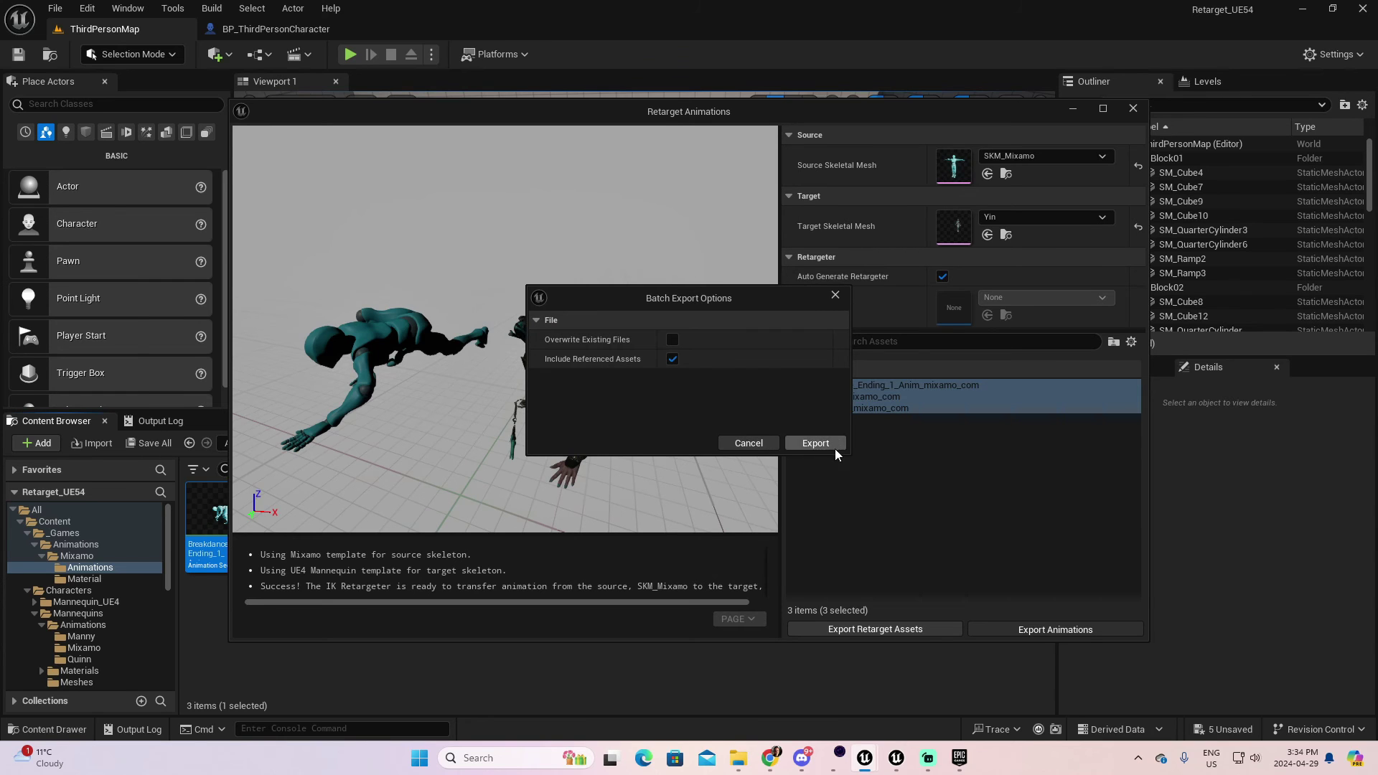
click(815, 443)
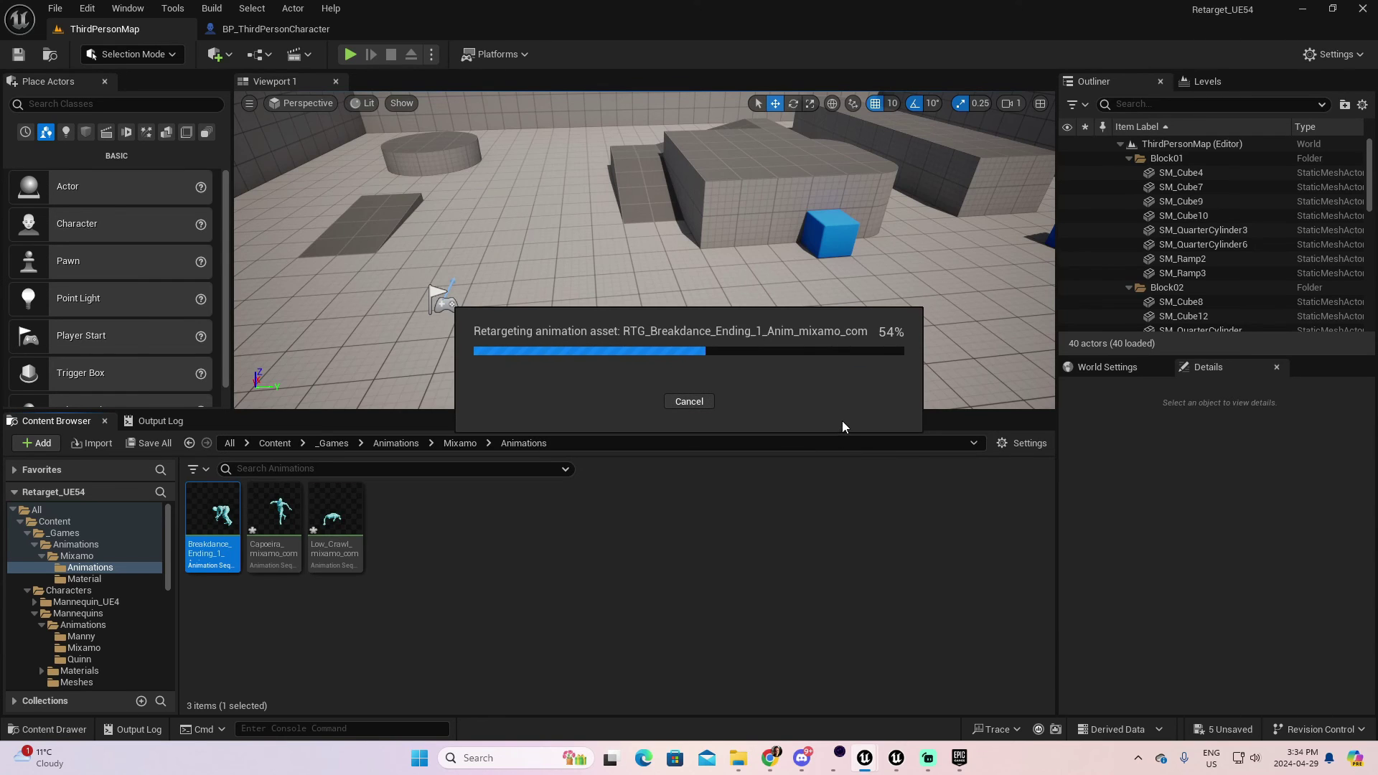
click(98, 600)
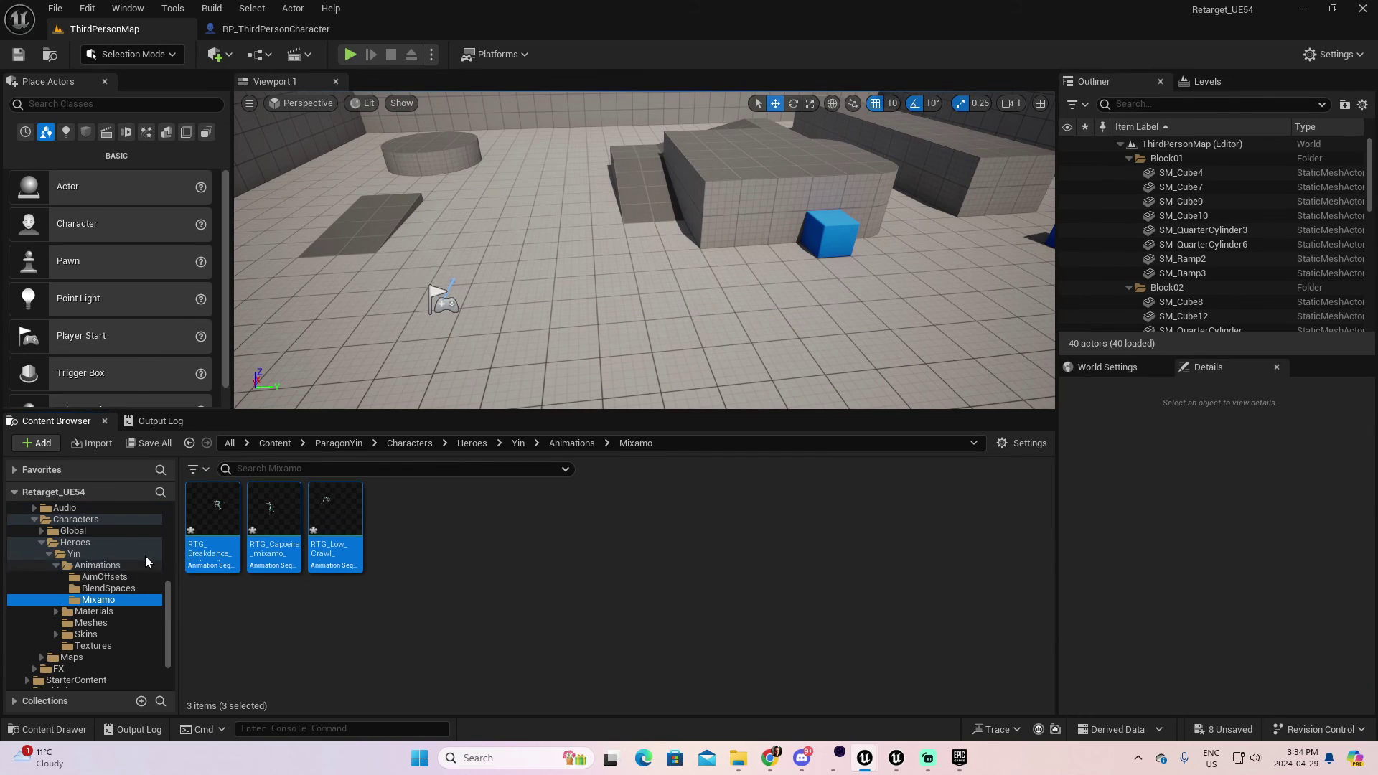
double_click(217, 507)
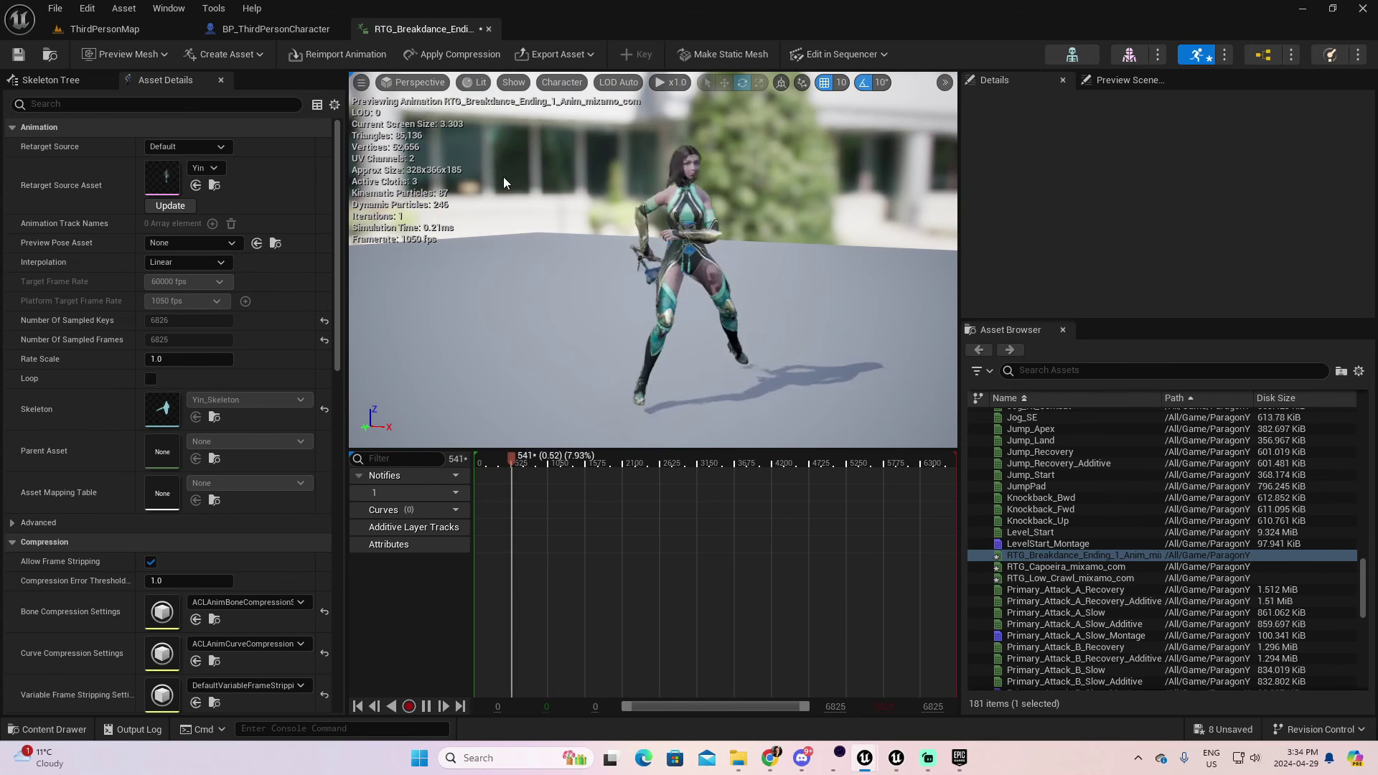
click(489, 29)
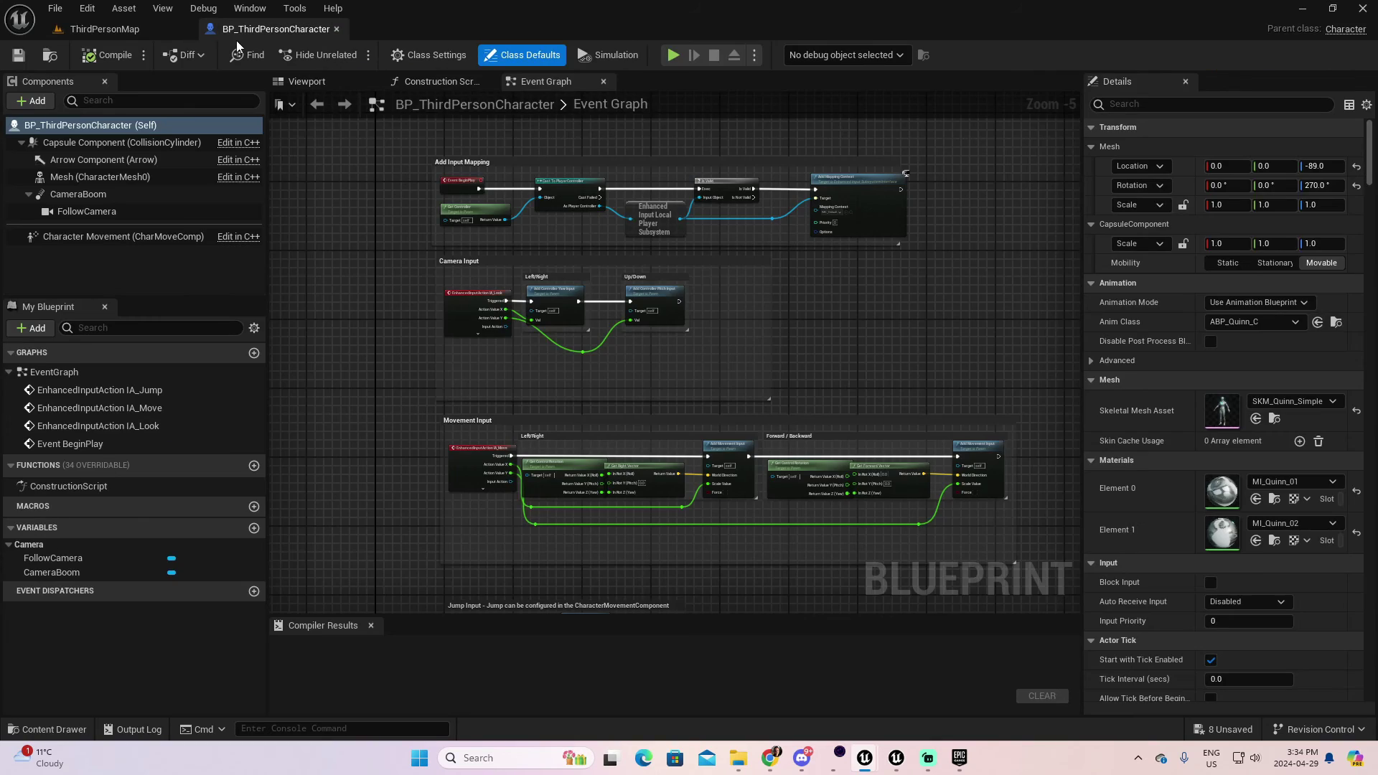
click(106, 29)
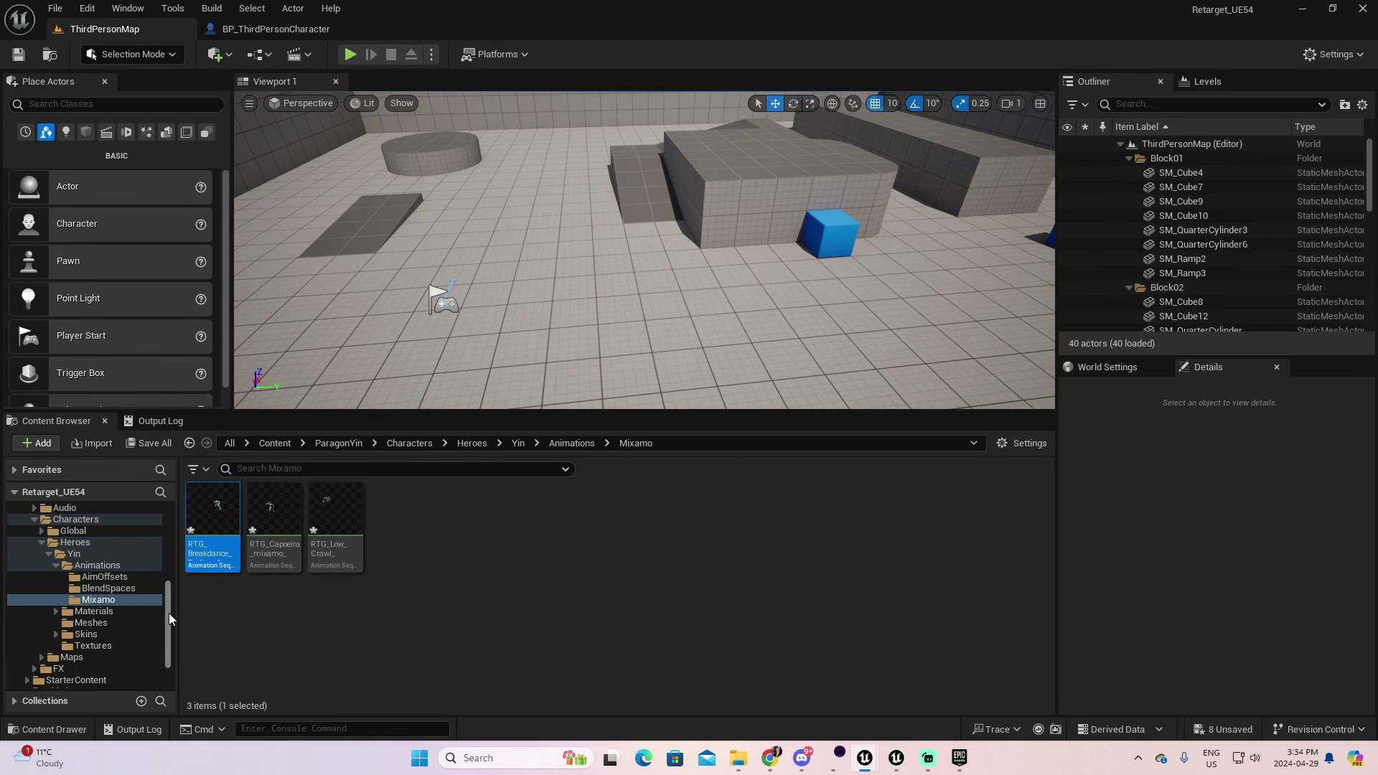
- Navigate to the original _Games/Animations/Mixamo/Animations folder
drag(167, 600, 170, 515)
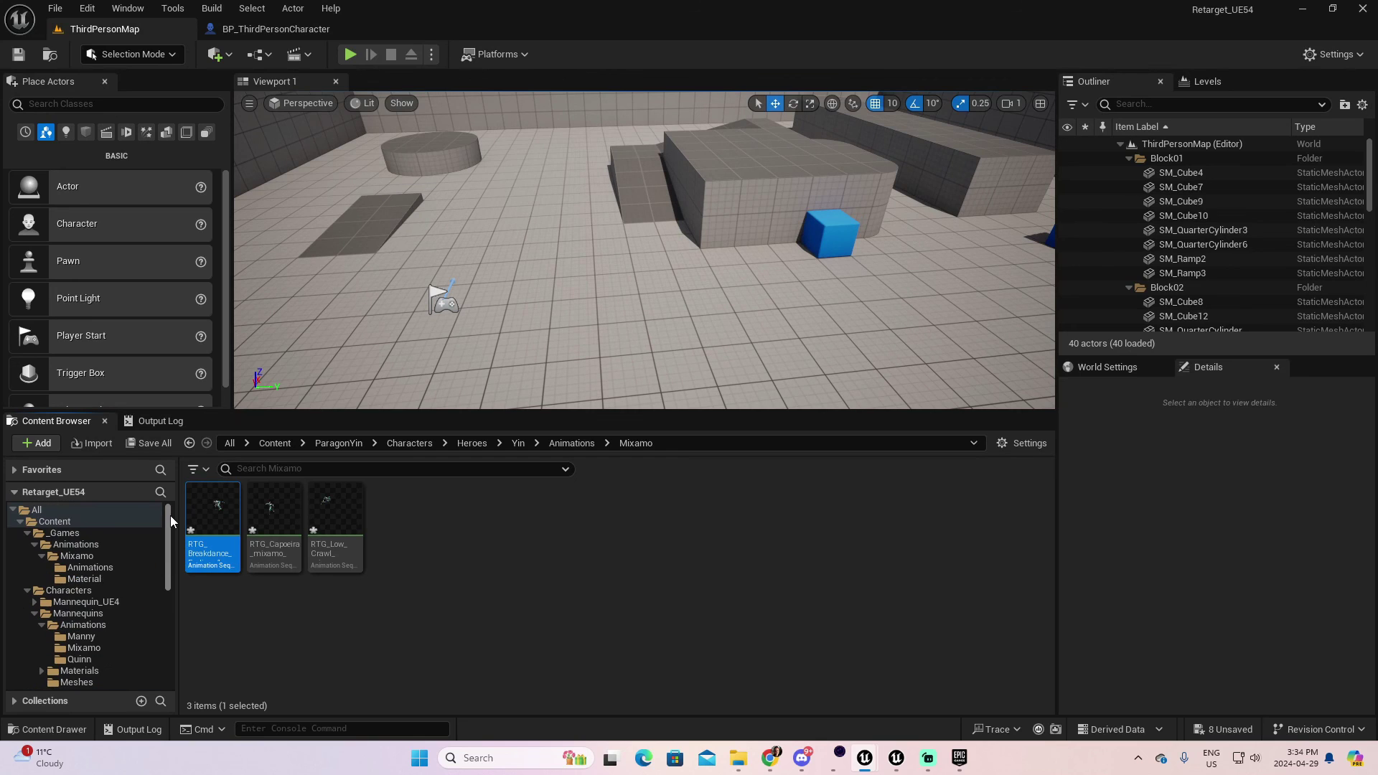
click(101, 579)
click(92, 568)
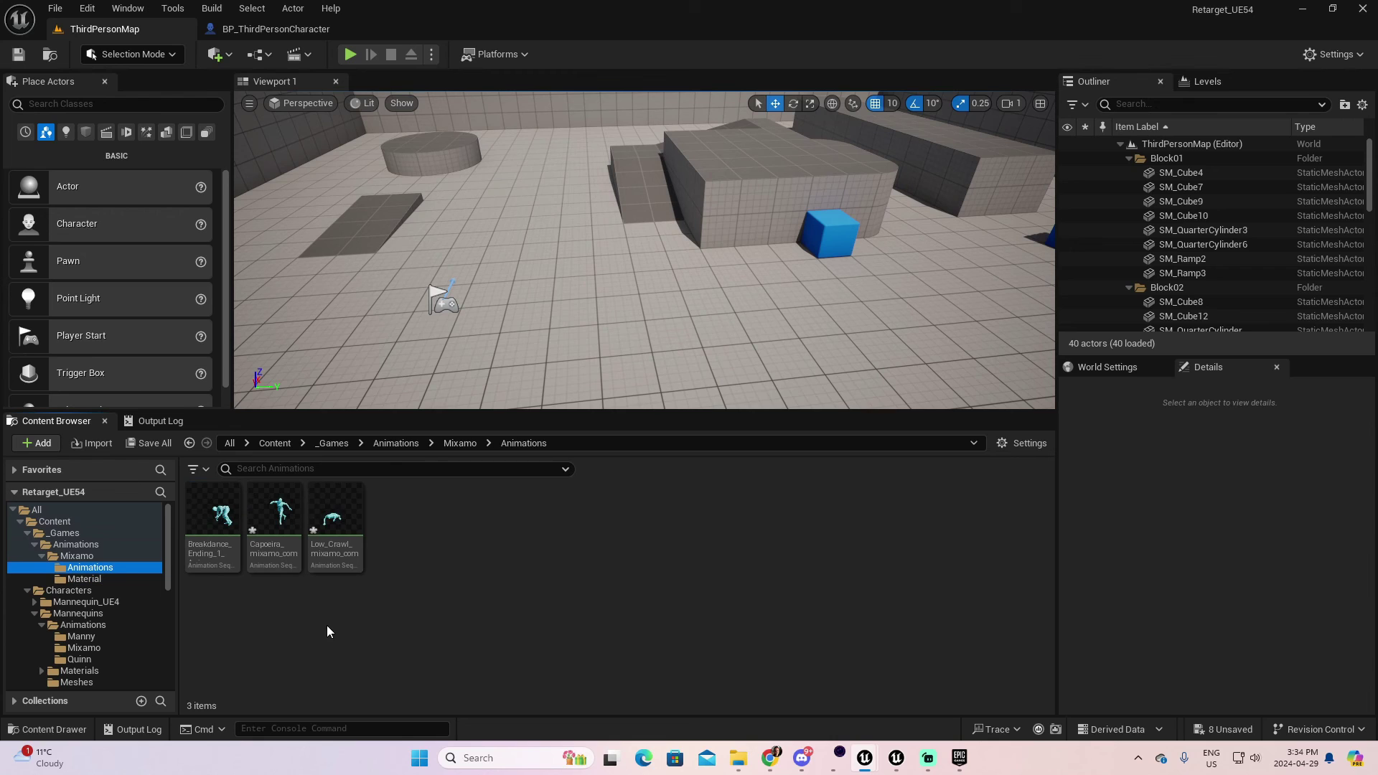
- Open Retarget Animations for Low_Crawl_mixamo_com, then close it without exporting
mouse_move(341, 517)
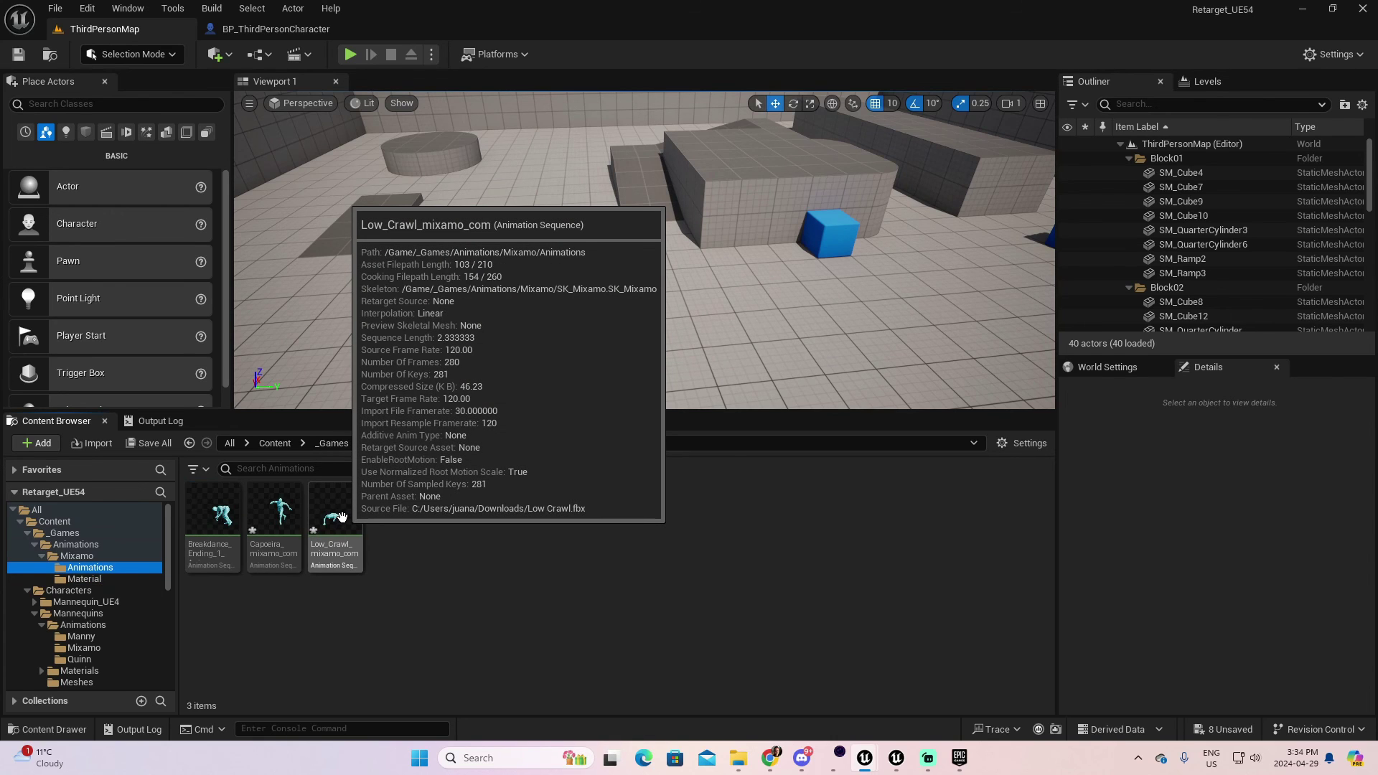
right_click(343, 518)
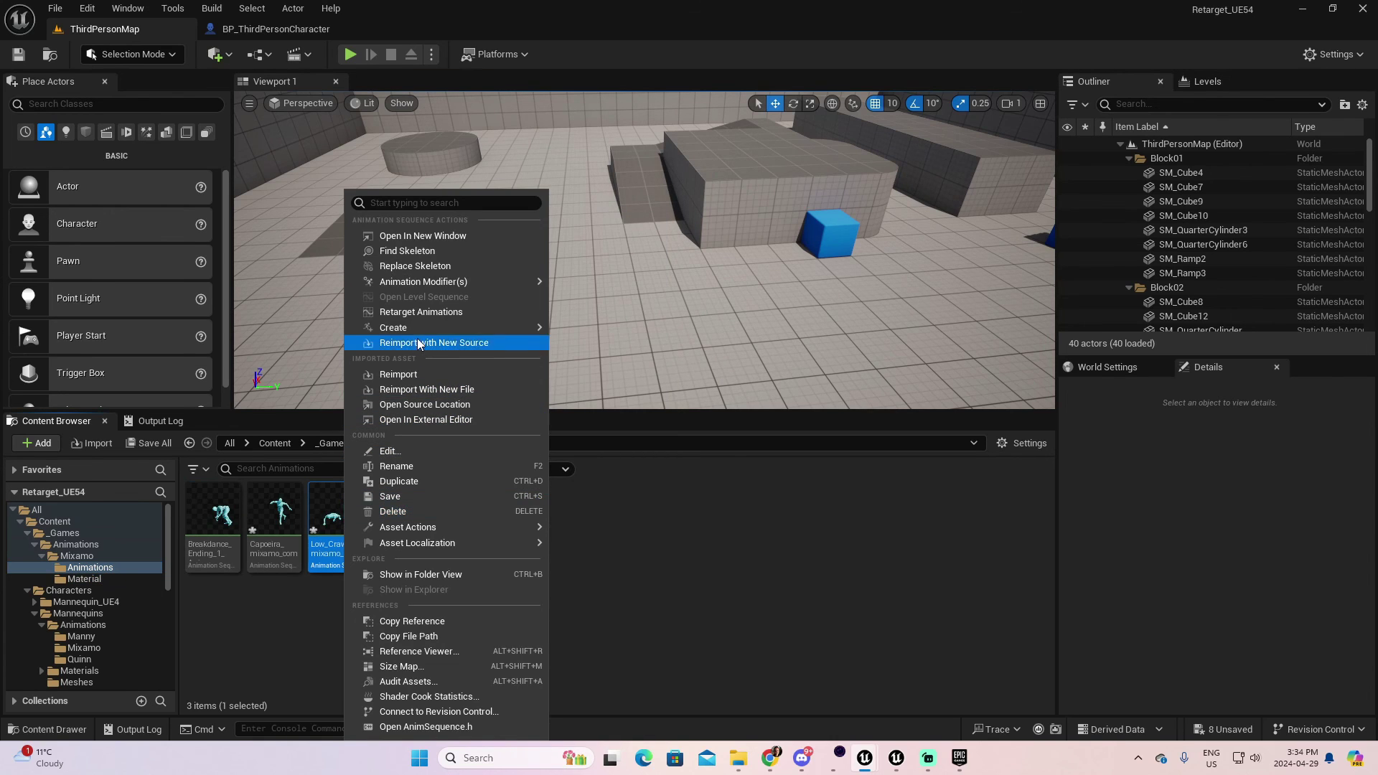
click(423, 313)
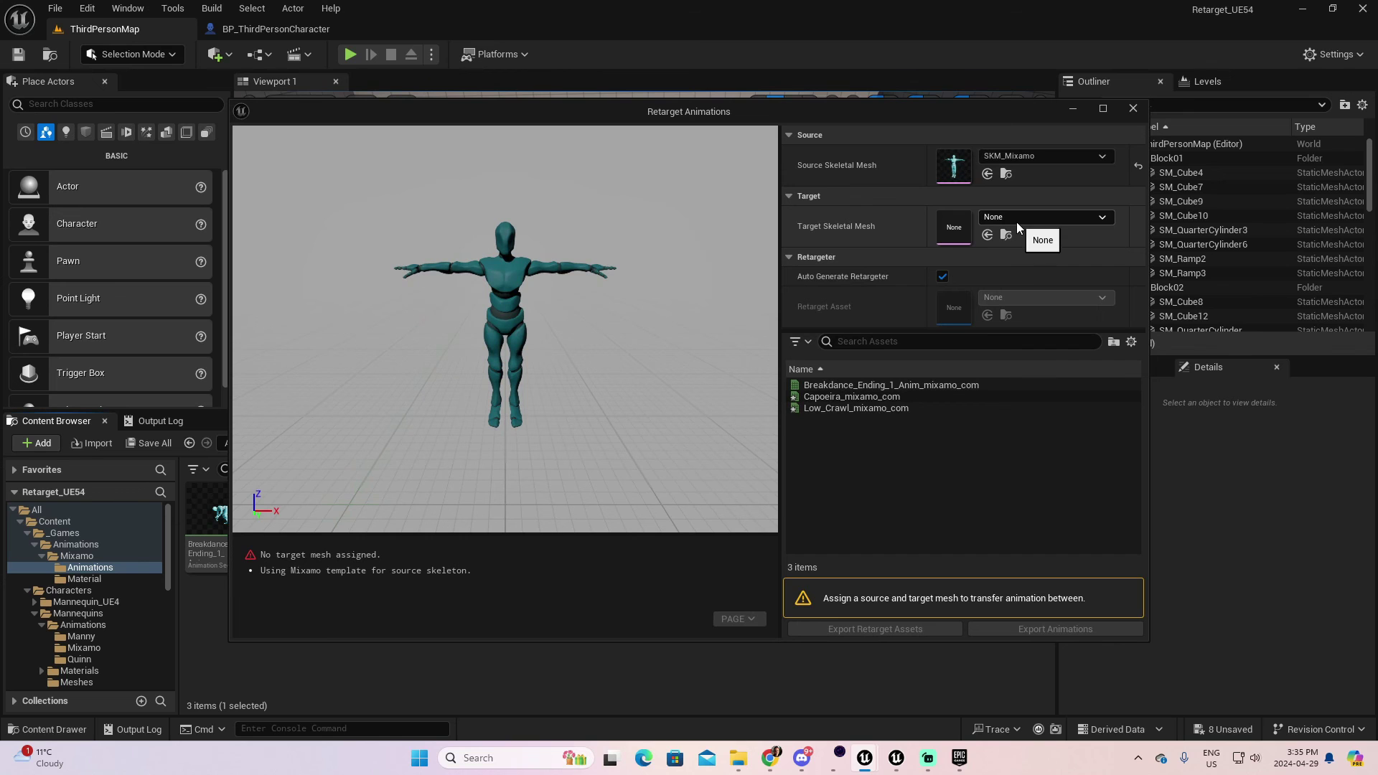
click(1134, 108)
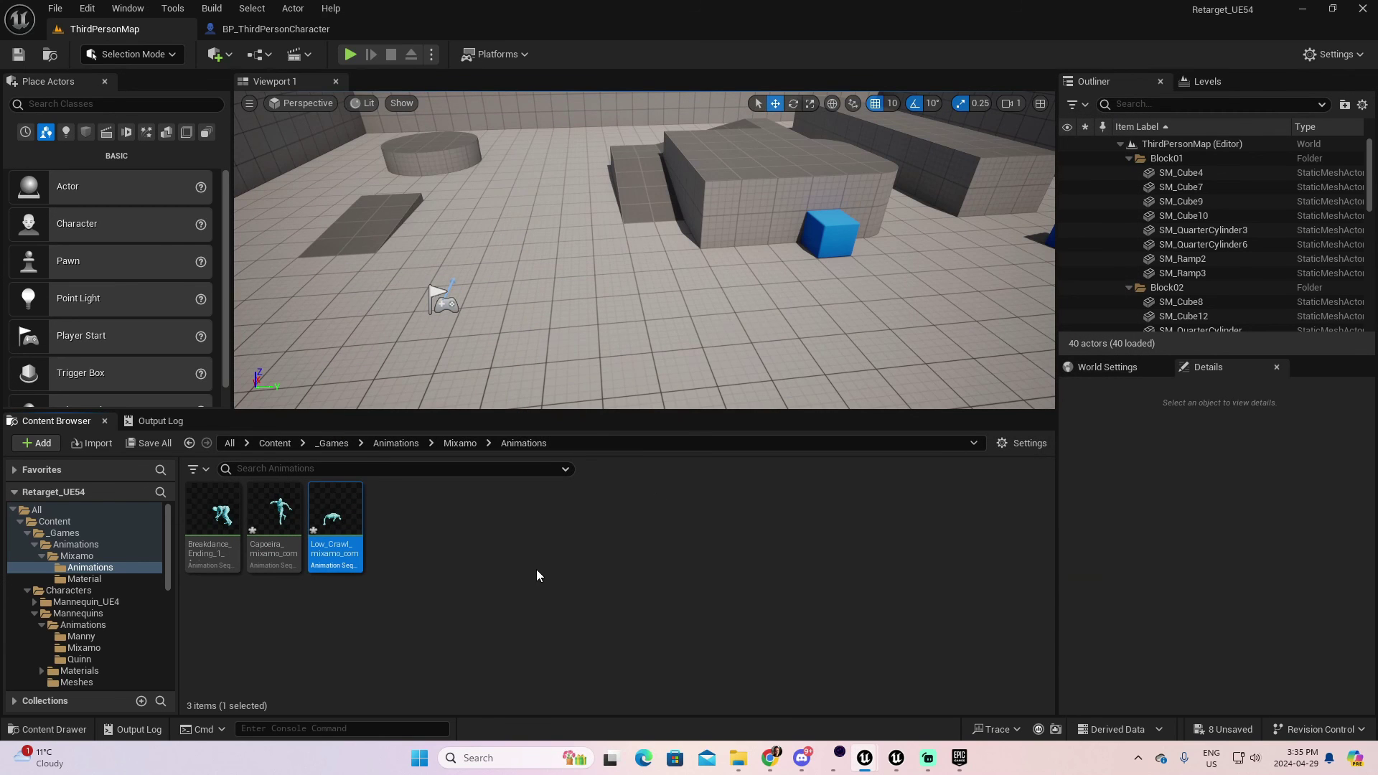